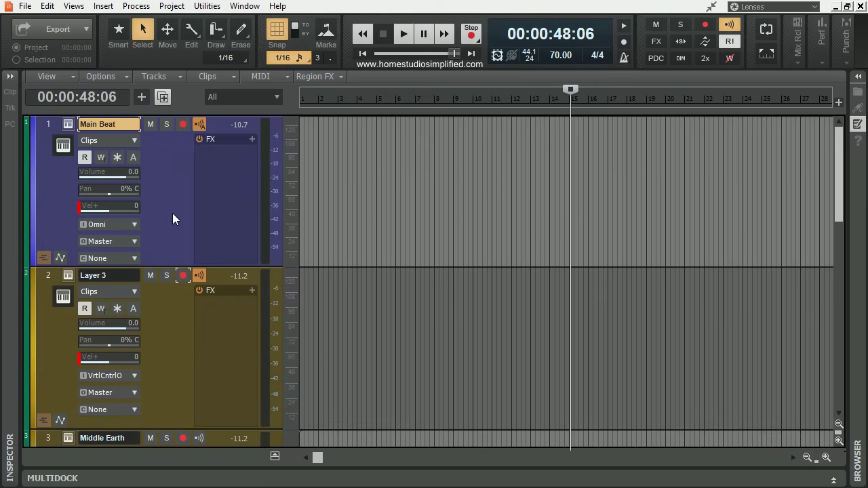
left_click(52, 7)
mouse_move(74, 6)
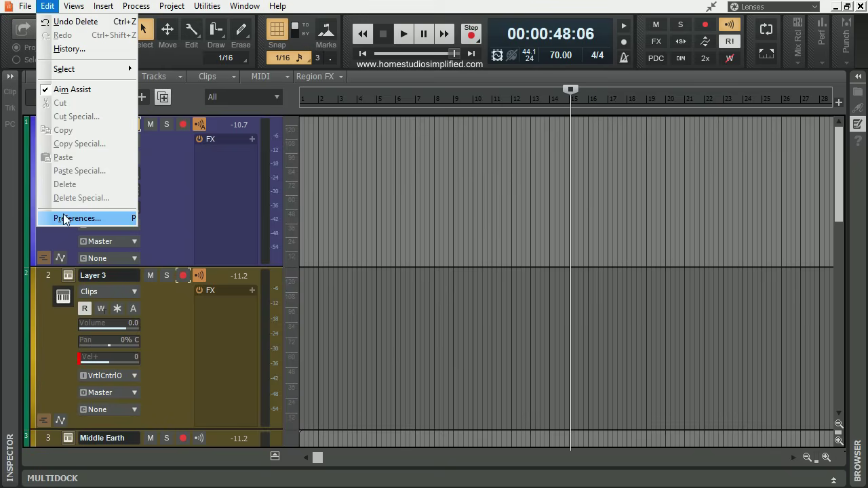
left_click(63, 215)
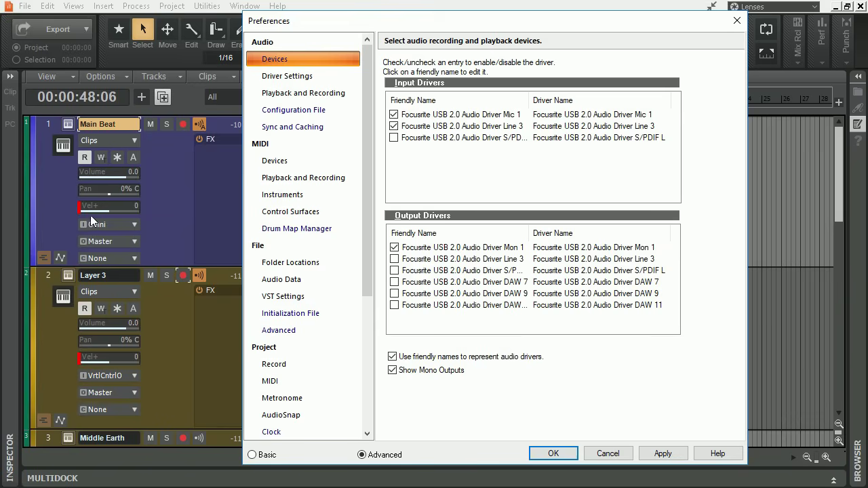
left_click(738, 21)
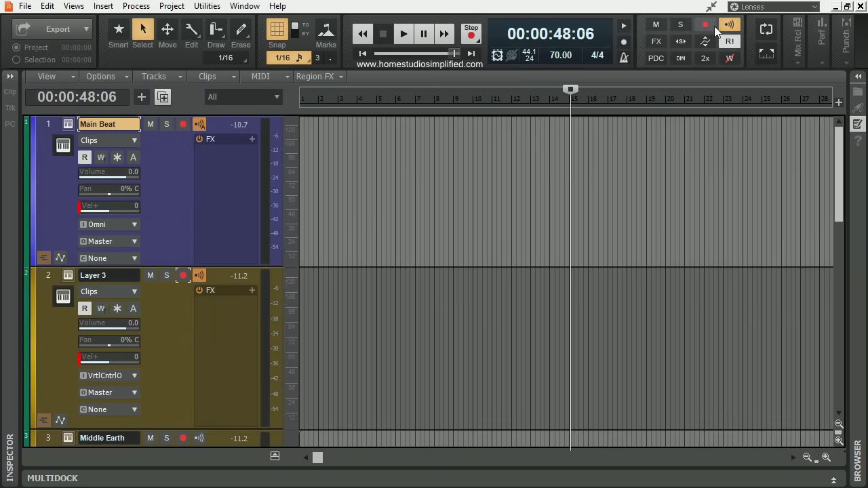
Step: In the MIDI device preferences, toggle the Microsoft GS Wavetable Synth output on and off, and apply the device settings
key("p")
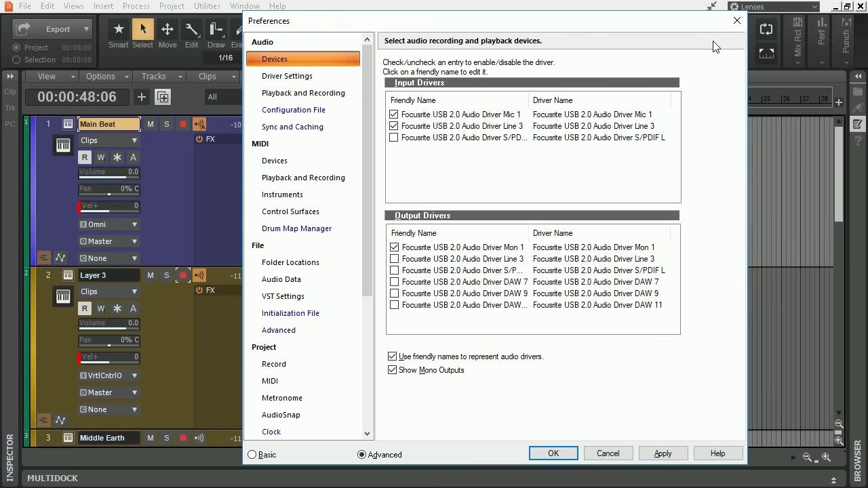
left_click(273, 167)
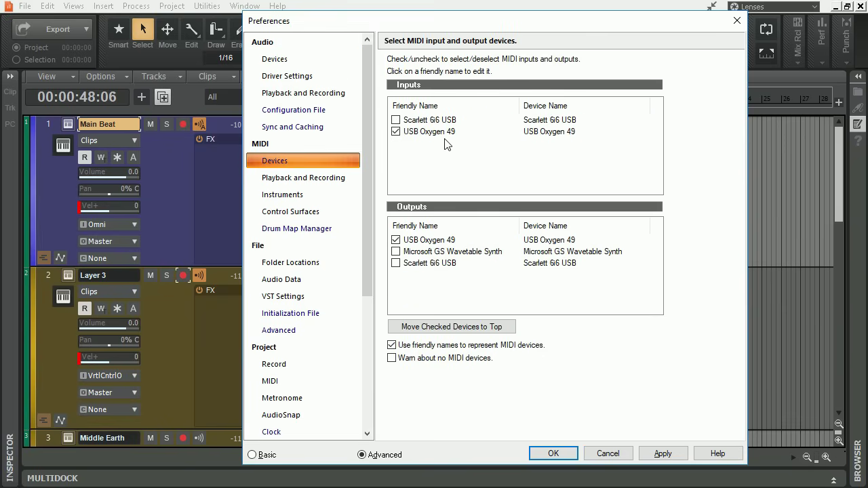
left_click(397, 251)
left_click(396, 251)
left_click(663, 454)
left_click(552, 454)
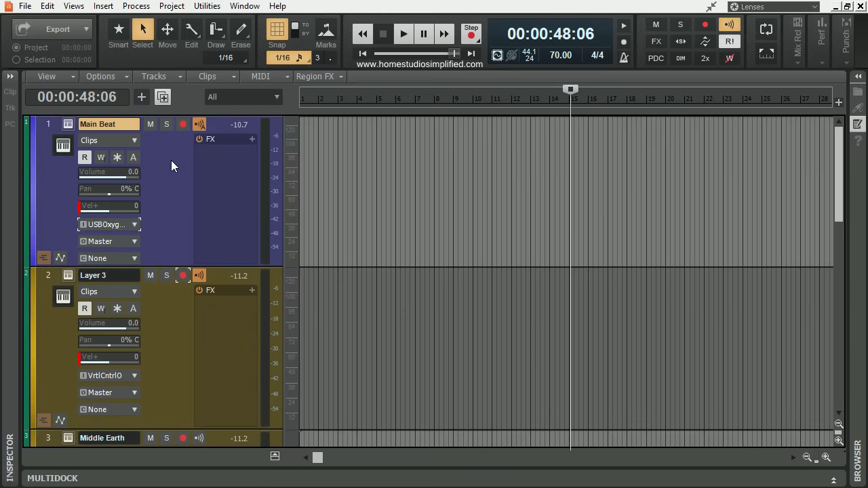
Step: Insert a new MIDI track below the Strings track
scroll(177, 161, "down", 5)
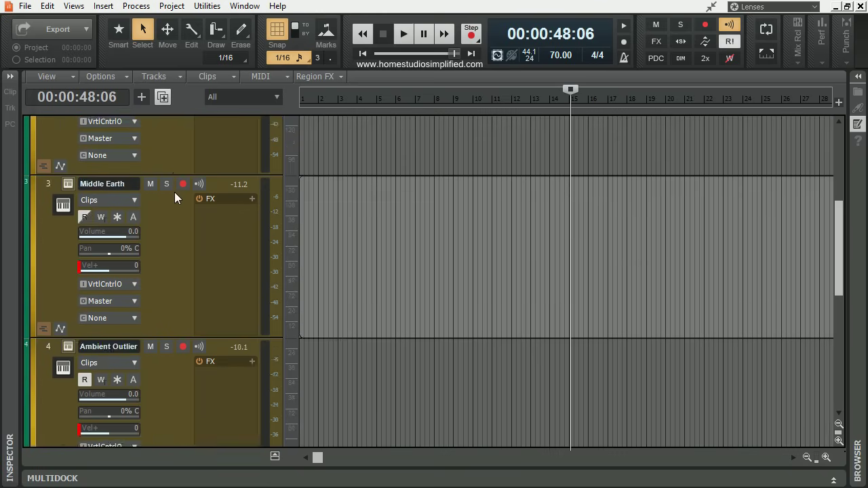
right_click(134, 325)
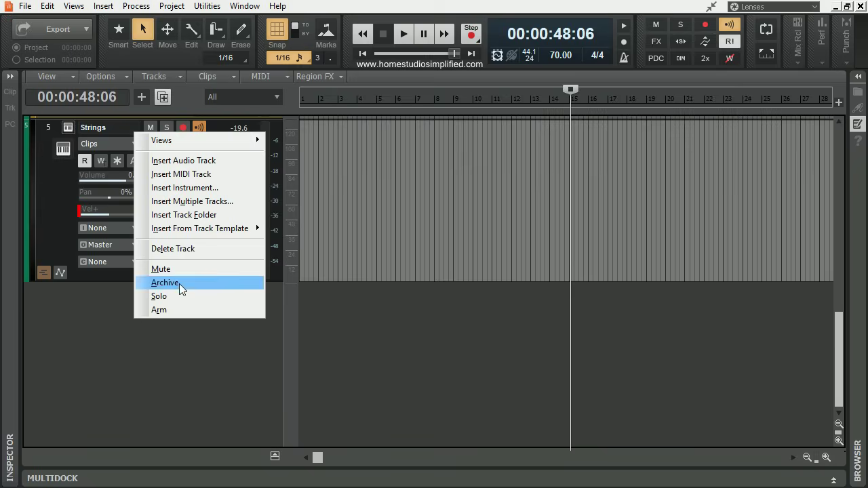
left_click(207, 174)
scroll(177, 305, "down", 3)
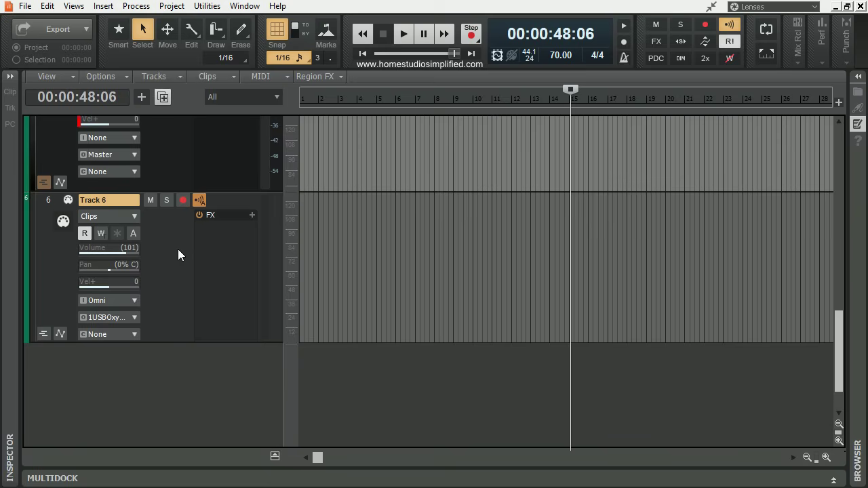
Step: Set Track 6's input to USB Oxygen 49, MIDI Omni, and its output to 4-Dimension Pro 1
scroll(177, 255, "up", 1)
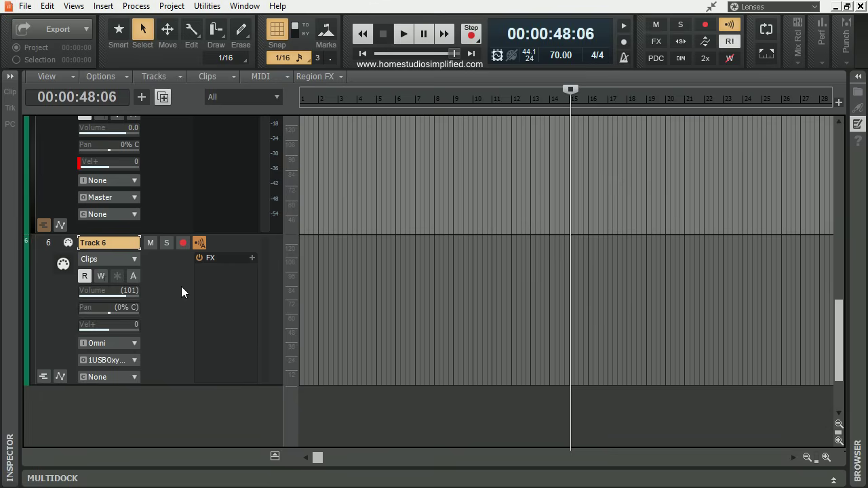
left_click(135, 345)
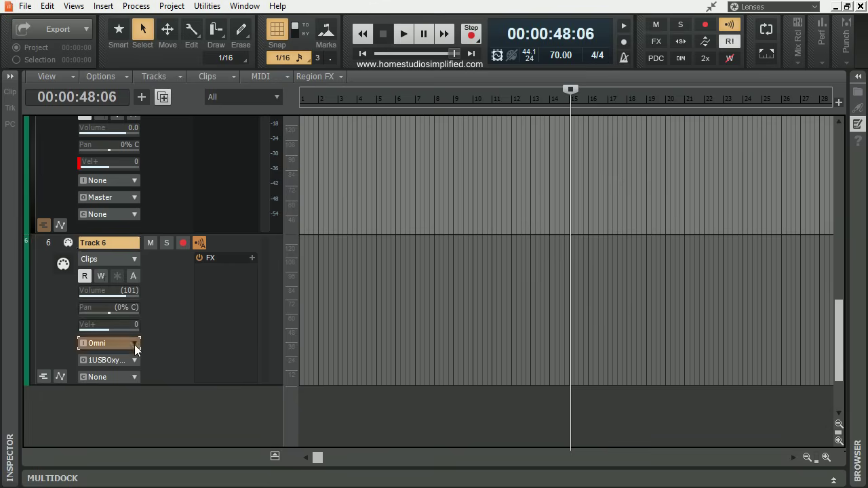
mouse_move(182, 388)
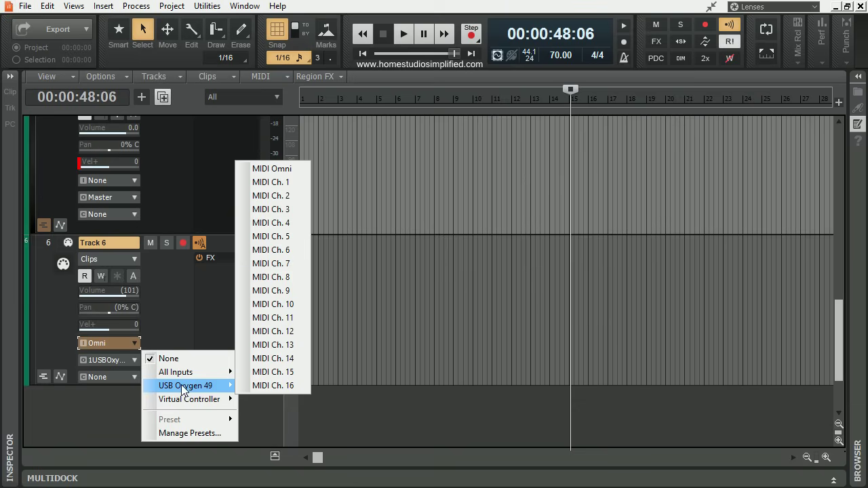
left_click(271, 168)
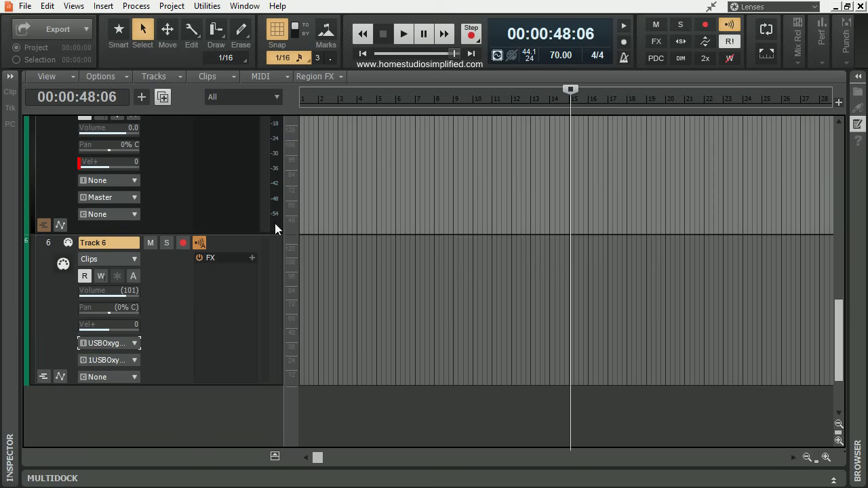
left_click(134, 362)
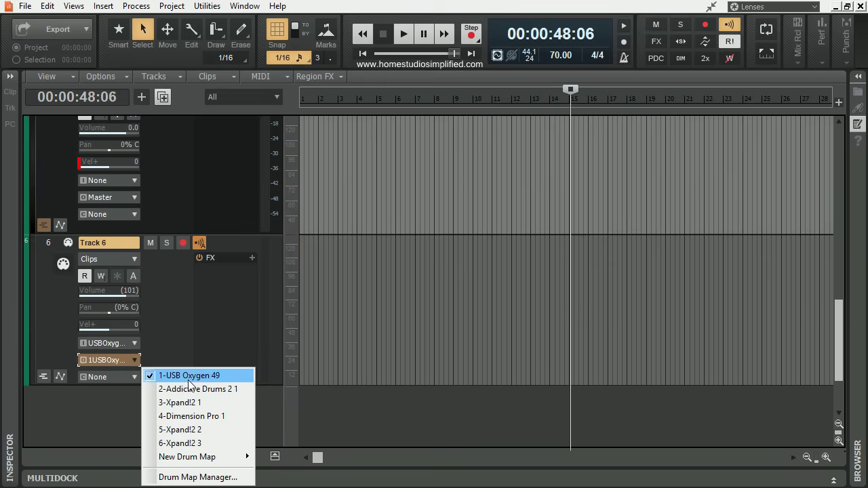
left_click(190, 415)
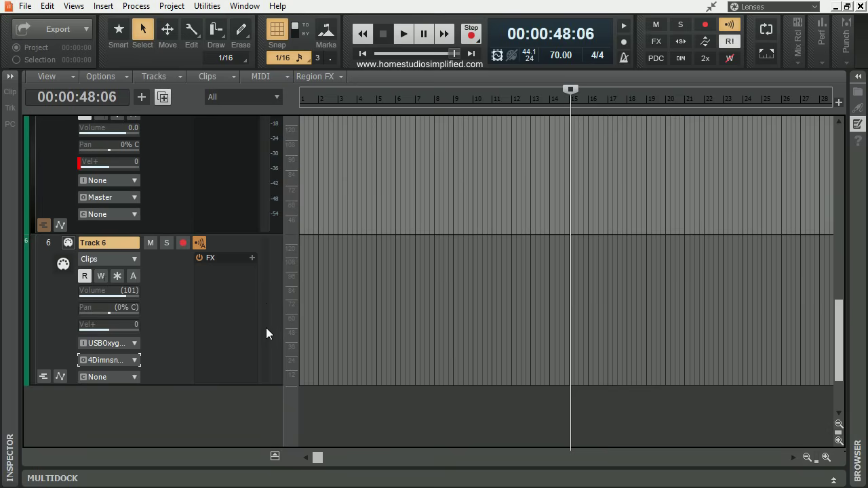
Step: Open the Strings track's instrument interface and close it again
scroll(265, 303, "up", 3)
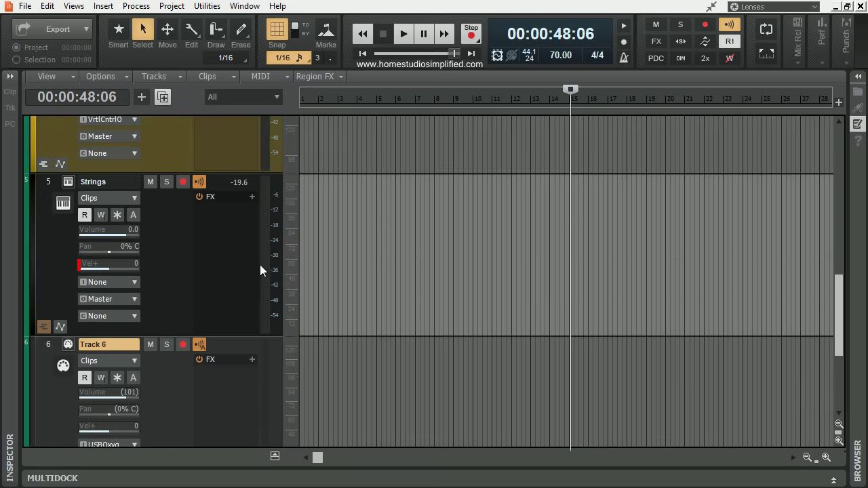
left_click(74, 184)
left_click(560, 75)
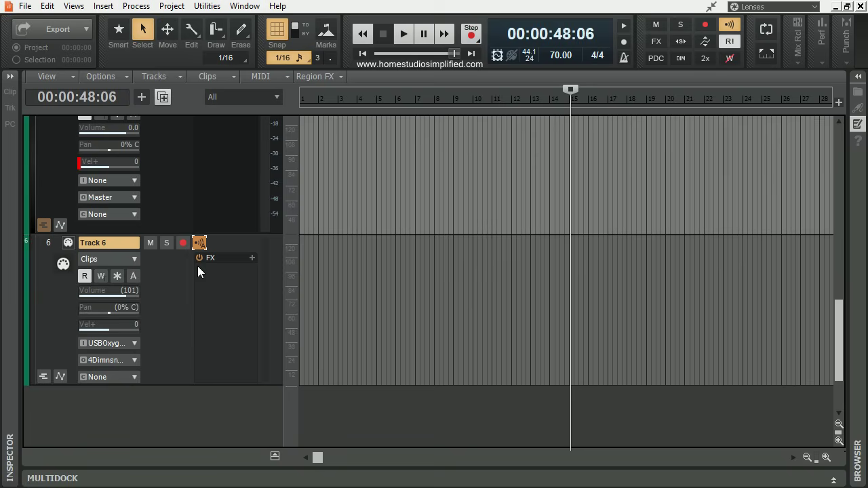
Step: Select the Strings track and check the input echo and MIDI input settings of the tracks above it
key("p")
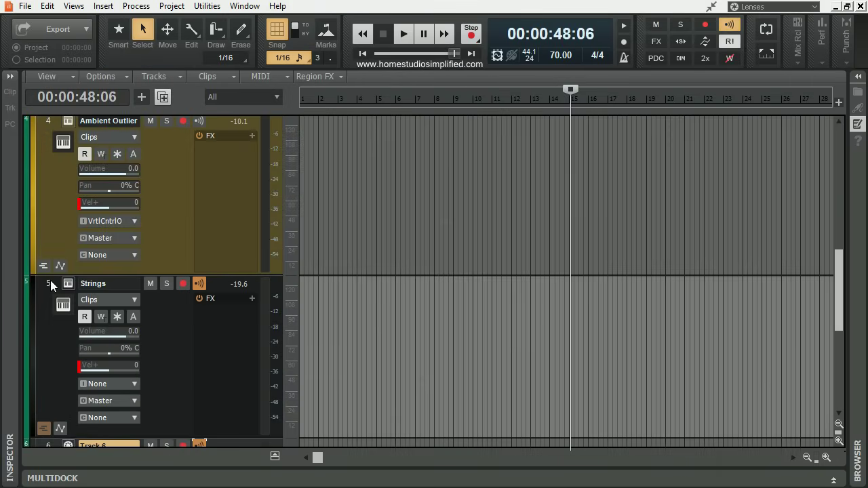
left_click(50, 280)
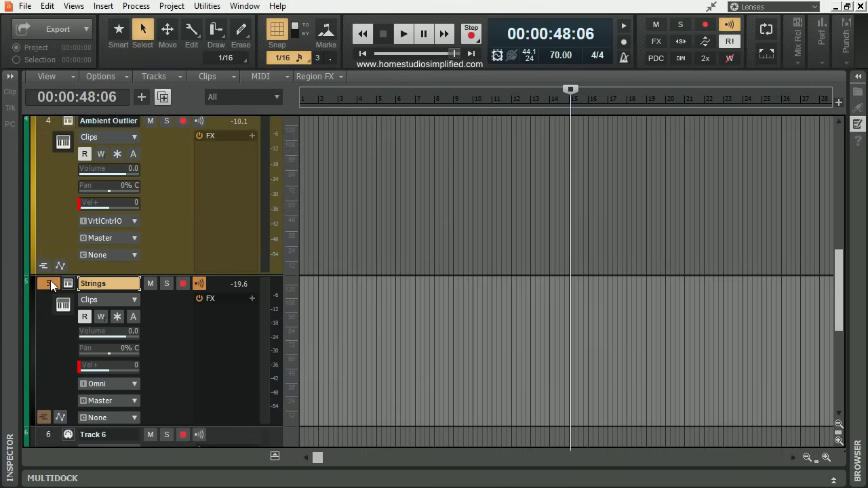
scroll(158, 316, "down", 2)
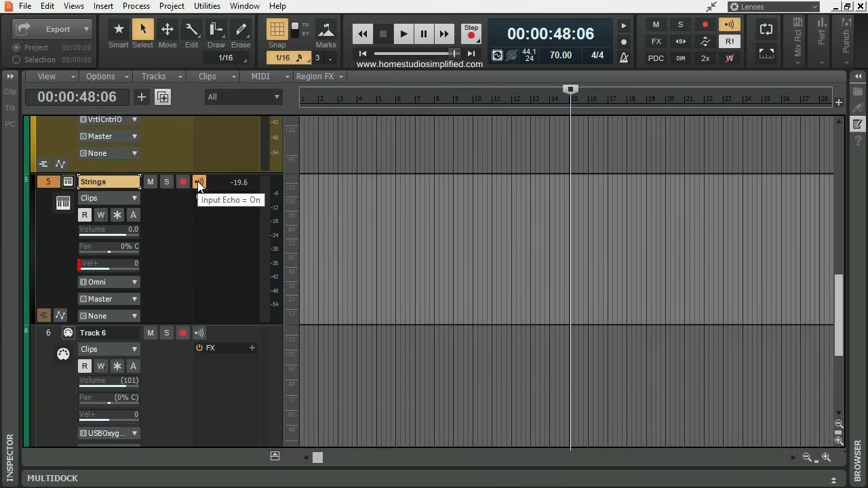
scroll(178, 254, "up", 4)
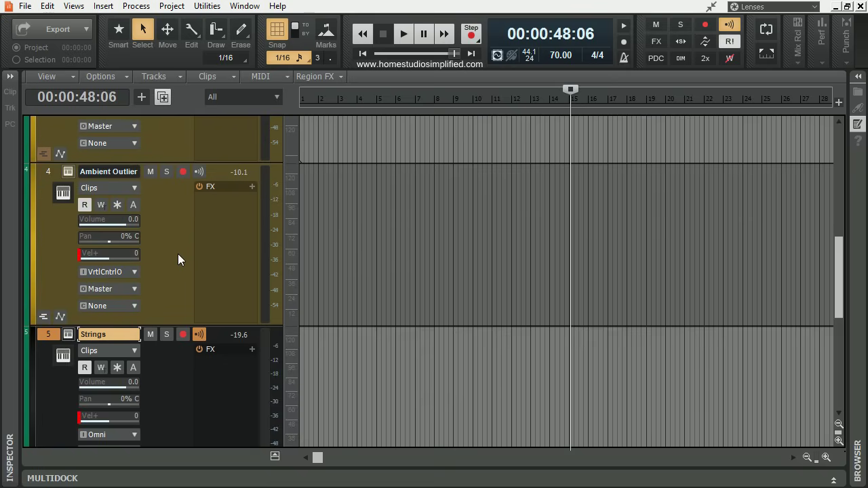
scroll(191, 239, "up", 8)
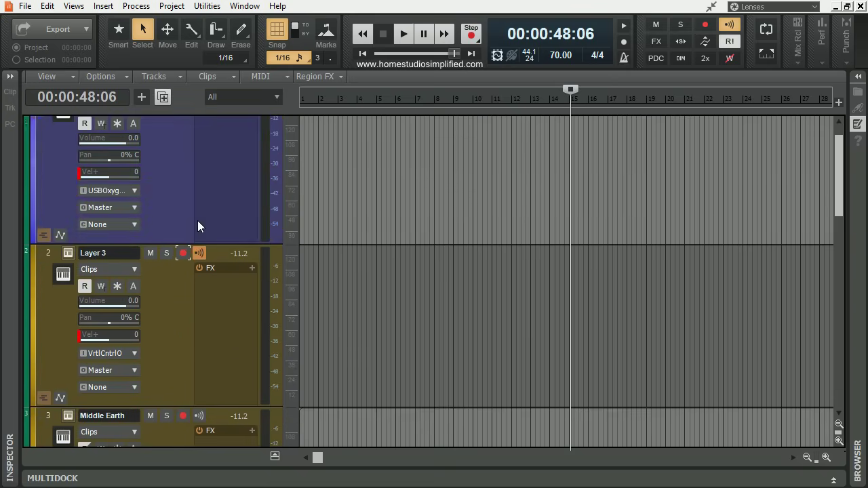
Step: Enable input echo on the Strings and Ambient Outlier tracks
scroll(198, 226, "down", 1)
left_click(196, 238)
scroll(197, 285, "down", 9)
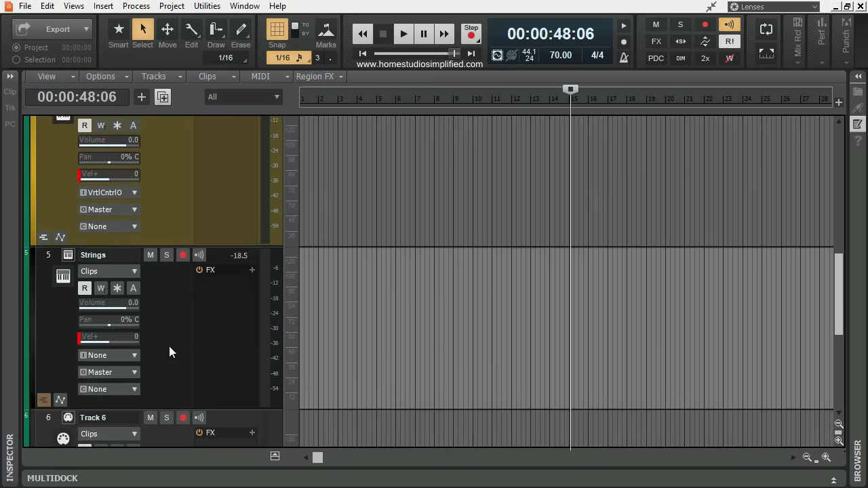
left_click(199, 255)
scroll(183, 278, "up", 3)
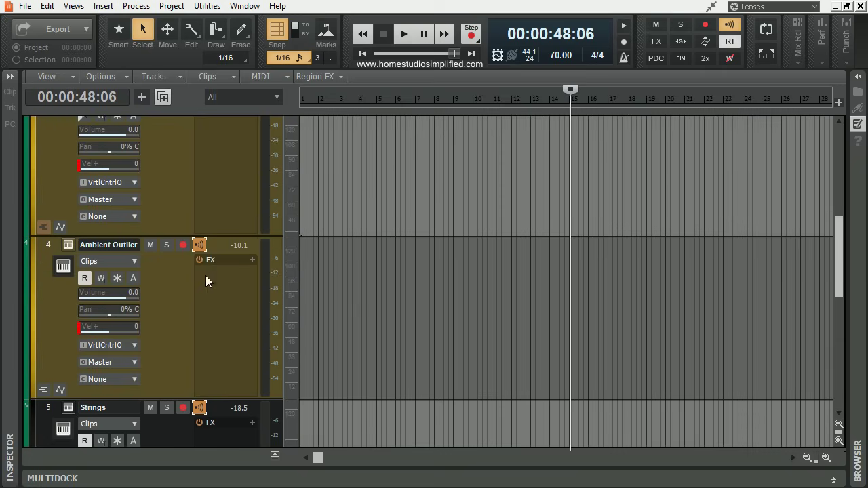
Step: Set the Ambient Outlier track's MIDI input to USB Oxygen 49, MIDI Omni
left_click(135, 345)
mouse_move(222, 387)
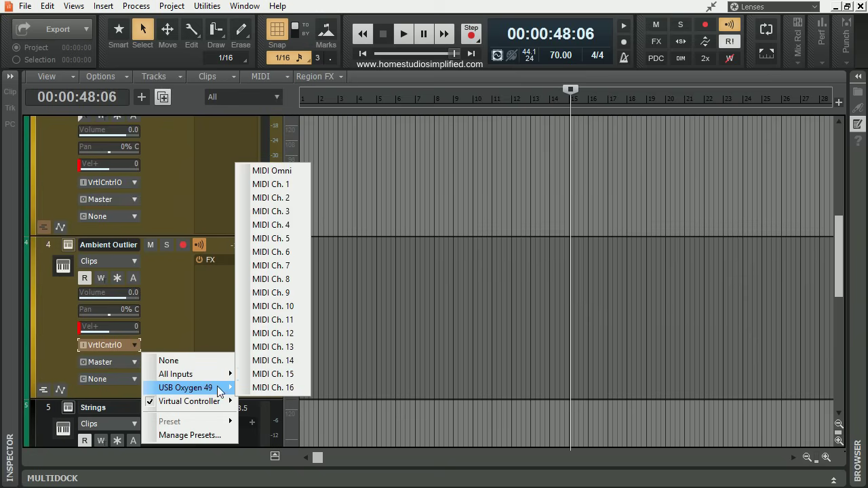
left_click(268, 171)
Step: Set the Middle Earth track's MIDI input to USB Oxygen 49 and enable its input echo
scroll(173, 331, "up", 2)
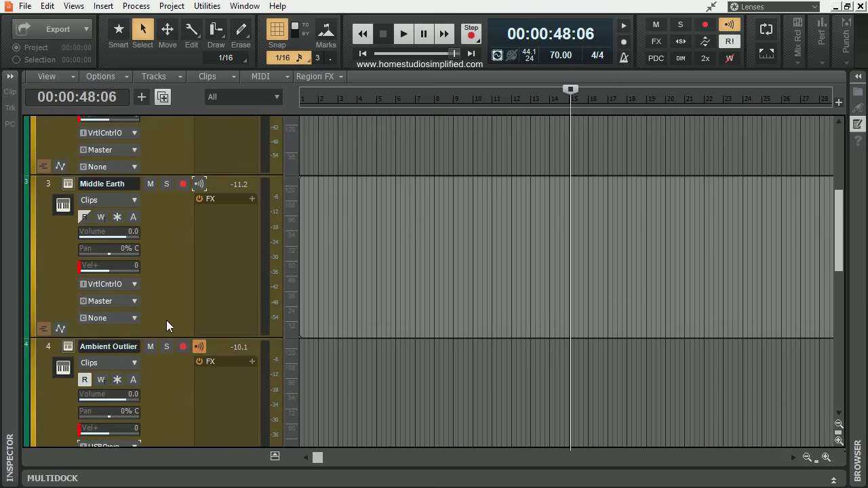
left_click(131, 286)
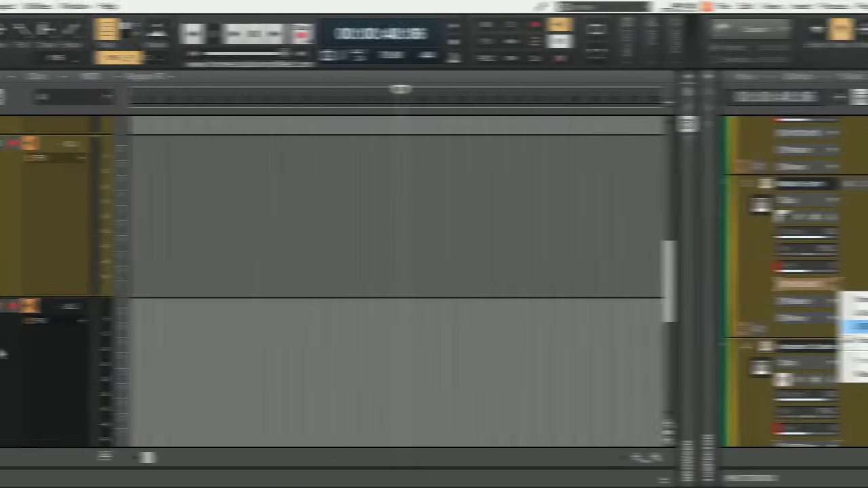
scroll(179, 340, "up", 2)
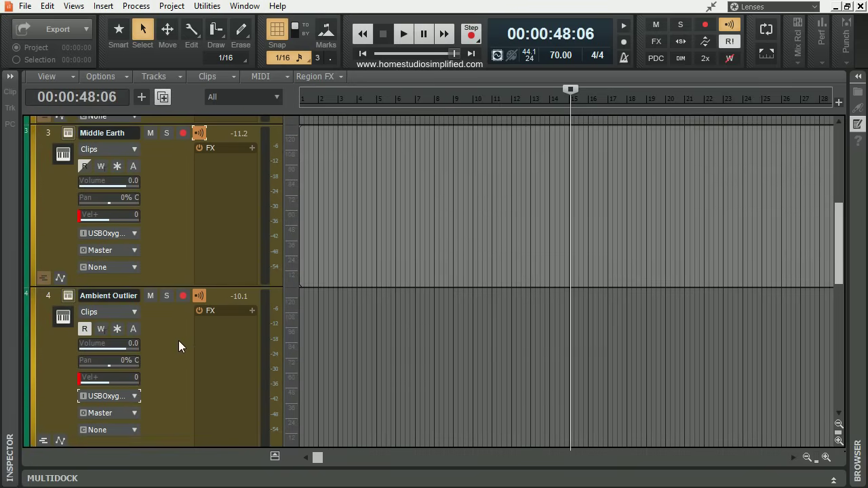
scroll(178, 340, "up", 3)
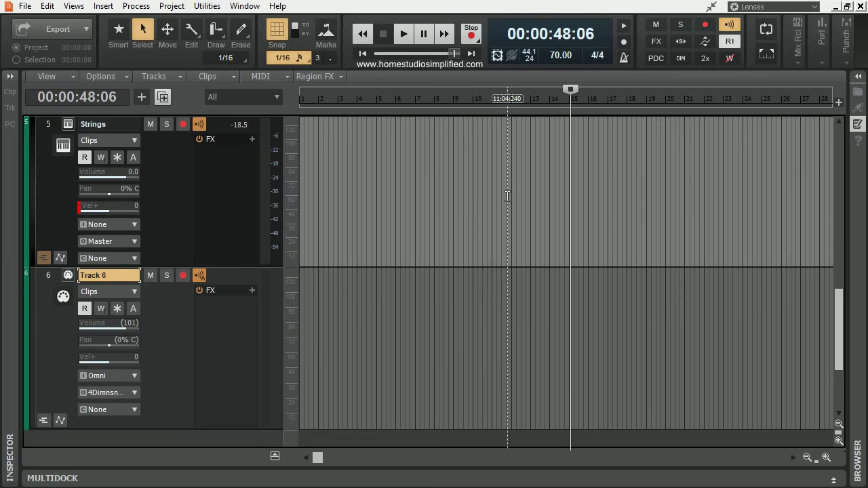
Step: Delete the MIDI track named Track 6
scroll(502, 200, "down", 1)
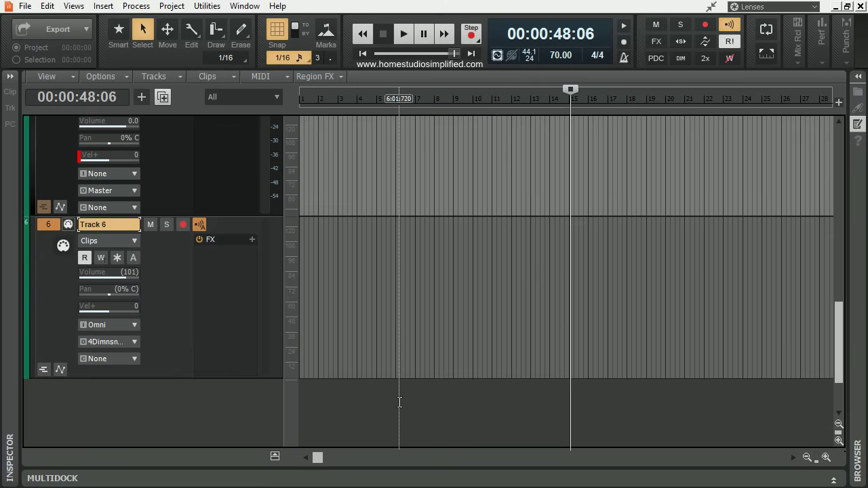
right_click(51, 226)
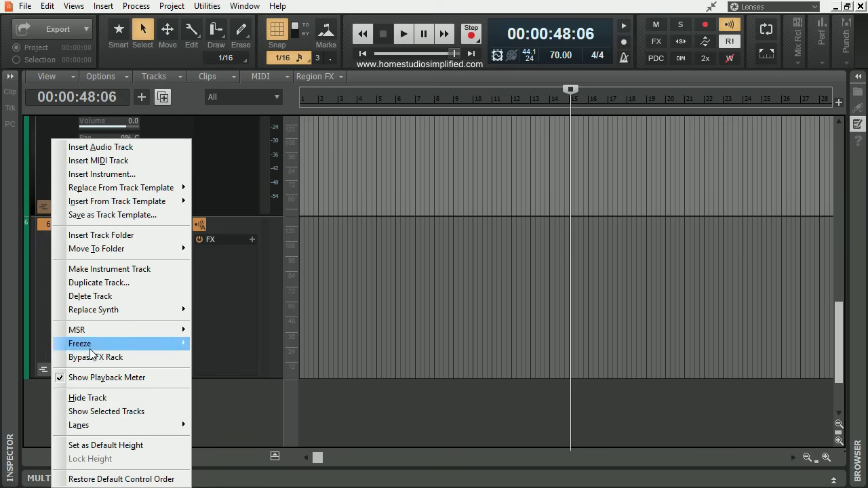
left_click(92, 299)
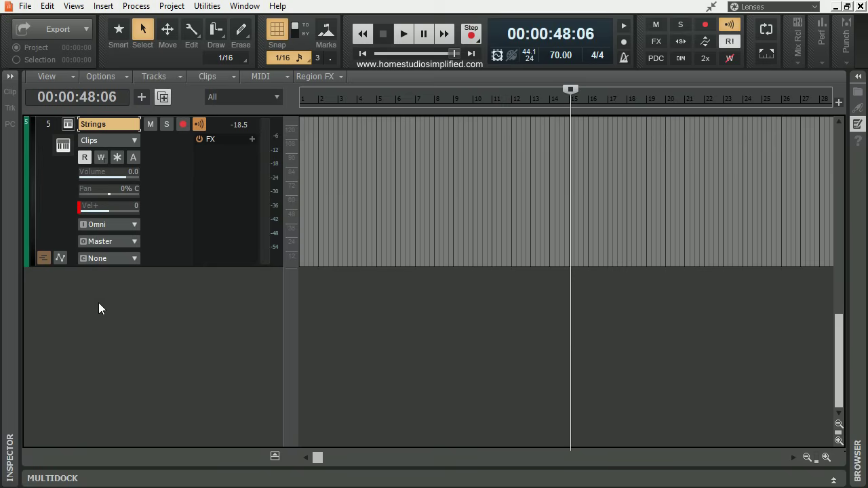
Step: Show the Browser, hide it and show it again
key("b")
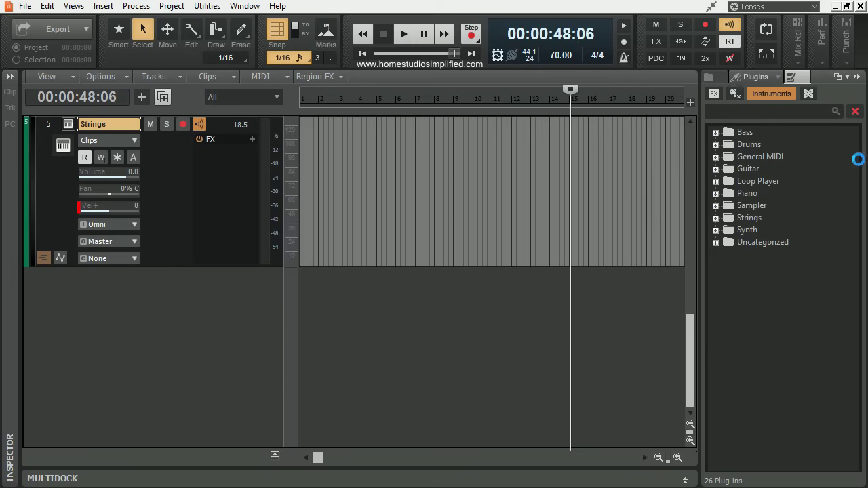
key("b")
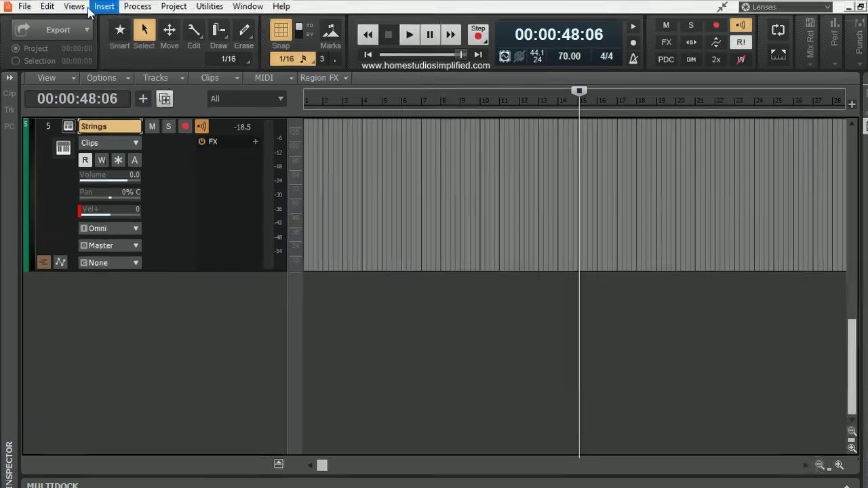
left_click(74, 5)
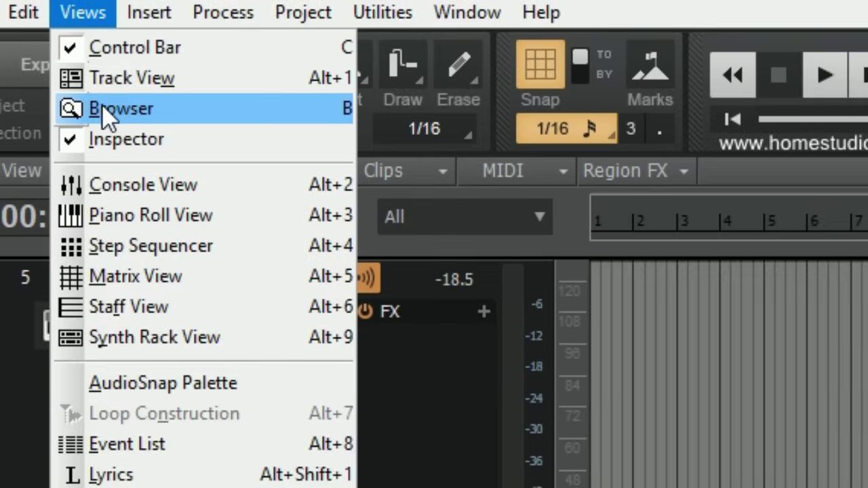
left_click(101, 109)
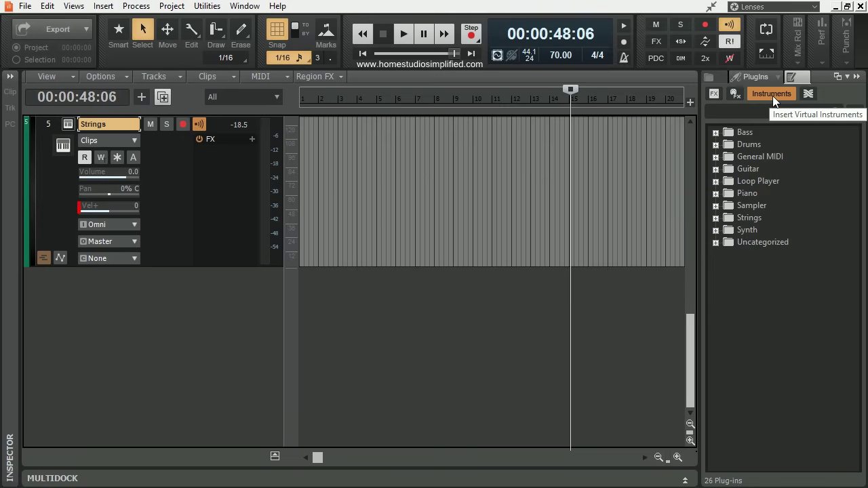
Step: Look through the ReWire, MIDI FX and Audio FX plug-in lists in the Browser, ending on Instruments
left_click(806, 96)
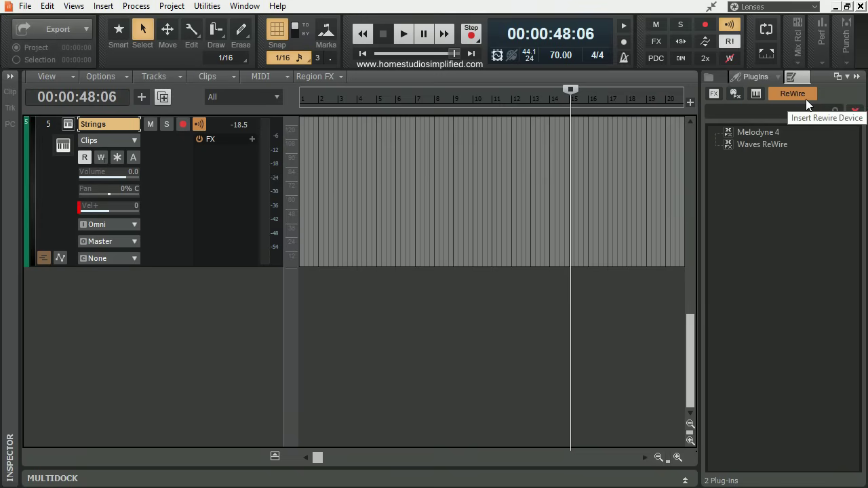
left_click(756, 95)
left_click(736, 95)
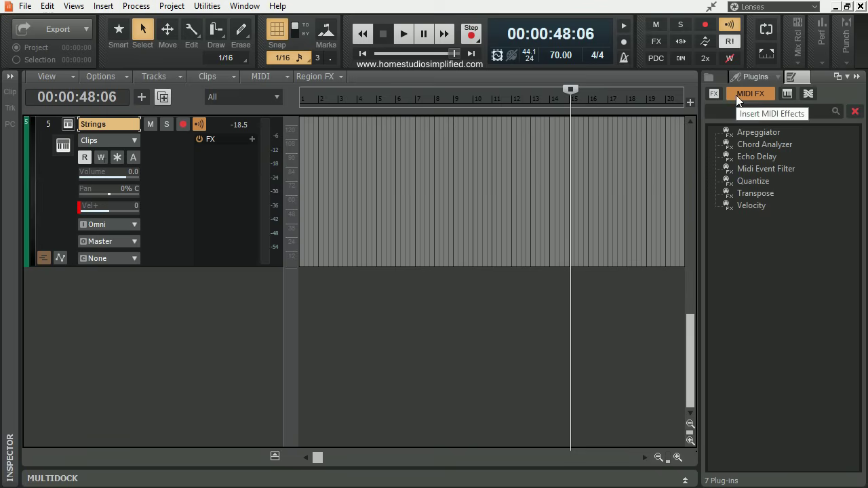
left_click(715, 96)
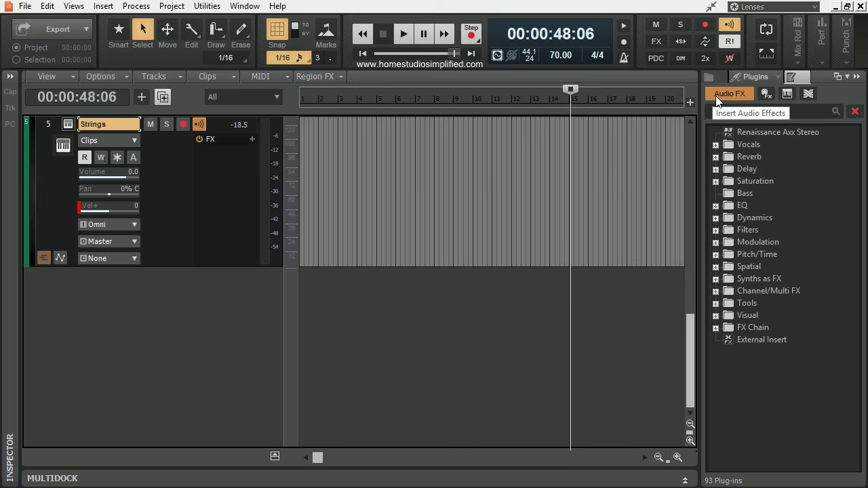
left_click(786, 95)
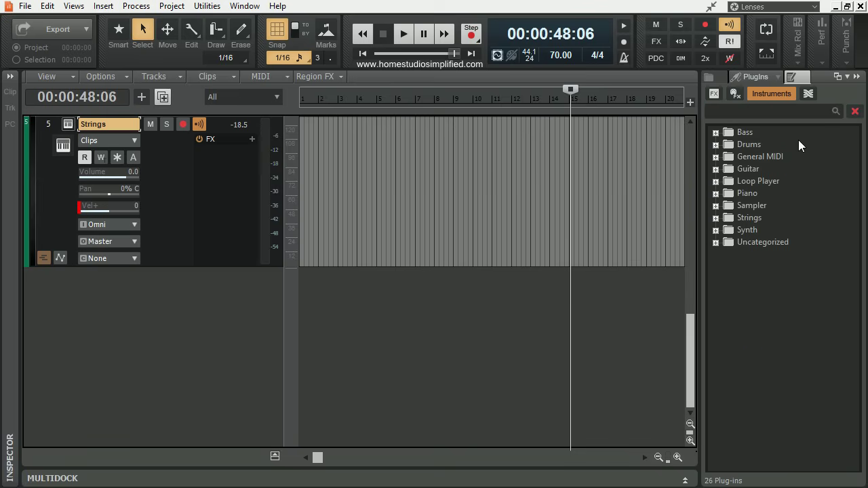
Step: Sort the instrument plug-ins by manufacturer and by type, and return them to sorting by category
left_click(763, 79)
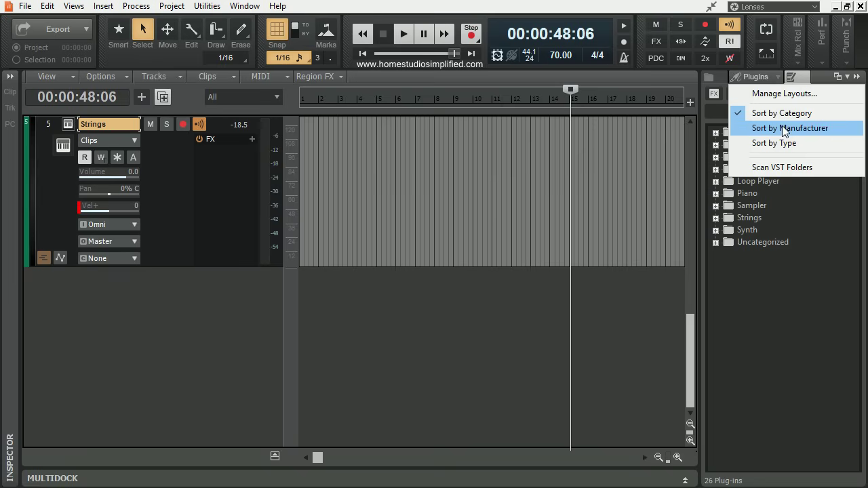
left_click(785, 128)
left_click(765, 81)
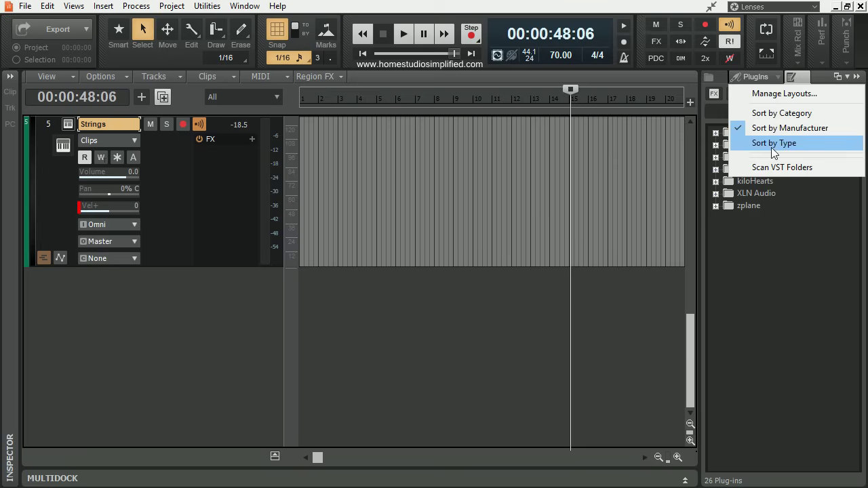
left_click(773, 144)
left_click(765, 78)
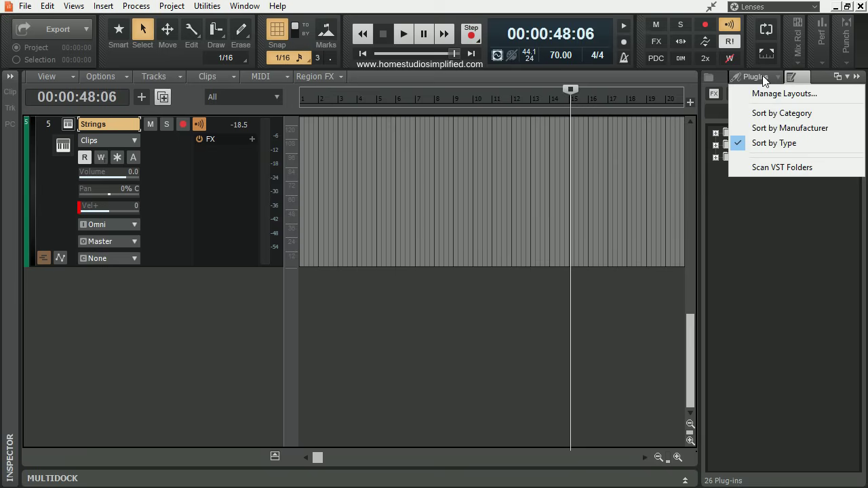
left_click(767, 116)
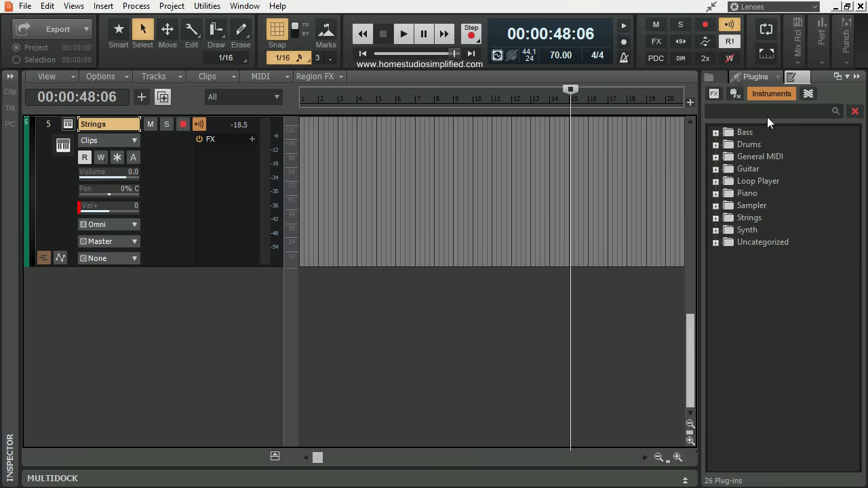
Step: Scan the VST folders for plug-ins and hide the Browser
left_click(766, 79)
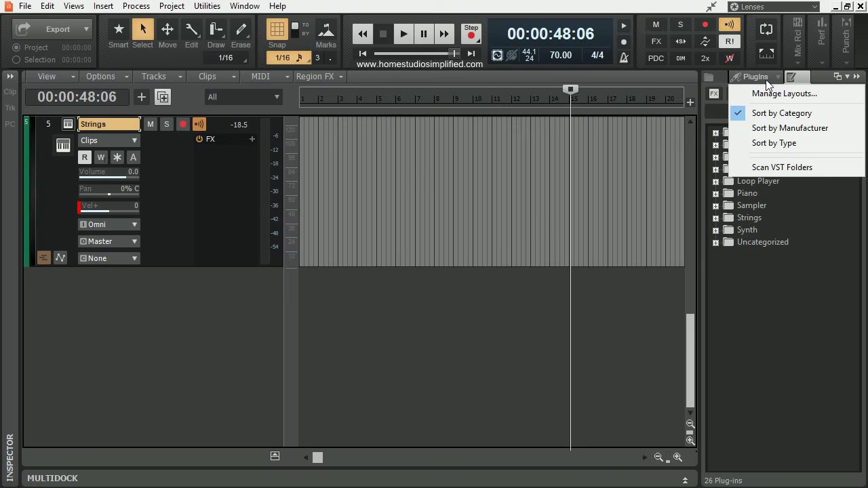
left_click(790, 168)
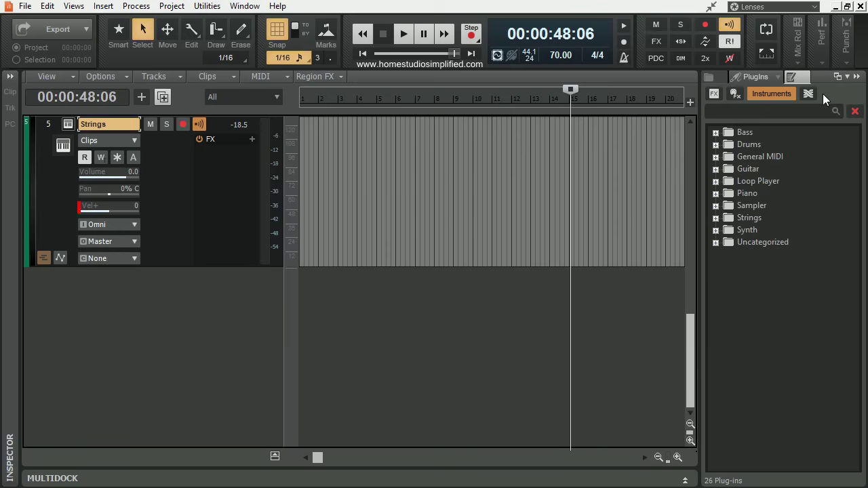
key("b")
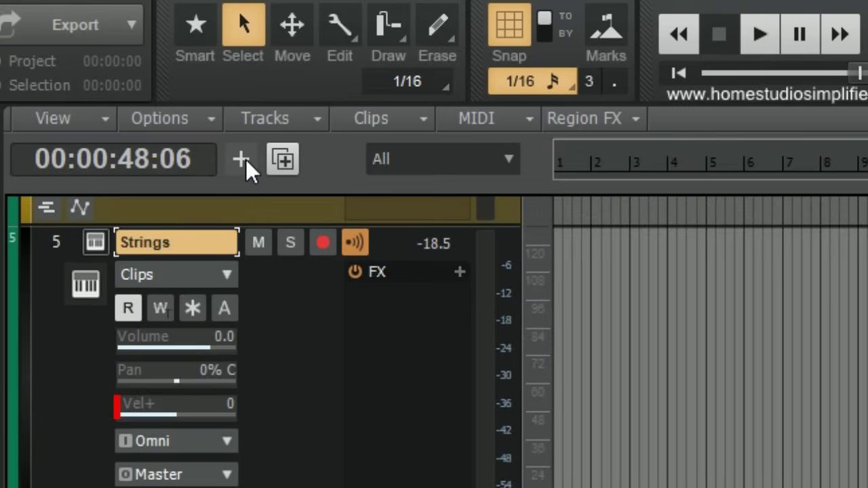
Step: Add one Lounge Lizard Session 4 instrument track with Omni input and Master output, and close its plug-in window
left_click(242, 160)
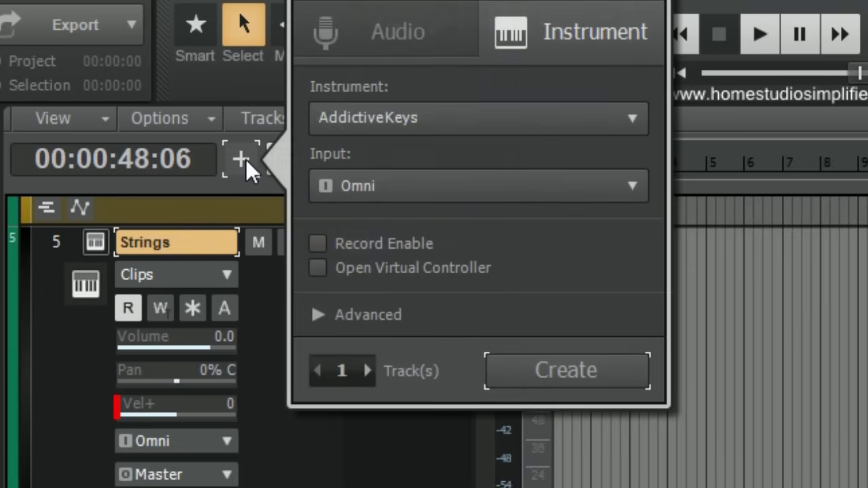
left_click(489, 122)
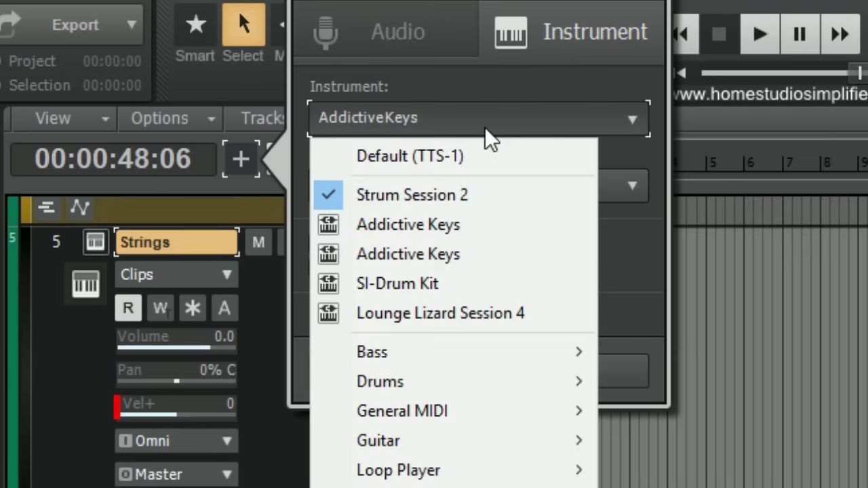
left_click(393, 315)
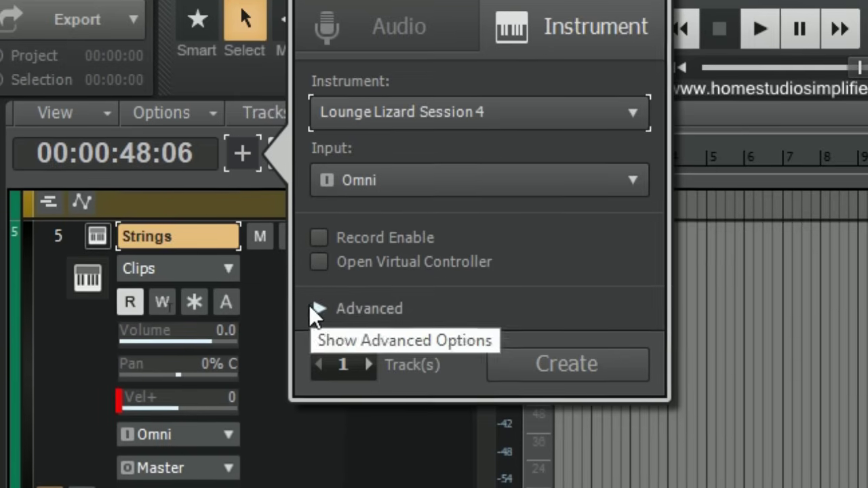
left_click(317, 314)
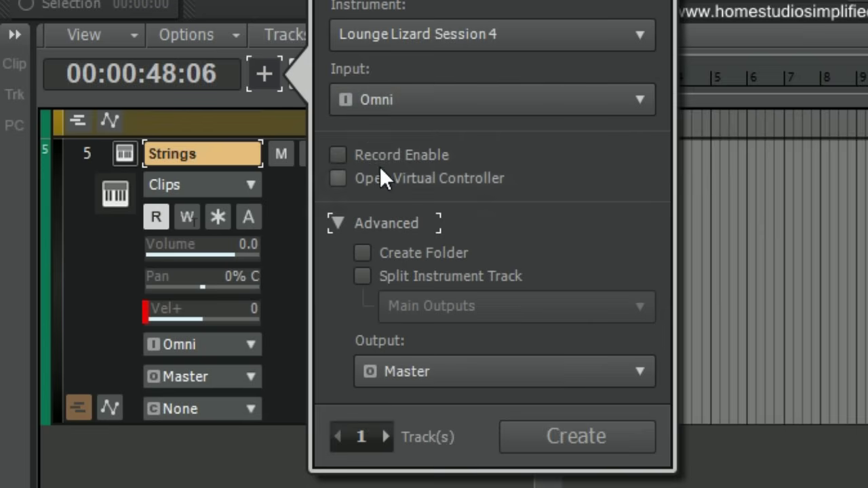
left_click(582, 436)
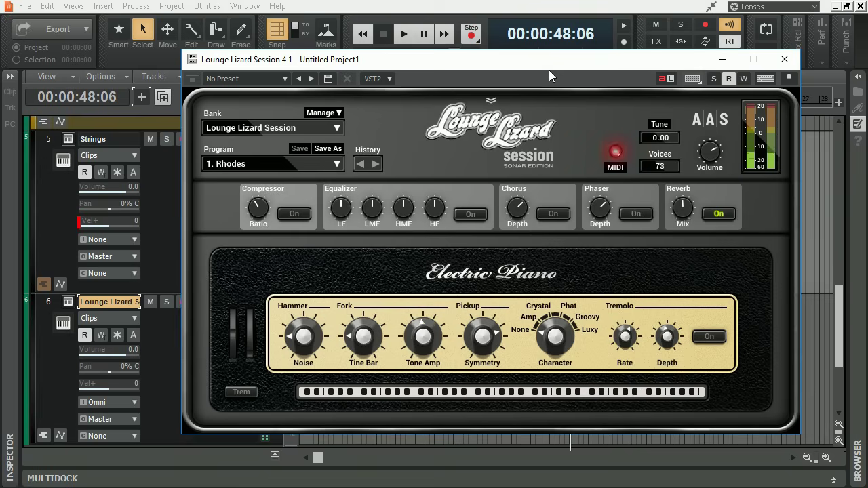
left_click(784, 59)
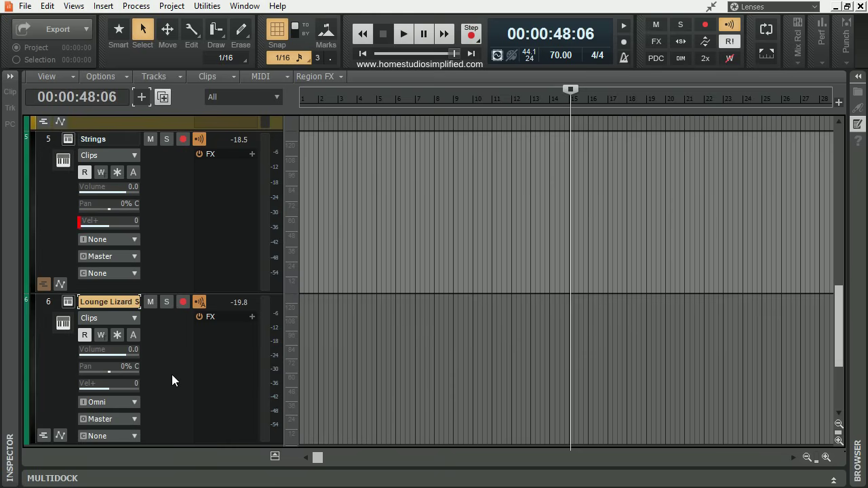
Step: Set the Main Beat track's MIDI input to None
scroll(173, 375, "up", 6)
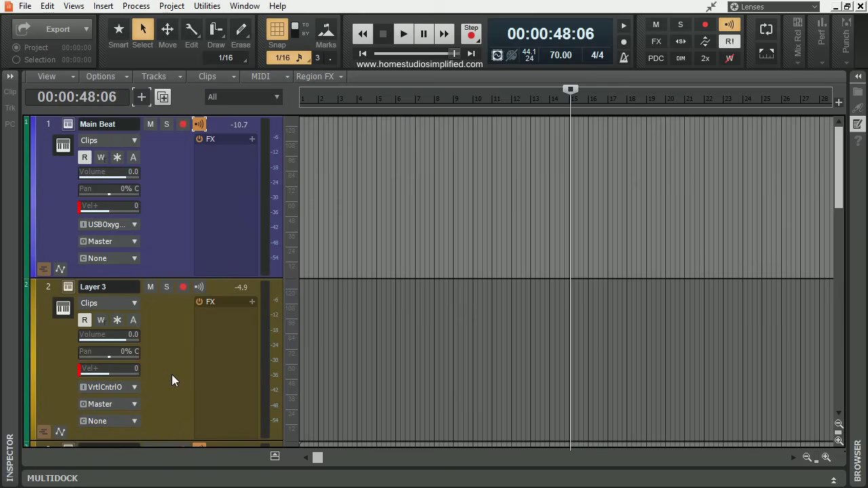
left_click(131, 226)
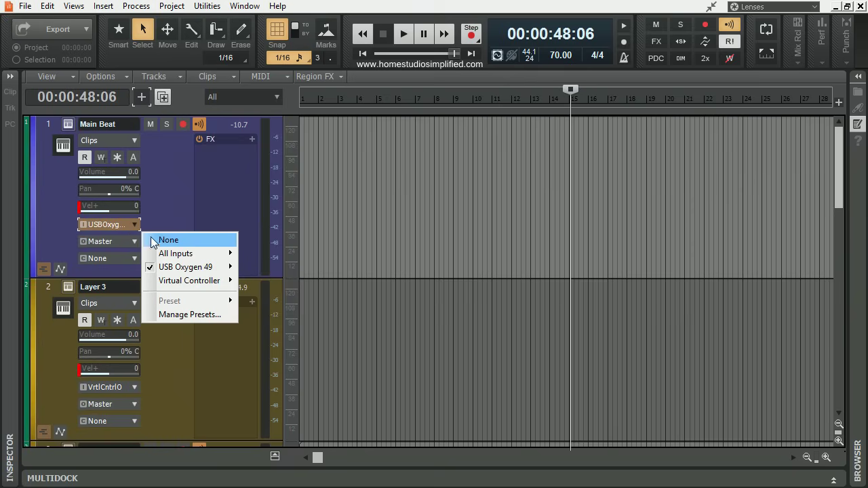
left_click(180, 240)
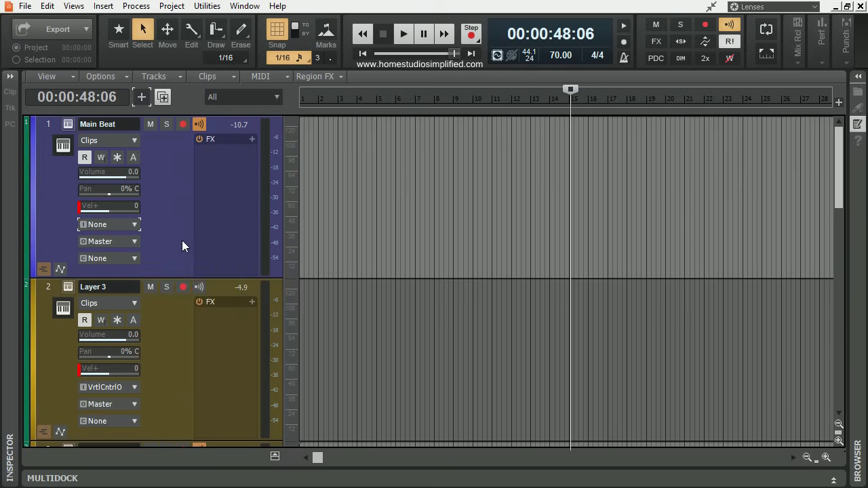
Step: Delete the Lounge Lizard Session instrument track
scroll(183, 244, "down", 8)
scroll(182, 248, "down", 5)
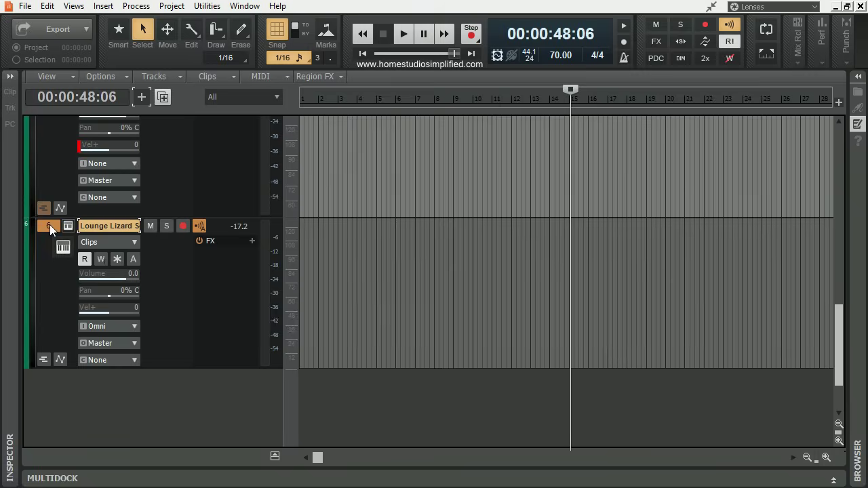
right_click(50, 224)
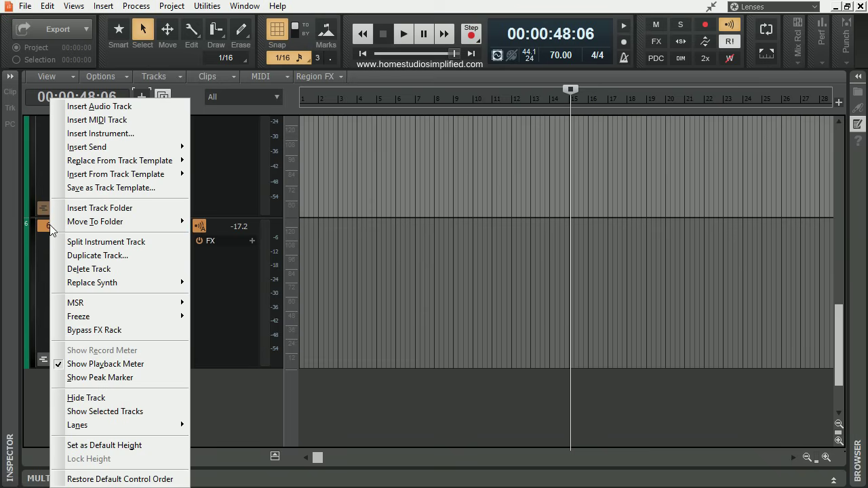
key("Escape")
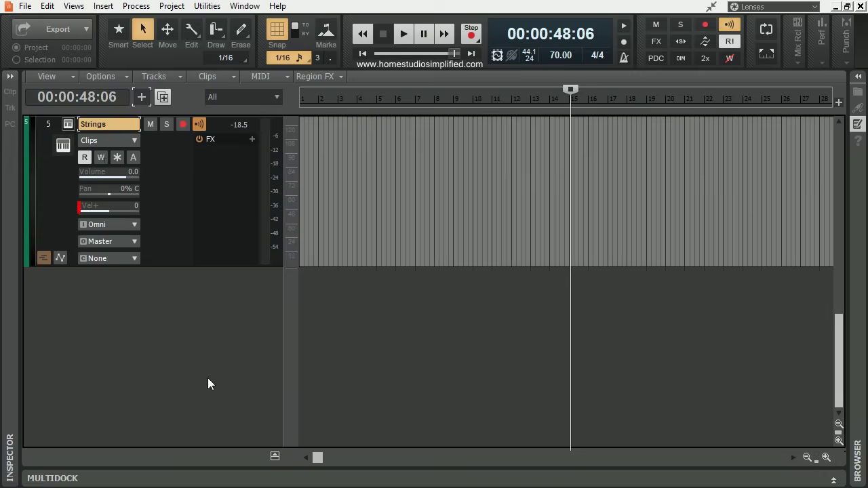
Step: Open the Main Beat track's Addictive Drums 2 interface and reposition its window to show more of the plug-in
scroll(233, 383, "up", 8)
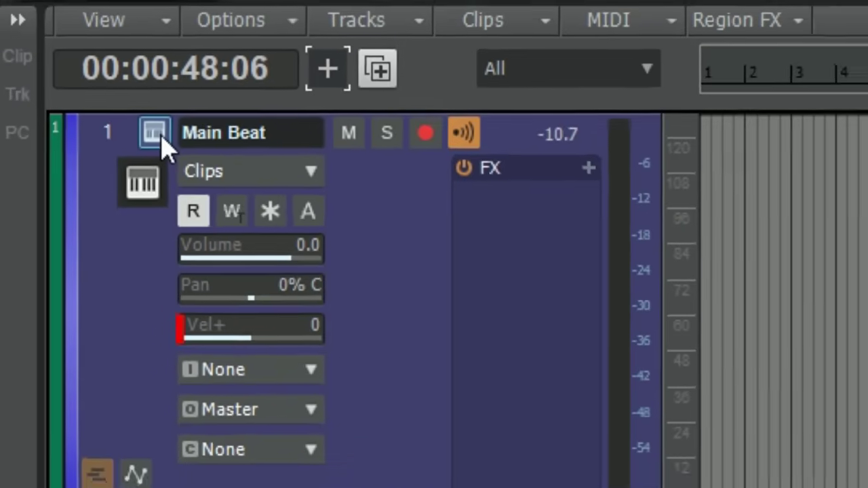
left_click(166, 134)
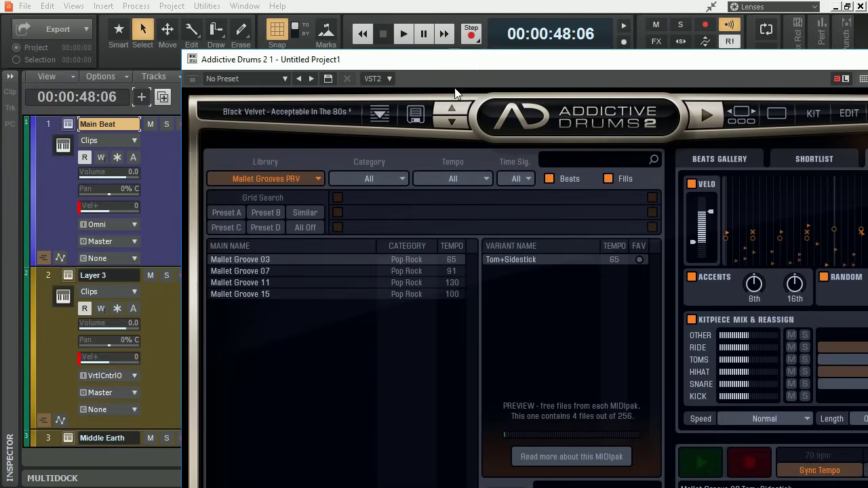
left_click_drag(475, 68, 325, 19)
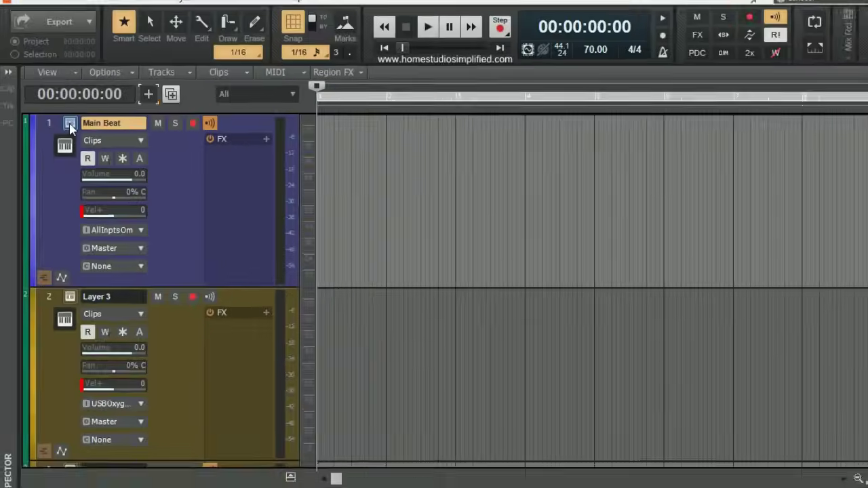
Step: Reopen Addictive Drums 2 and place its Mallet Groove 03 Tom+Sidestick beat on the Main Beat track at the project start
left_click(105, 96)
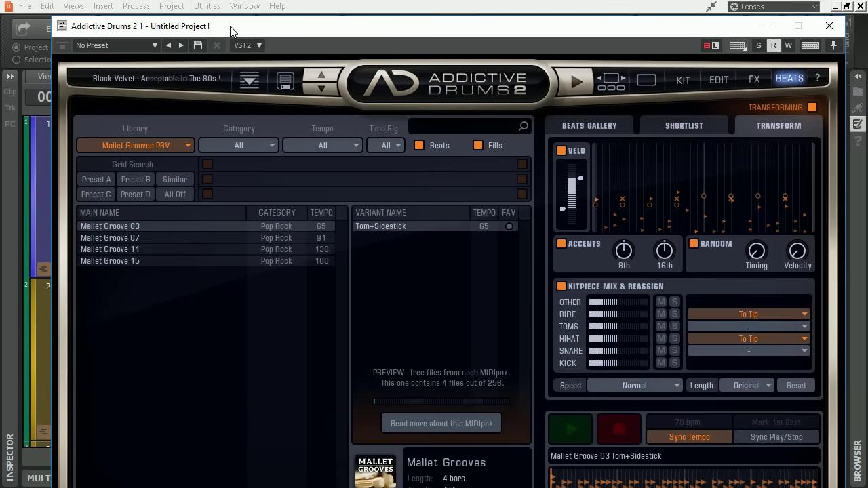
left_click_drag(806, 45, 809, 47)
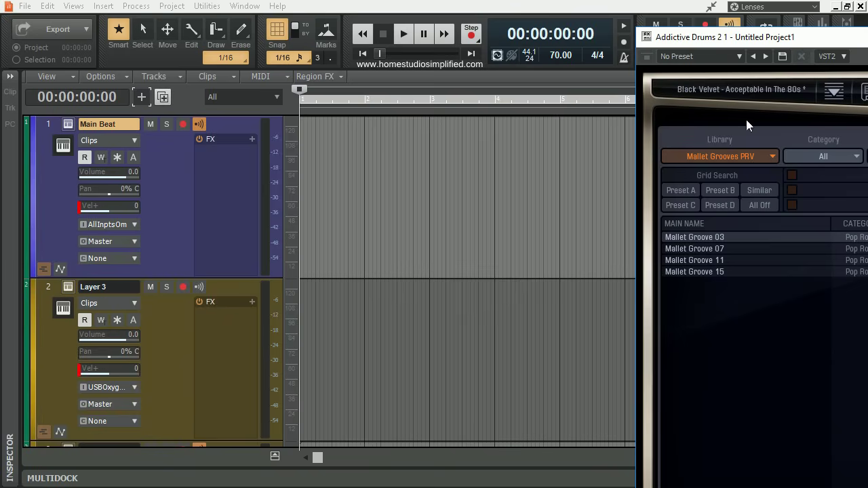
mouse_move(706, 236)
left_mouse_down()
mouse_move(650, 193)
mouse_move(305, 149)
mouse_move(178, 183)
left_mouse_up()
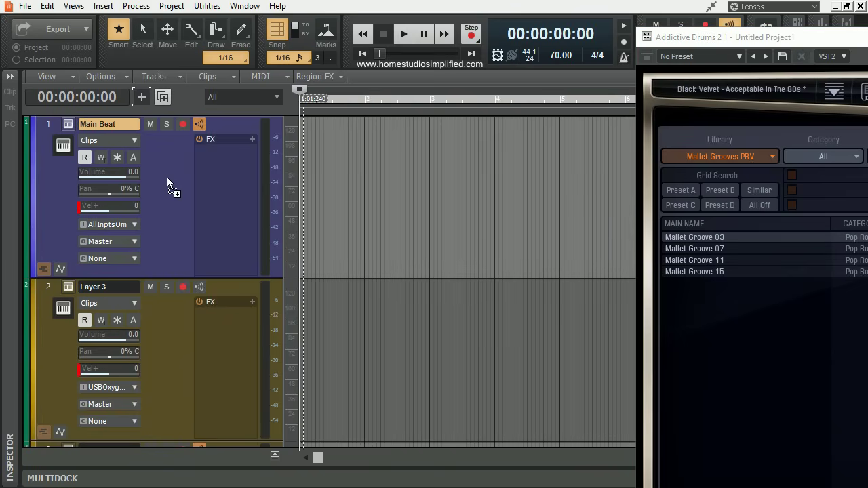
left_click_drag(167, 180, 167, 180)
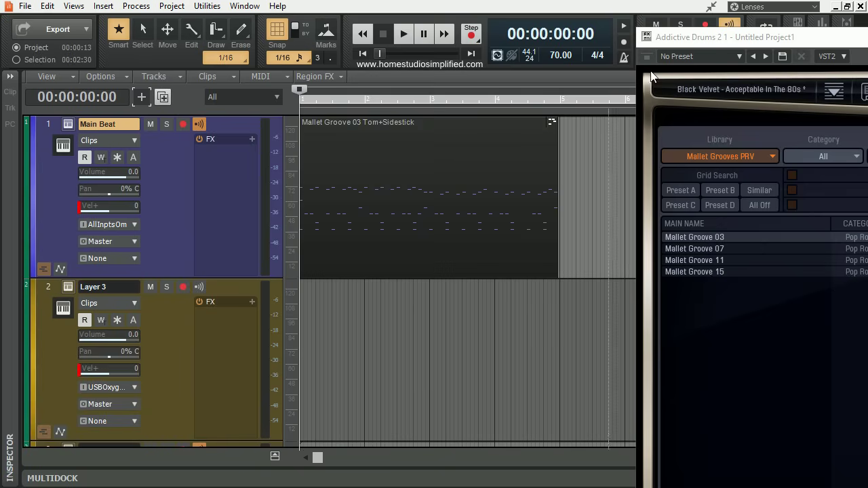
left_click_drag(800, 45, 342, 46)
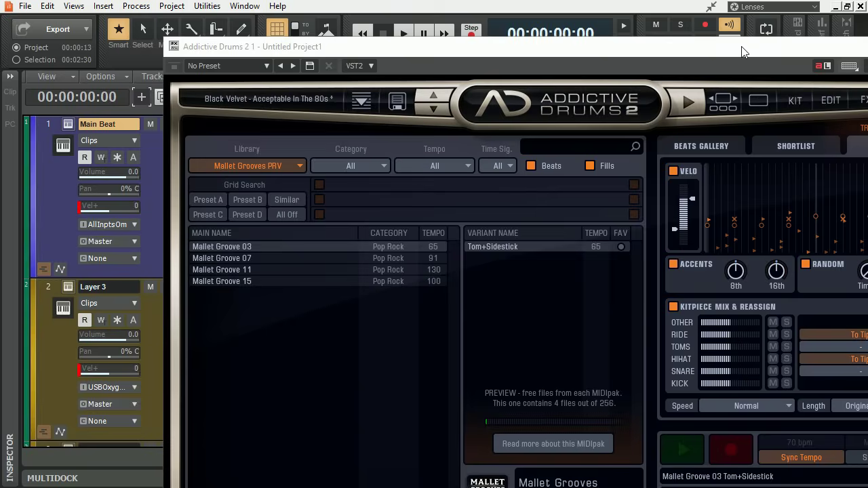
Step: Close the Addictive Drums 2 window and set the Main Beat track's MIDI input to None
left_click_drag(740, 46, 570, 41)
left_click(667, 34)
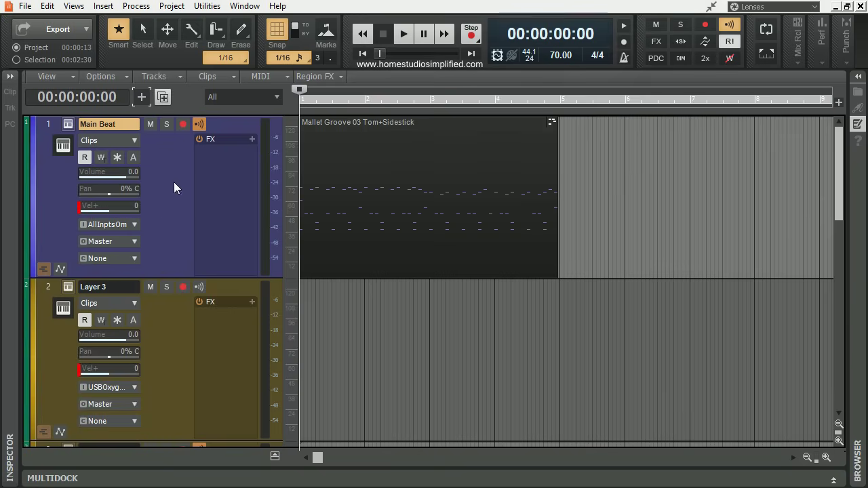
left_click(133, 226)
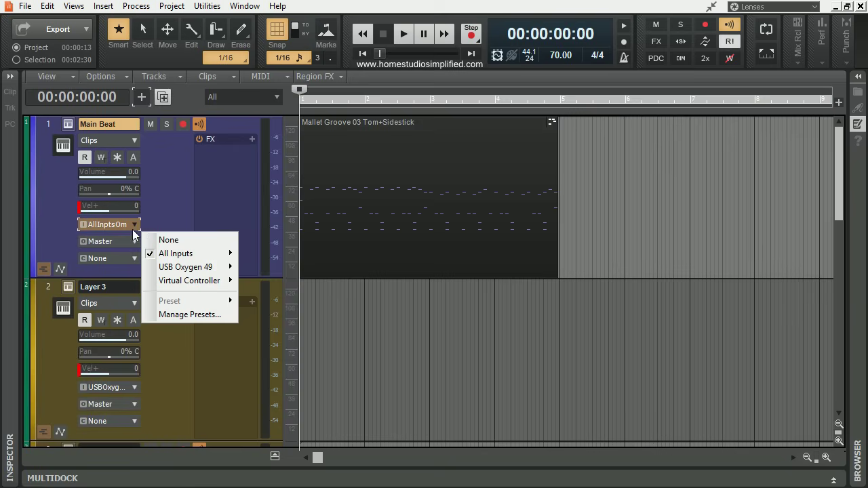
left_click(174, 244)
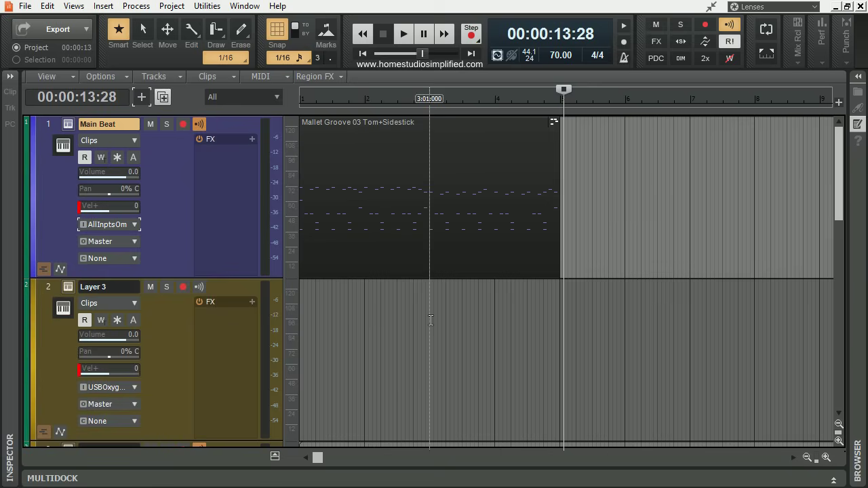
Step: Enable Groove-Clip Looping on the Mallet Groove 03 clip and extend its end so the beat repeats to about 00:01:11
right_click(417, 143)
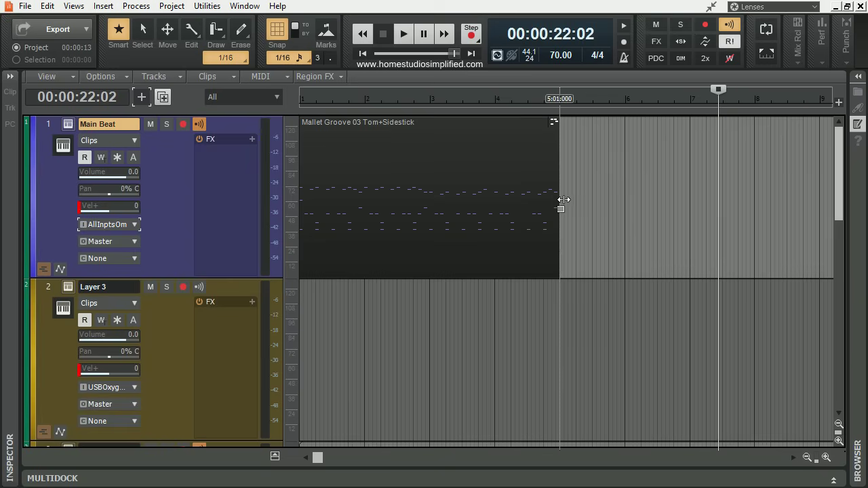
left_click_drag(564, 199, 790, 195)
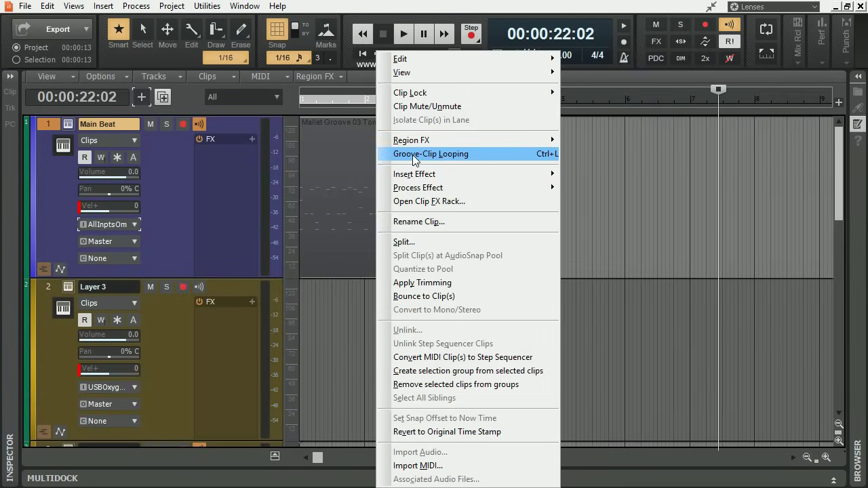
left_click(412, 154)
left_click_drag(557, 248, 864, 228)
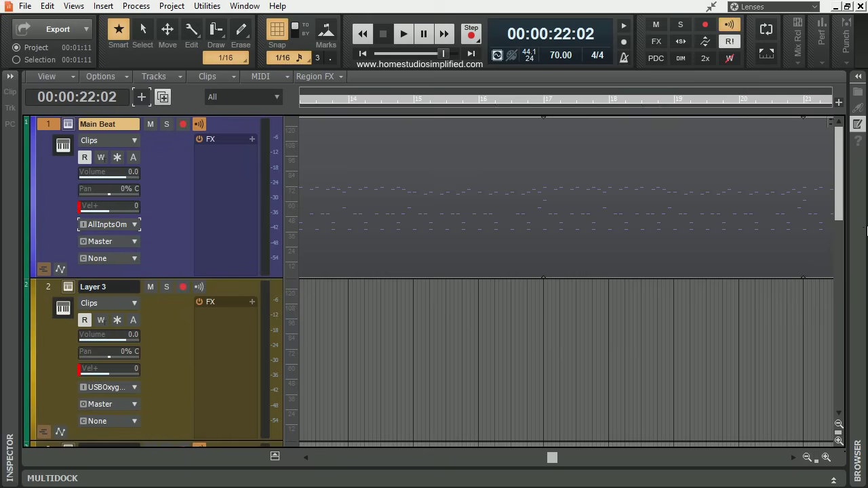
Step: Return to the project start, set the Main Beat track's MIDI input to None and deselect the looped clip
left_click_drag(555, 461, 317, 459)
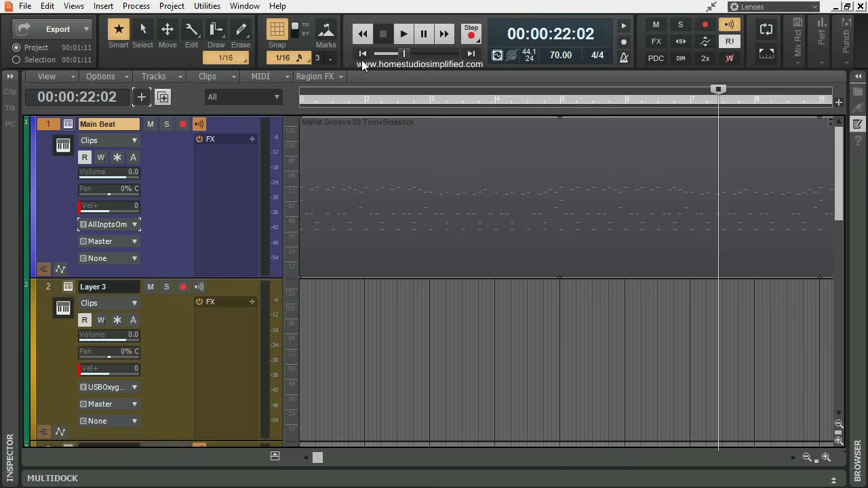
left_click(362, 54)
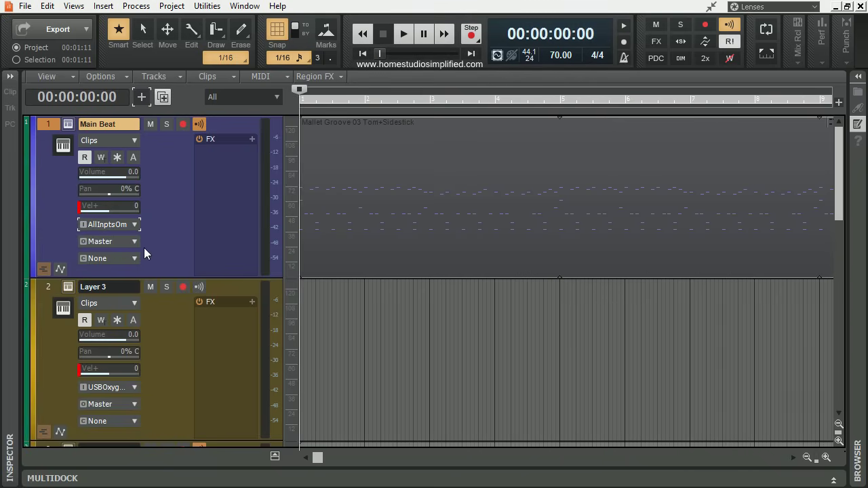
left_click(134, 228)
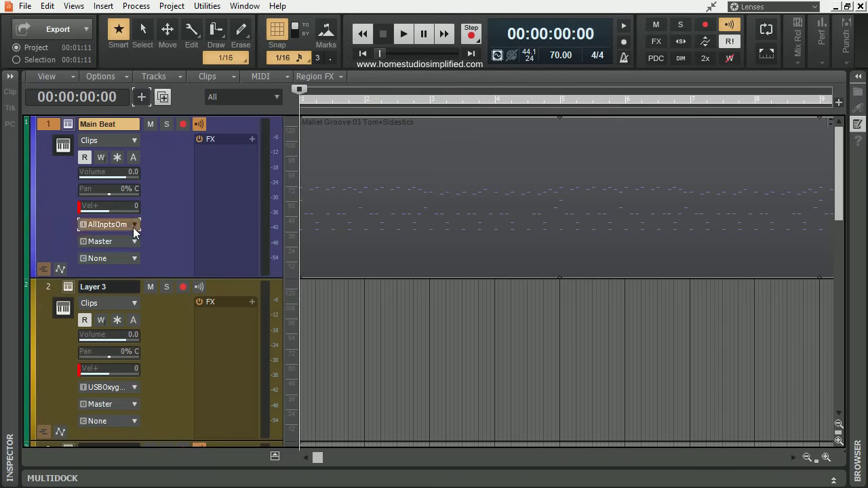
left_click(163, 234)
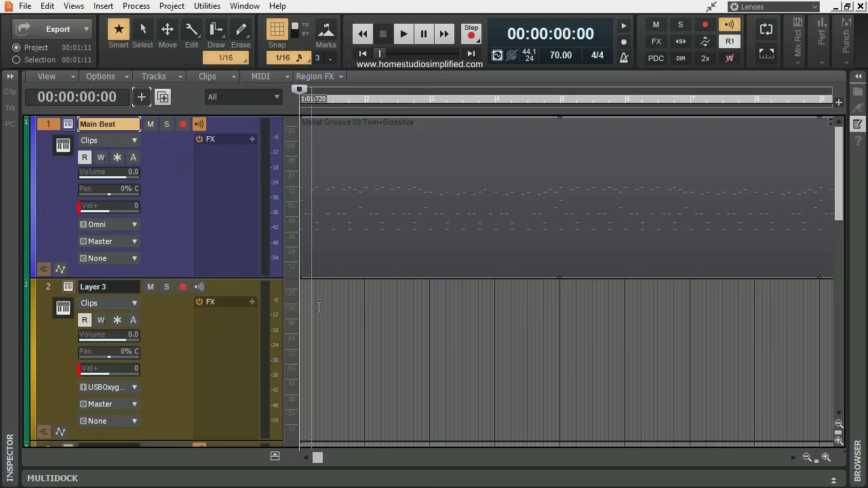
left_click(322, 293)
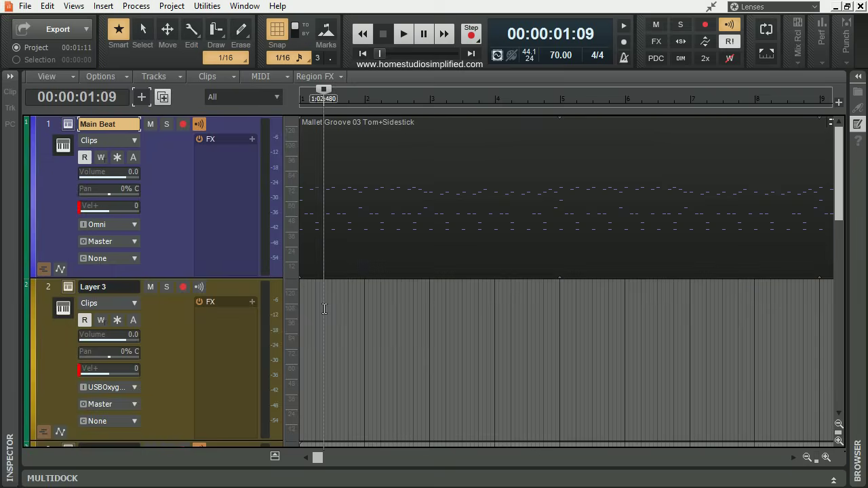
Step: Change the Main Beat track's color to the same gold as Layer 3 and return to the project start
left_click(33, 175)
left_click(65, 175)
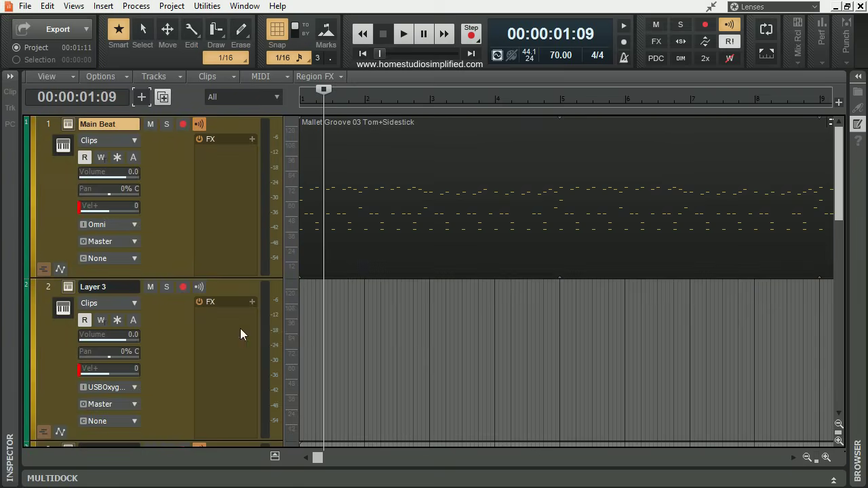
left_click(347, 316)
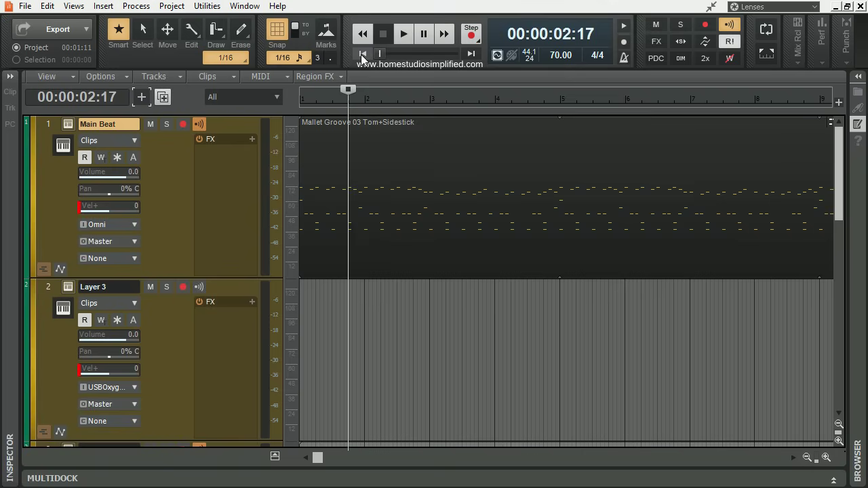
left_click(362, 53)
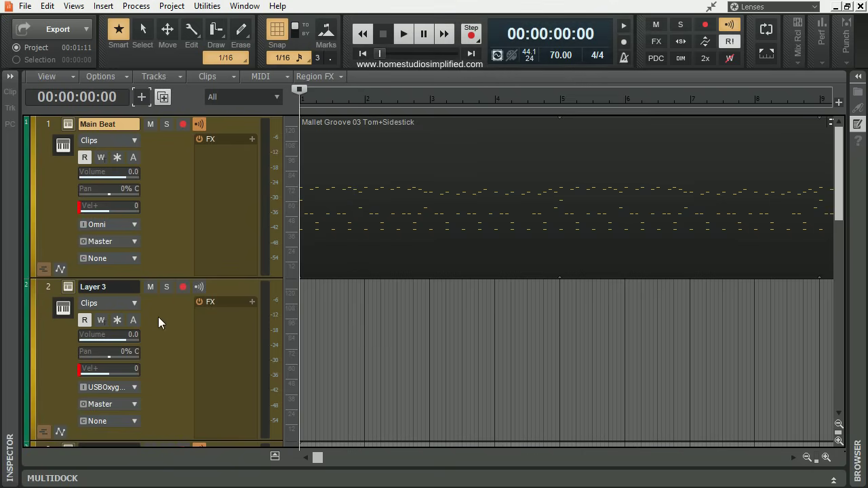
Step: Open Layer 3's Xpand!2 interface, reposition it to check the Soft Female Ooh Pad+ patch, and close it
left_click(69, 286)
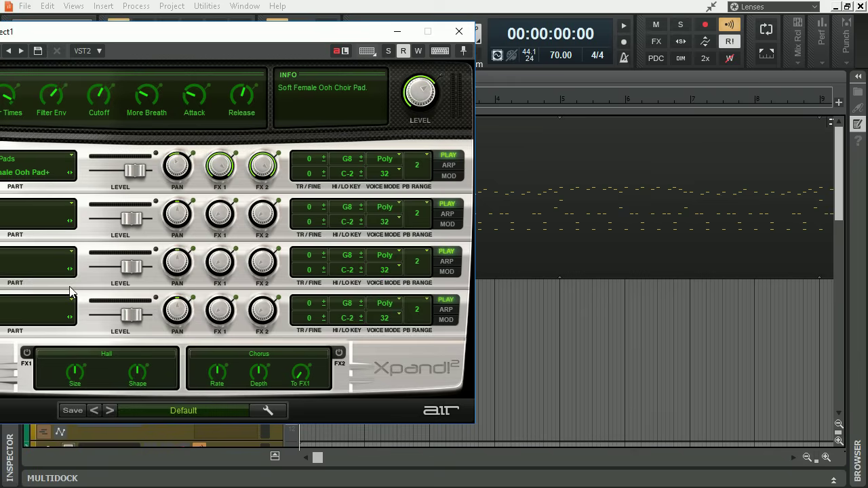
left_click_drag(146, 39, 392, 45)
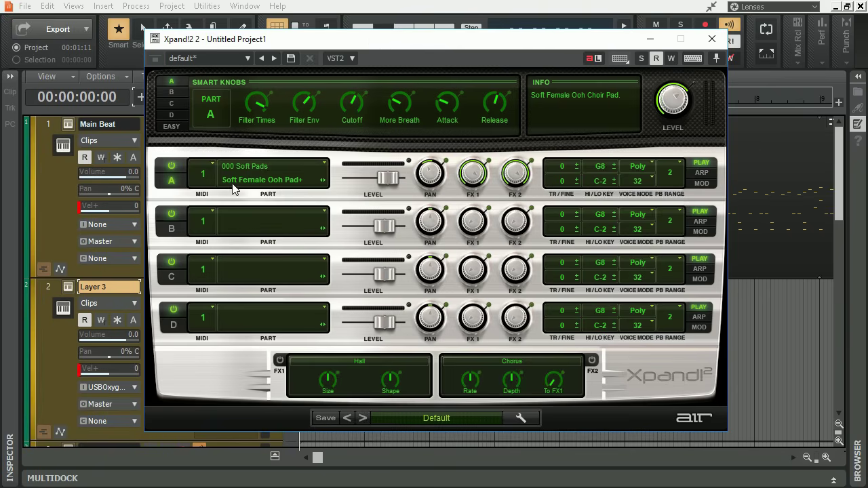
left_click(712, 39)
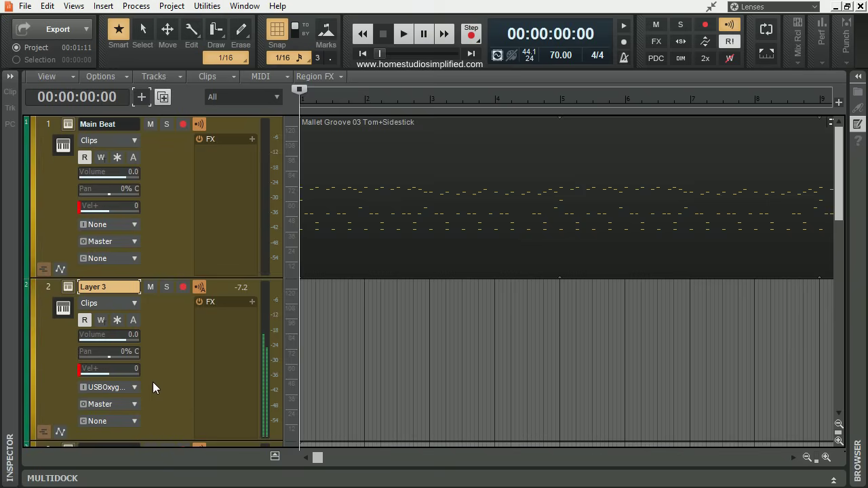
Step: Arm the Layer 3 track and record a MIDI keyboard part over the beat from the project start
left_click(185, 290)
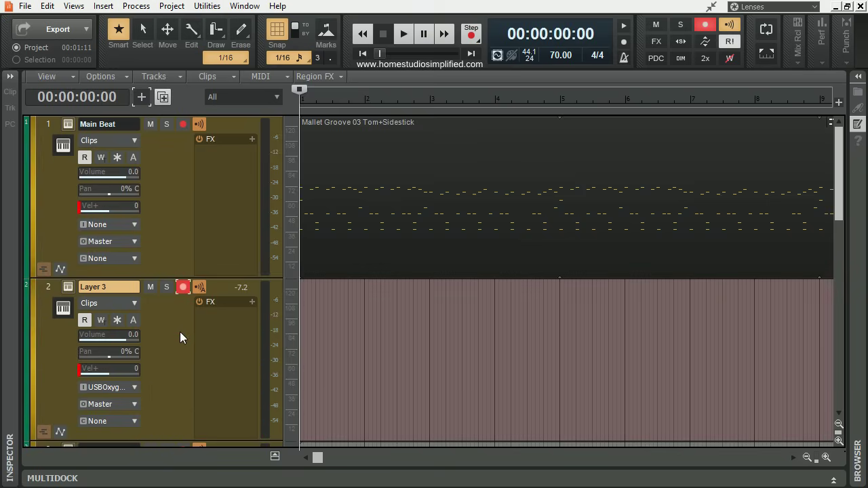
key("space")
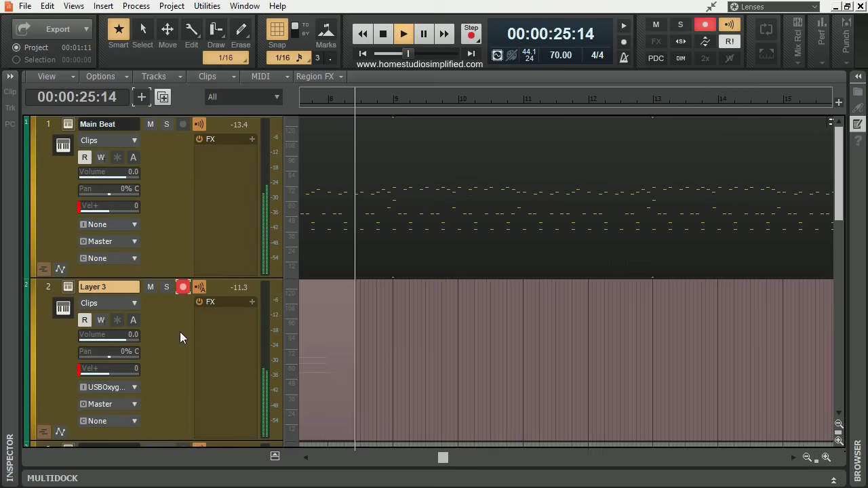
key("space")
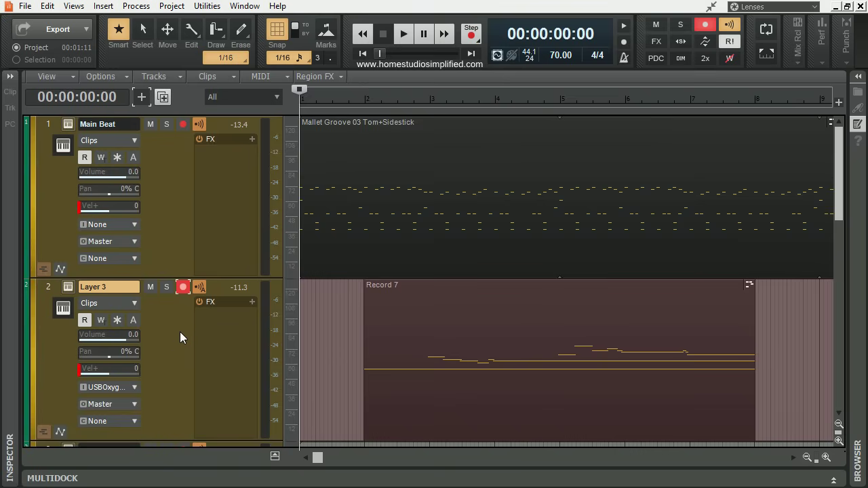
Step: Disarm recording on the Layer 3 track and set its MIDI input to None
left_click(183, 287)
left_click(134, 387)
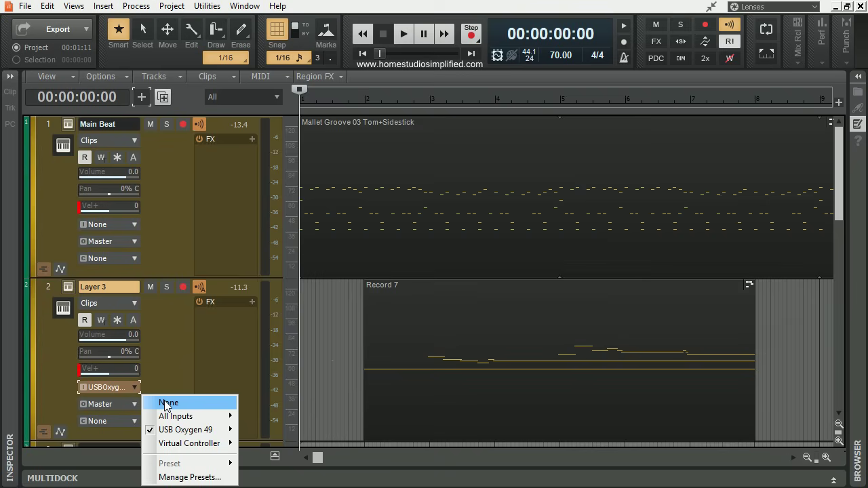
left_click(165, 403)
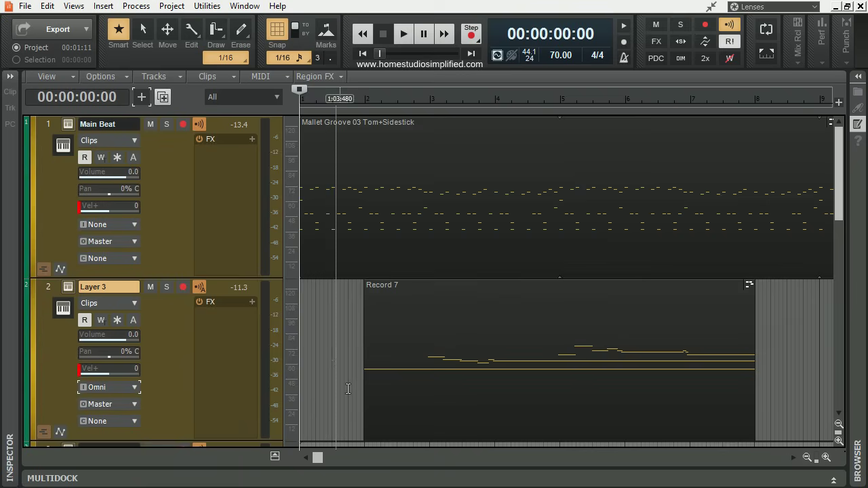
Step: Move the recorded Layer 3 clip so it starts exactly at measure 2, beat 1
scroll(438, 367, "down", 3)
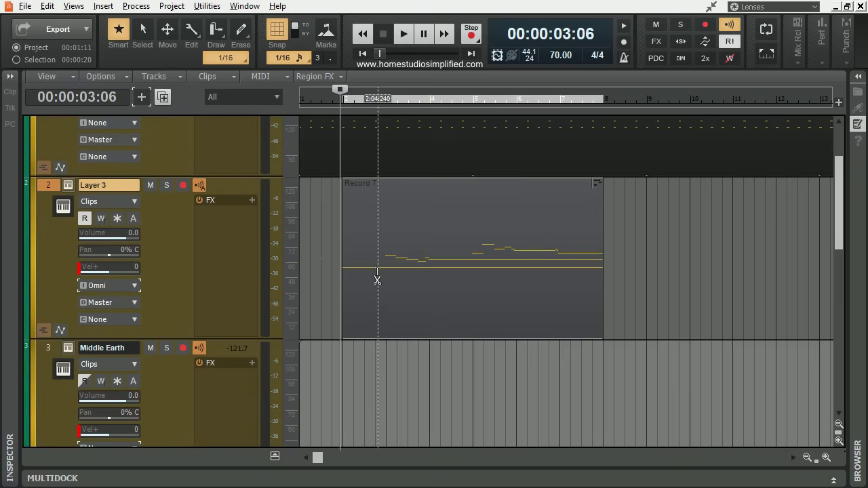
scroll(388, 279, "up", 2)
scroll(389, 274, "up", 3)
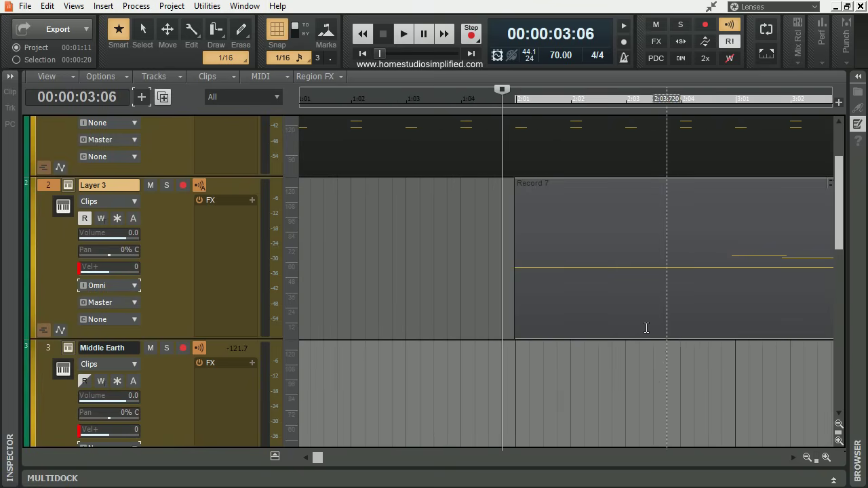
left_click(517, 104)
scroll(561, 346, "up", 4)
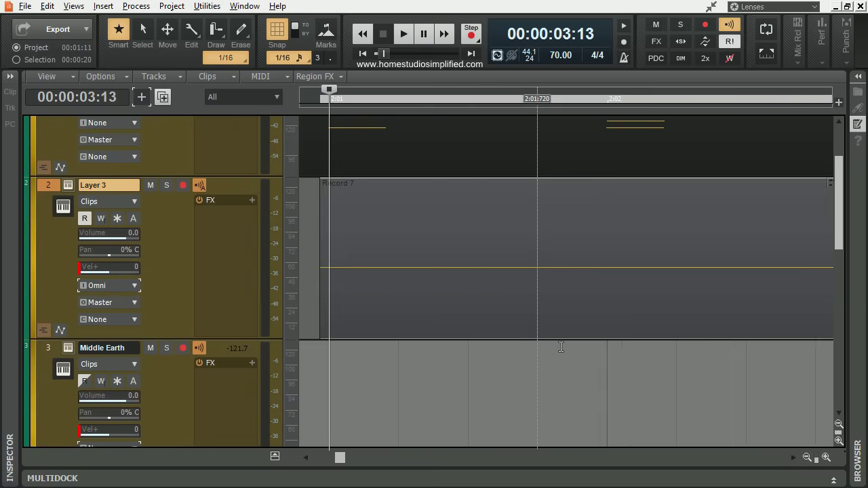
left_click_drag(311, 459, 311, 458)
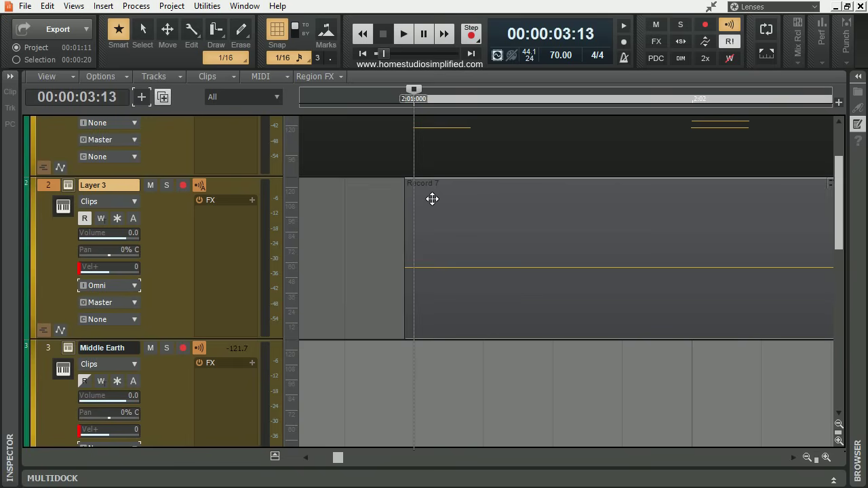
left_click_drag(432, 199, 445, 200)
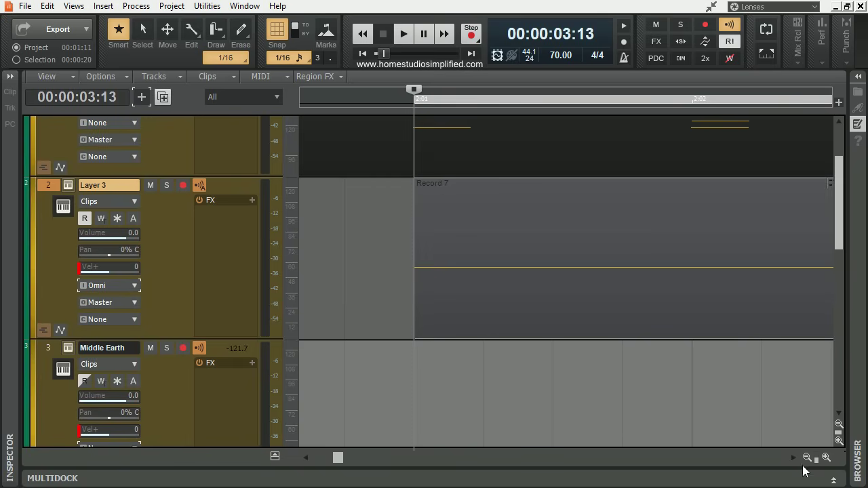
Step: Trim the end of the recorded Layer 3 clip to exactly measure 8, beat 1
left_click(806, 458)
left_click(806, 458)
left_click(806, 458)
left_click(806, 458)
left_click(807, 459)
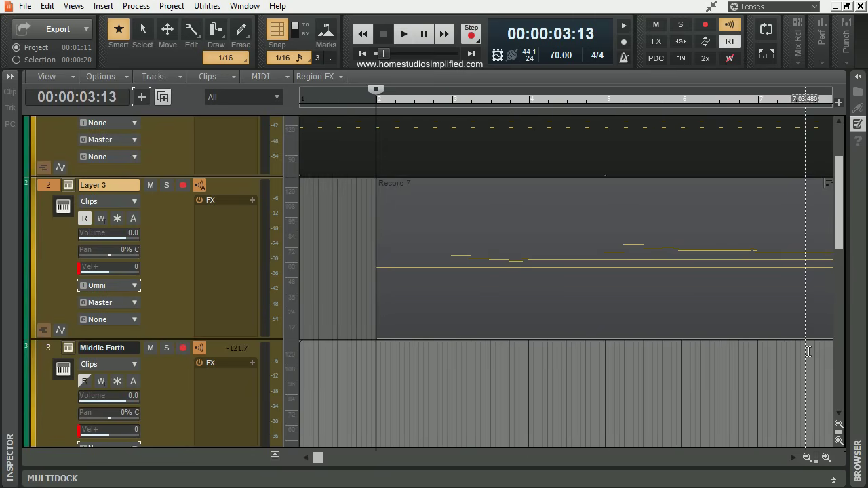
left_click(804, 459)
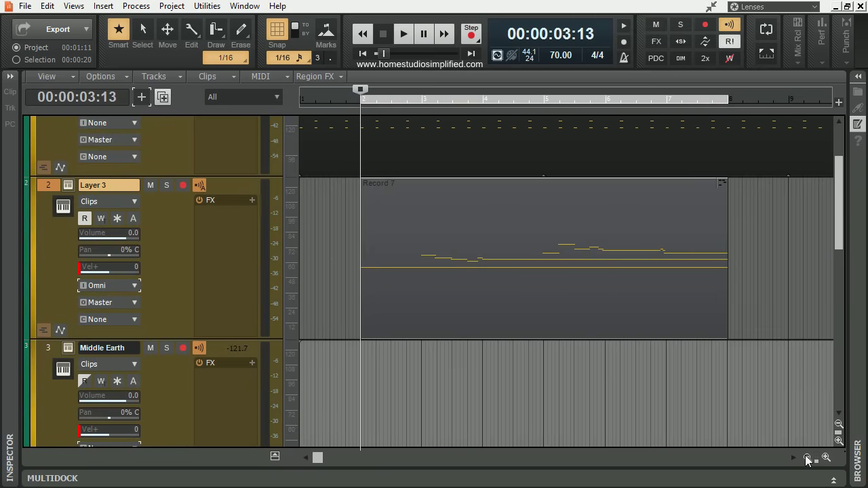
left_click(727, 100)
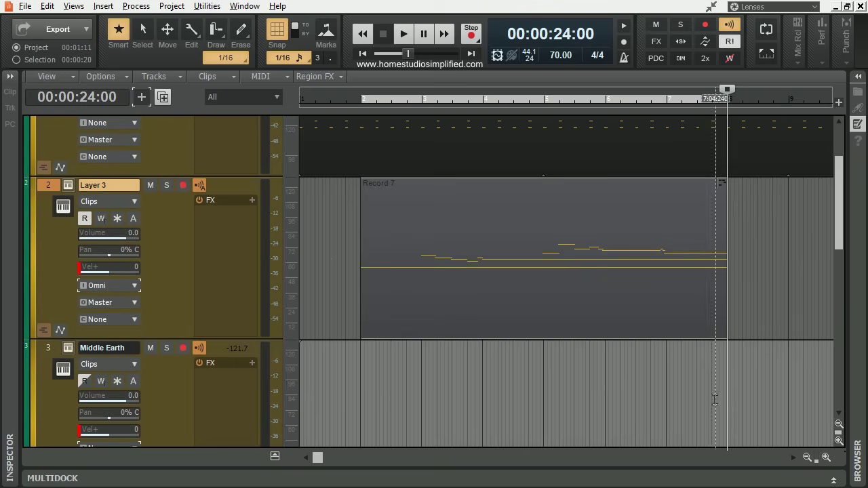
scroll(713, 399, "up", 2)
left_click(307, 458)
left_click(307, 458)
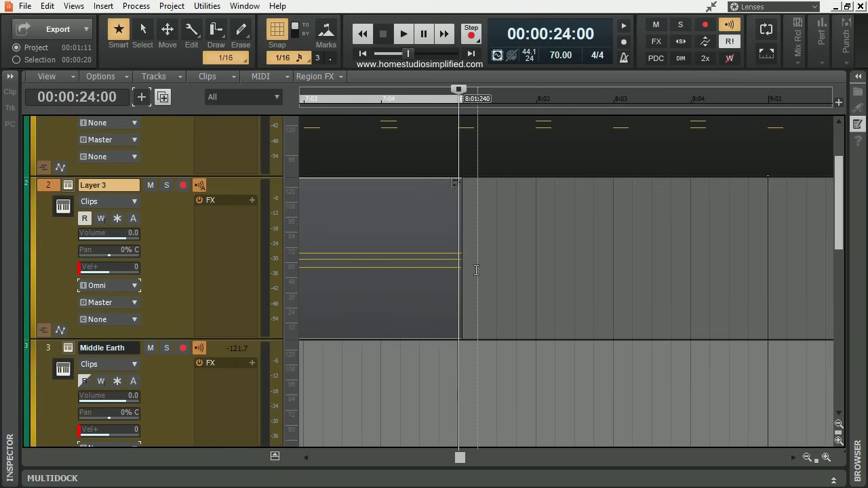
left_click(497, 354)
left_click(464, 355)
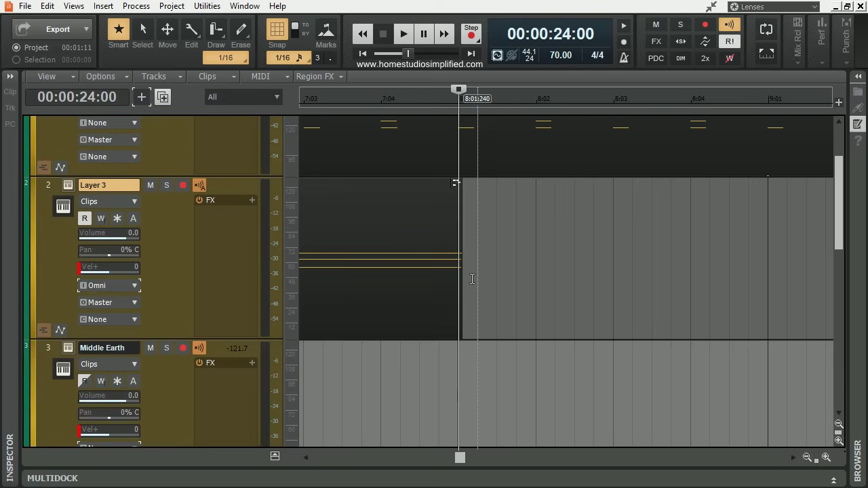
left_click_drag(461, 231, 461, 231)
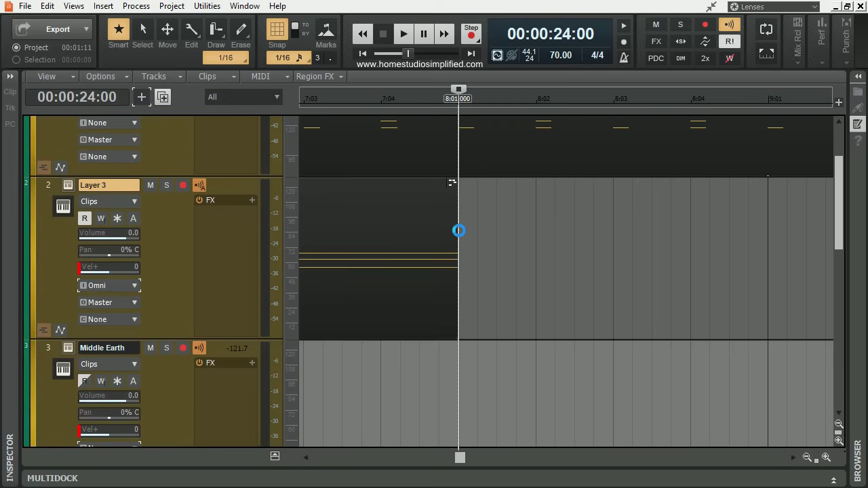
Step: Place the playhead at measure 3, beat 1 and open the recorded Layer 3 clip in the Piano Roll
key("ctrl+Left")
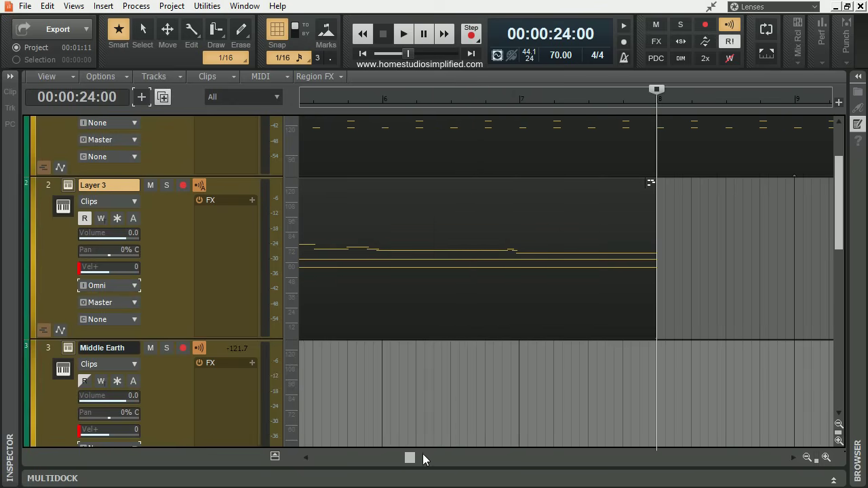
left_click_drag(409, 458, 348, 459)
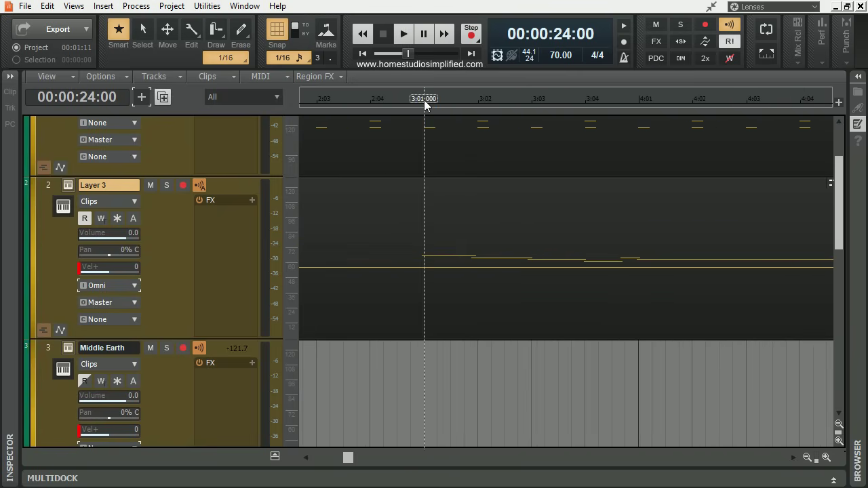
left_click(425, 102)
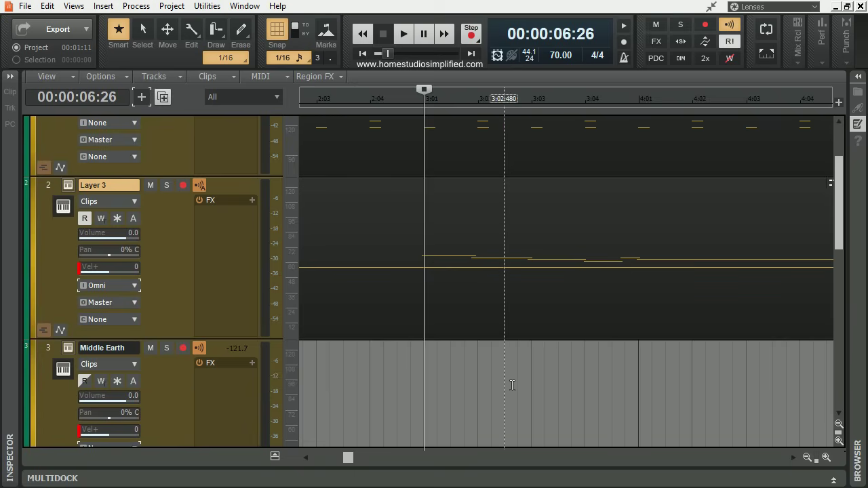
key("ctrl+Right")
key("ctrl+Right")
key("ctrl+Right")
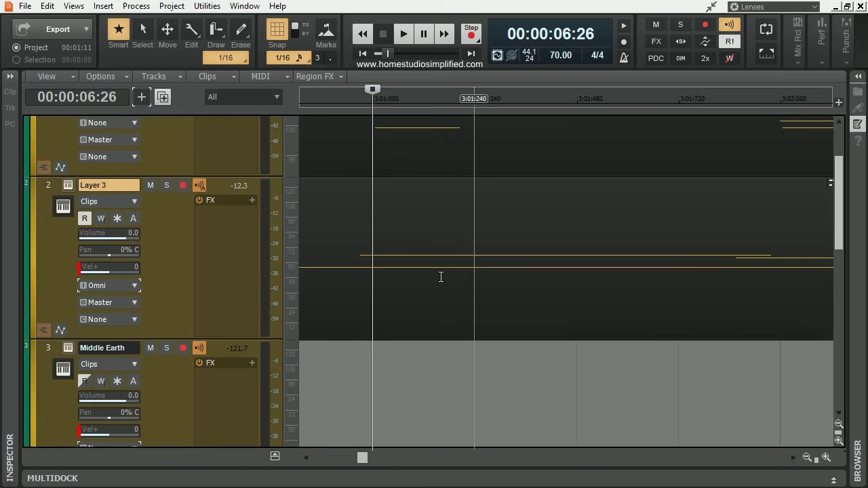
double_click(433, 200)
key("t")
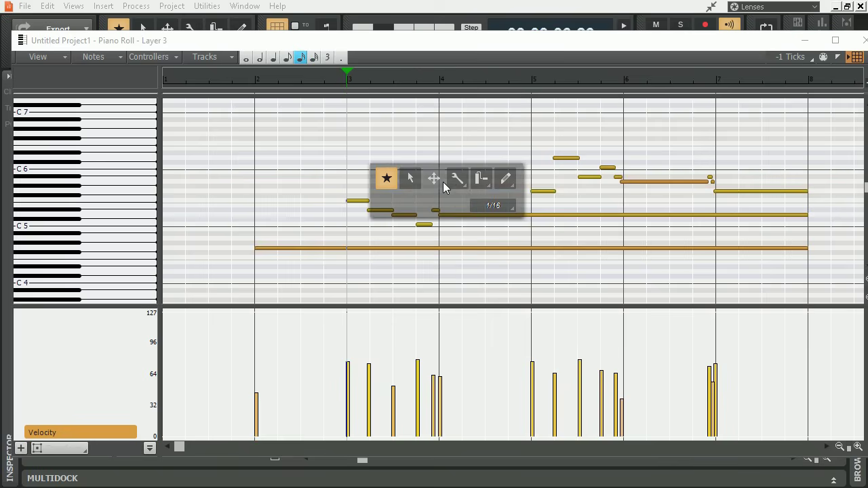
Step: Quantize all notes in the Layer 3 clip to 1/16 at 100 percent strength, including start times and durations
left_click(411, 178)
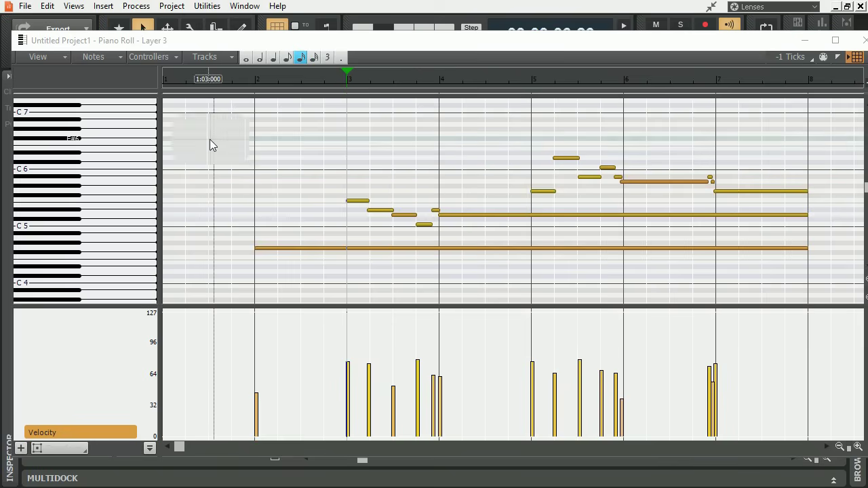
left_click_drag(207, 119, 814, 230)
scroll(702, 252, "up", 2)
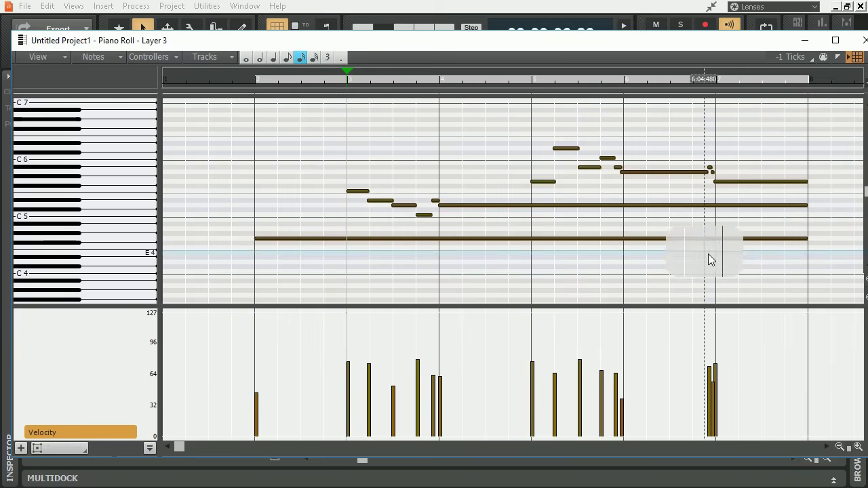
scroll(702, 230, "up", 1)
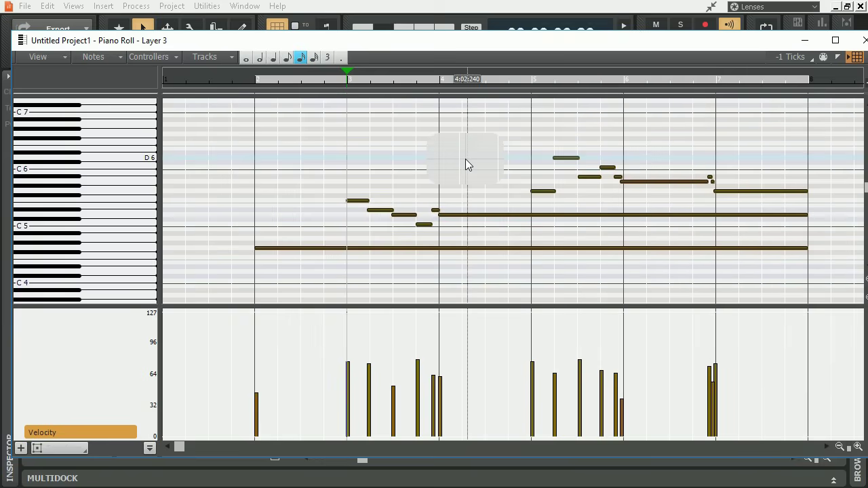
right_click(492, 163)
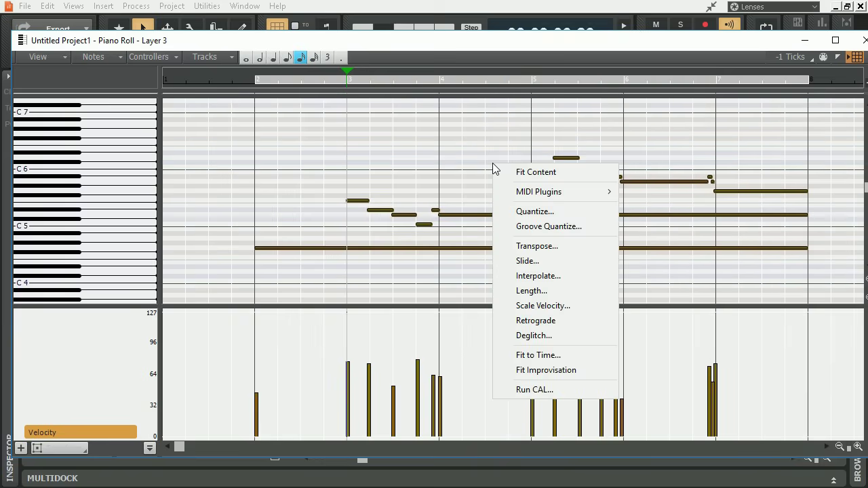
left_click(535, 212)
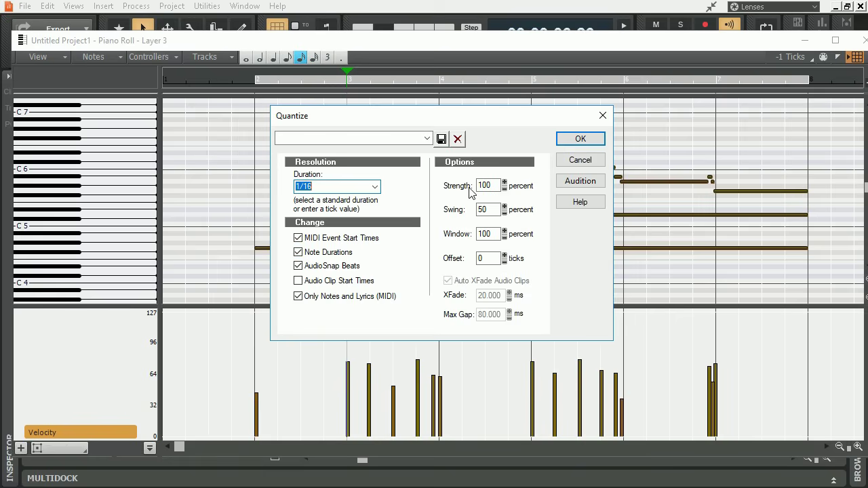
left_click(581, 139)
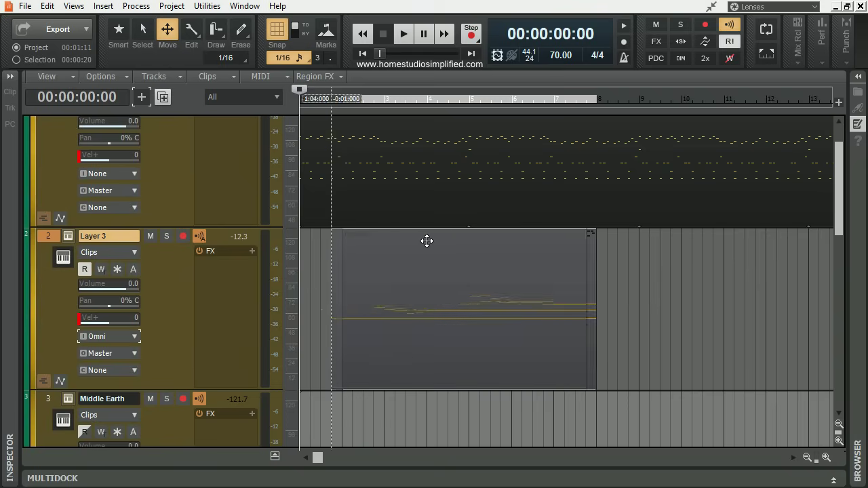
Step: Move the Layer 3 clip to measure 1, beat 1 and play it back with the beat
left_click_drag(426, 241, 347, 254)
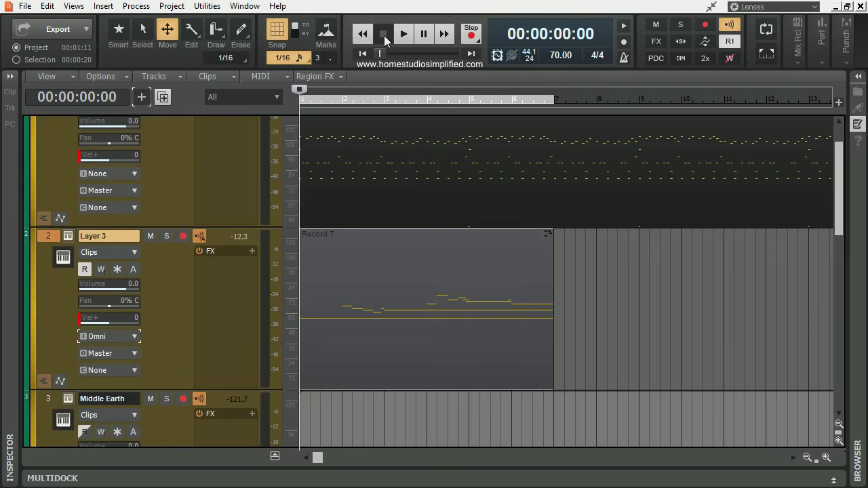
left_click(404, 35)
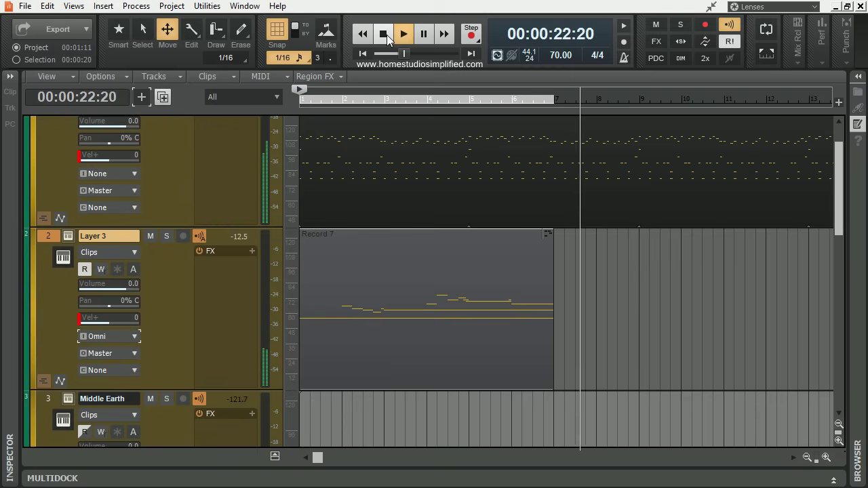
left_click(388, 38)
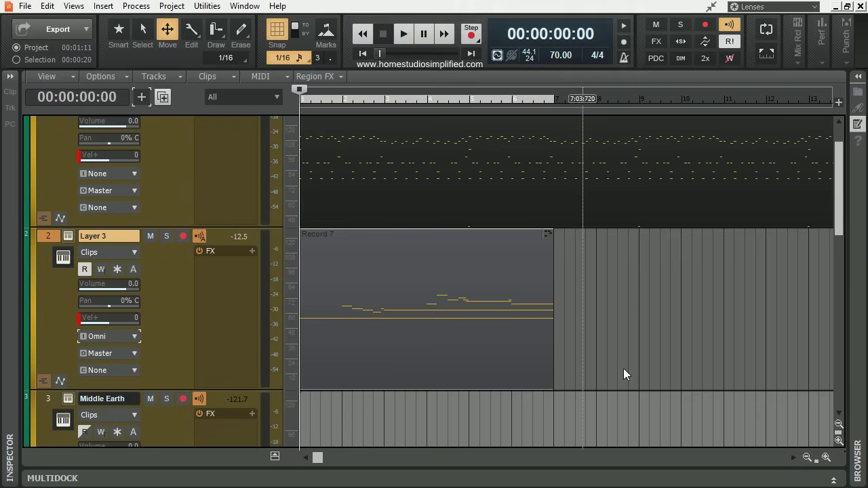
Step: Enable Groove-Clip Looping on the Layer 3 clip
left_click(623, 368)
left_click(447, 247)
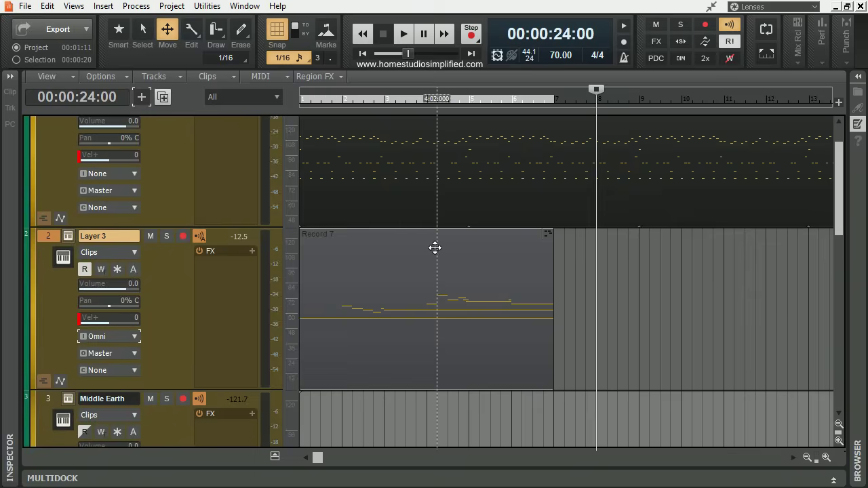
right_click(418, 248)
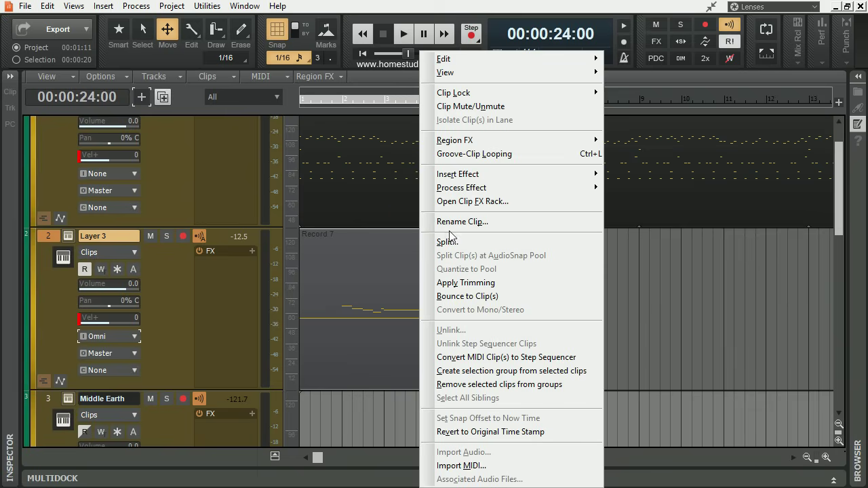
left_click(469, 154)
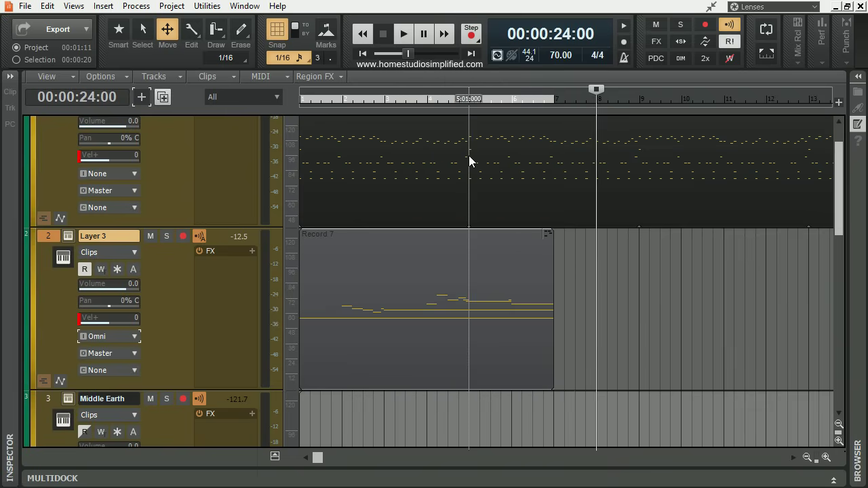
Step: With the Smart tool, extend the looped Layer 3 clip to the end of the project and return to the start
left_click_drag(549, 341, 552, 341)
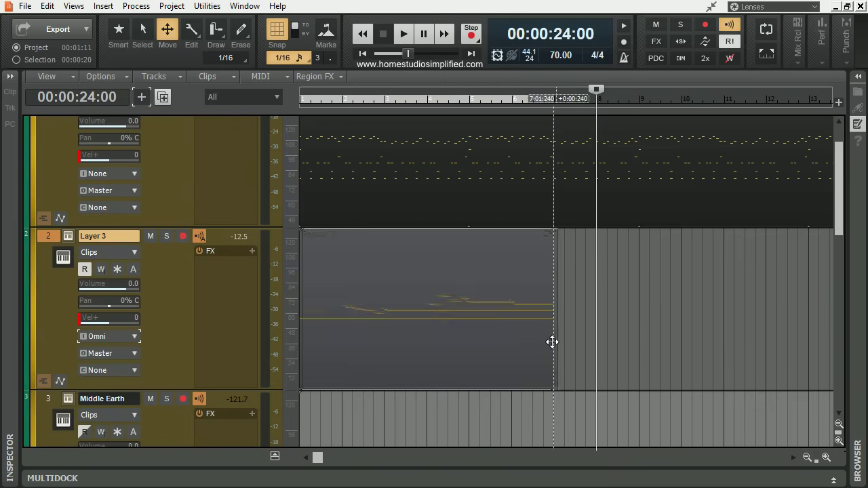
key("t")
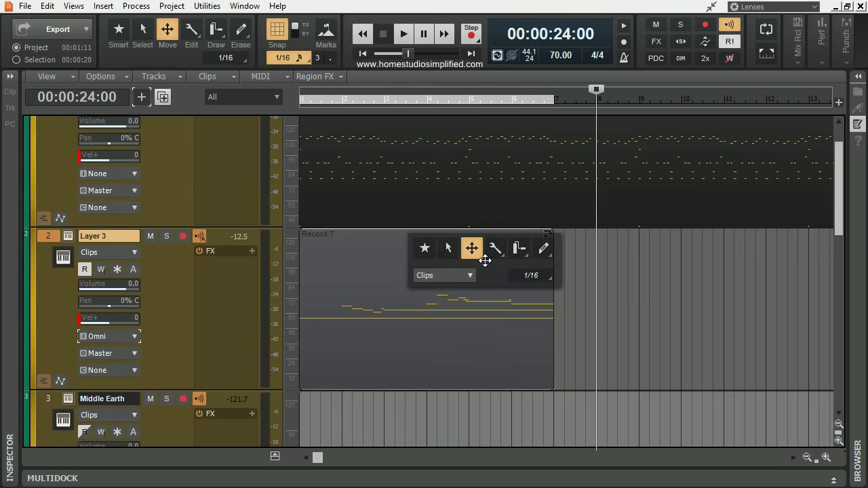
left_click(424, 248)
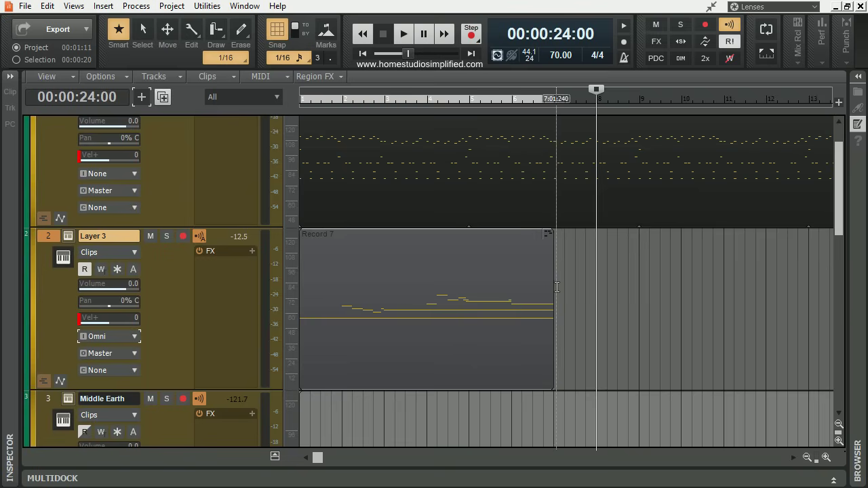
left_click_drag(554, 285, 719, 287)
left_click(359, 55)
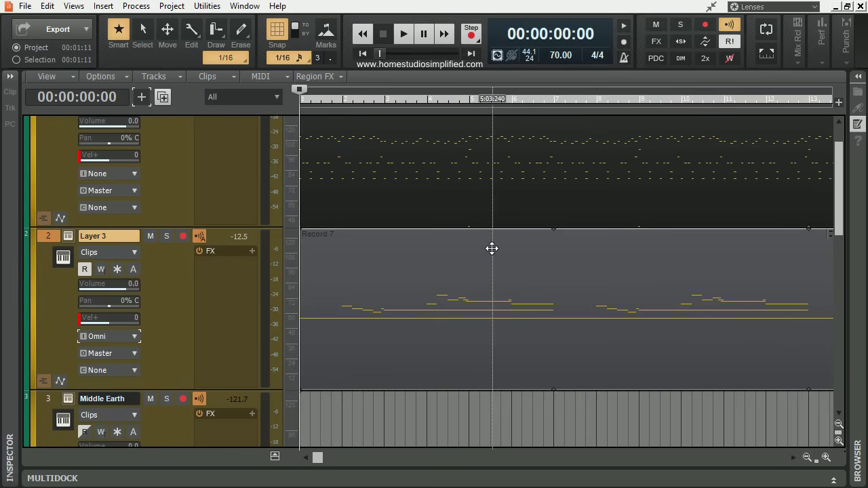
Step: Insert an audio track below Strings and set its input to Left Focusrite USB 2.0 Audio Driver Mic 1
scroll(492, 248, "down", 6)
scroll(465, 304, "down", 3)
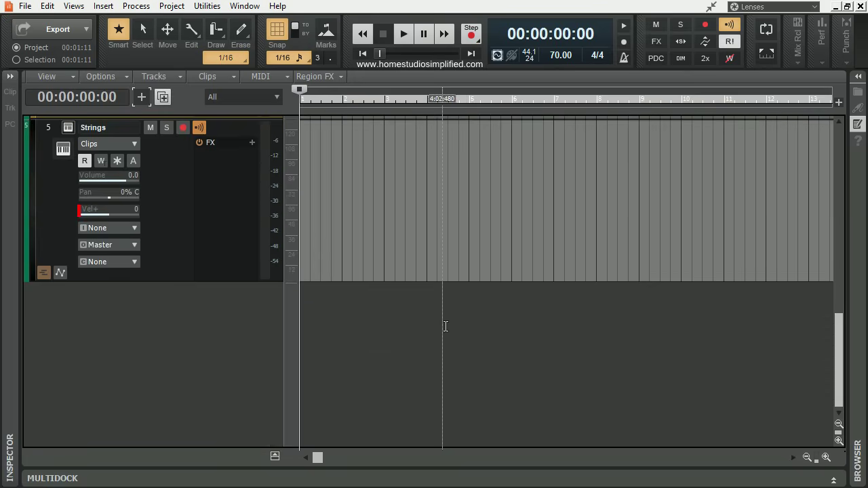
right_click(97, 308)
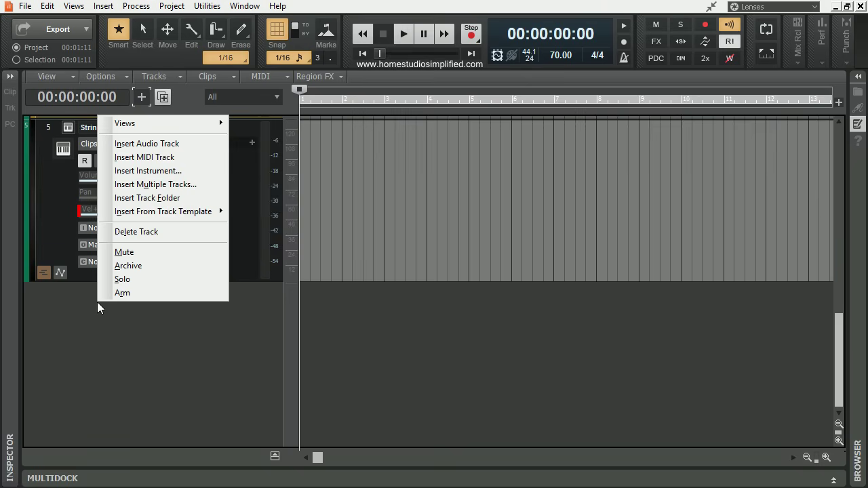
left_click(154, 145)
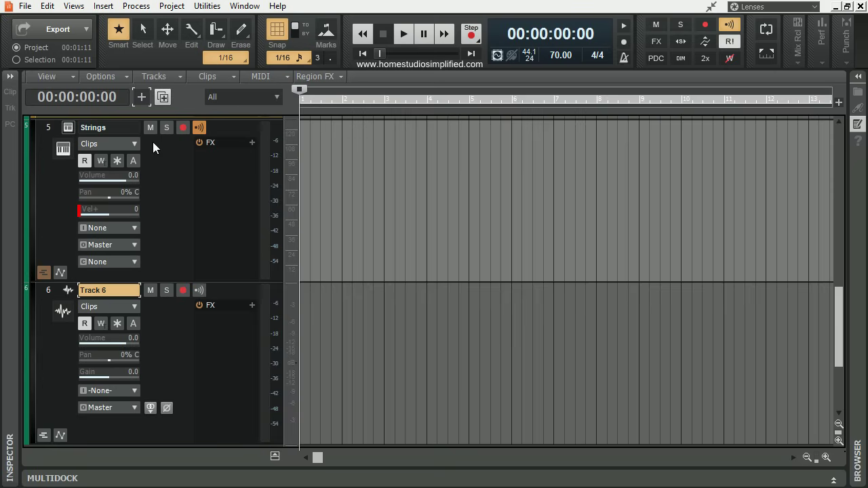
left_click(129, 390)
mouse_move(303, 272)
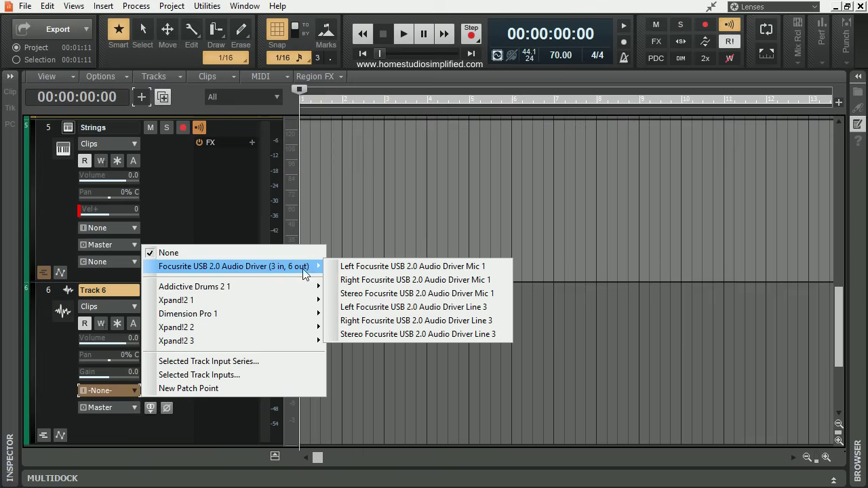
left_click(380, 266)
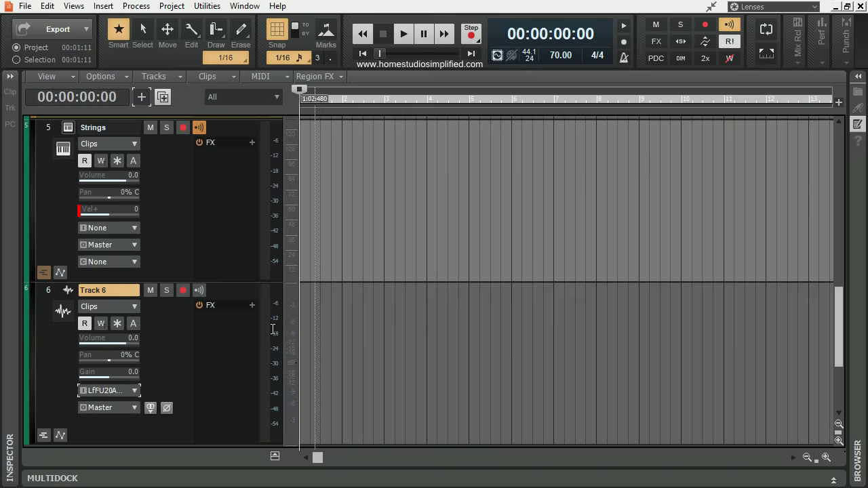
Step: Arm Track 6 and record microphone audio onto it from the project start to about the middle of measure 7
left_click(183, 290)
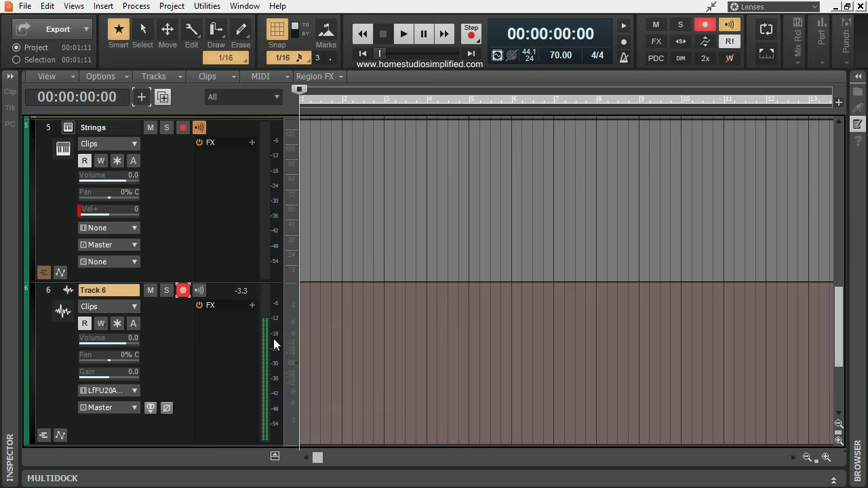
scroll(275, 341, "down", 1)
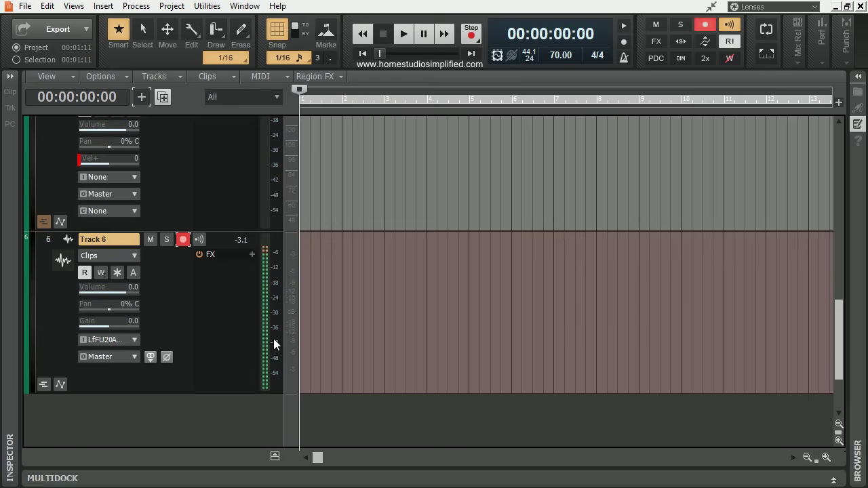
left_click(475, 35)
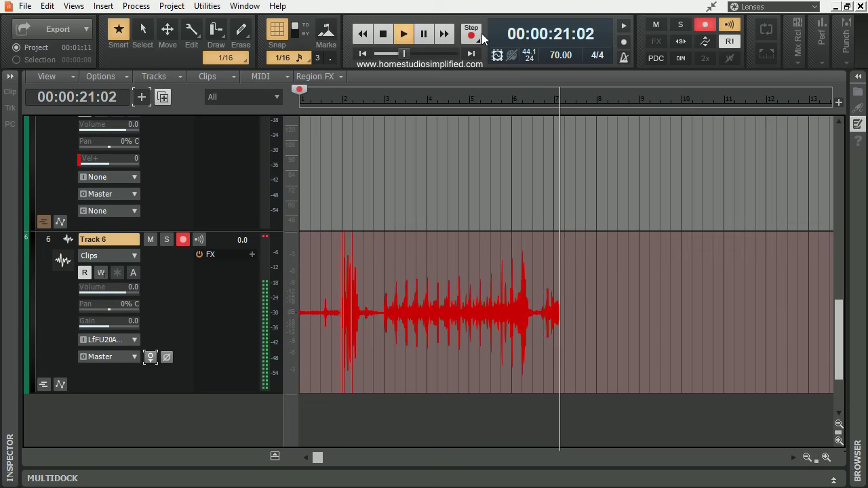
left_click(382, 42)
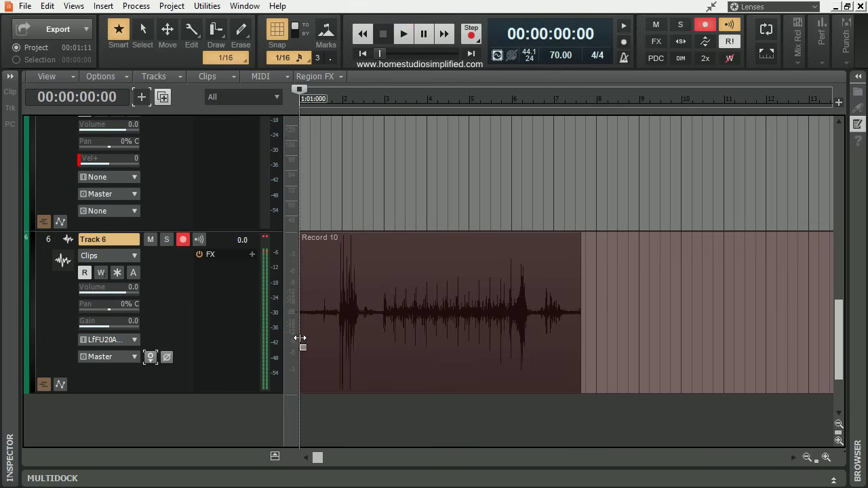
Step: Trim the Track 6 recording to start just before measure 3 and end about midway through measure 6
left_click_drag(300, 338, 378, 347)
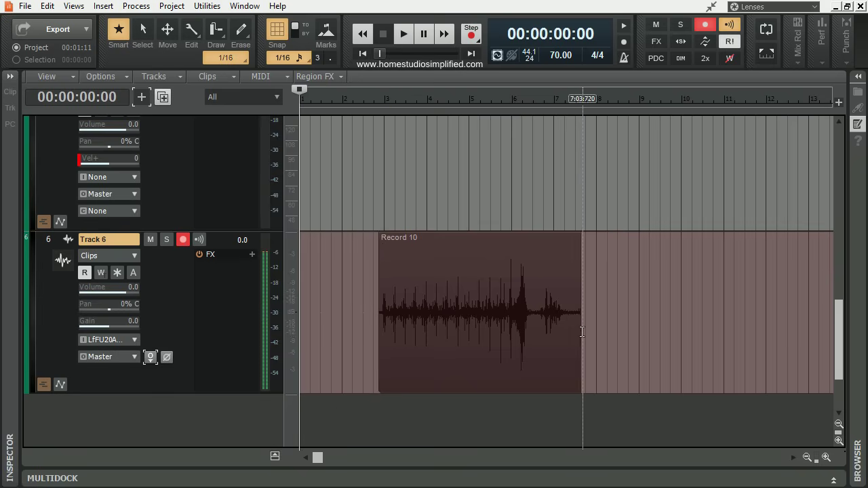
left_click_drag(576, 330, 531, 330)
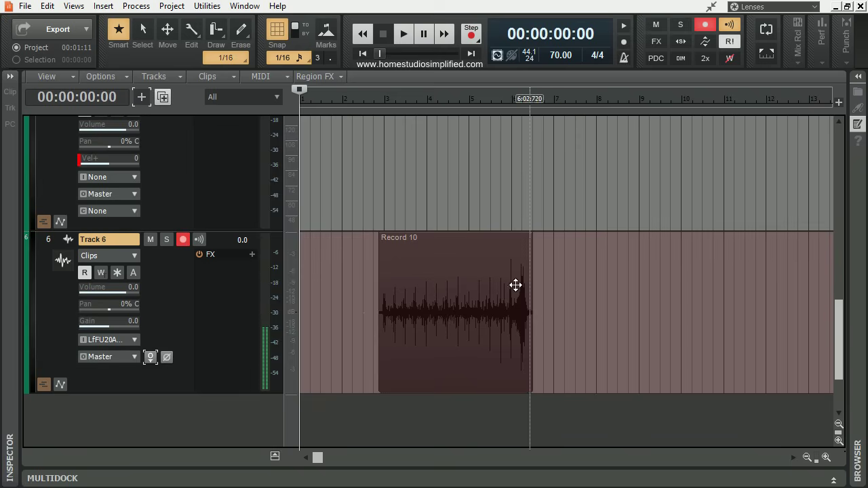
Step: Disarm recording on Track 6 and set the track color to orange
left_click(183, 240)
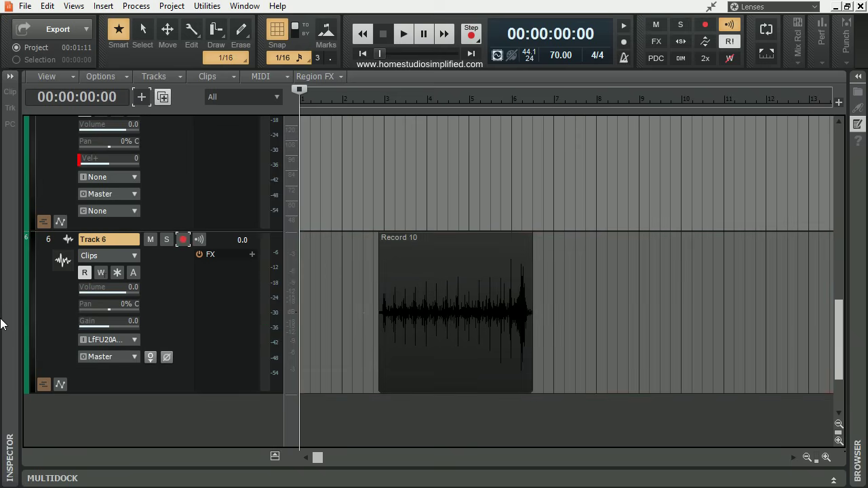
left_click(30, 292)
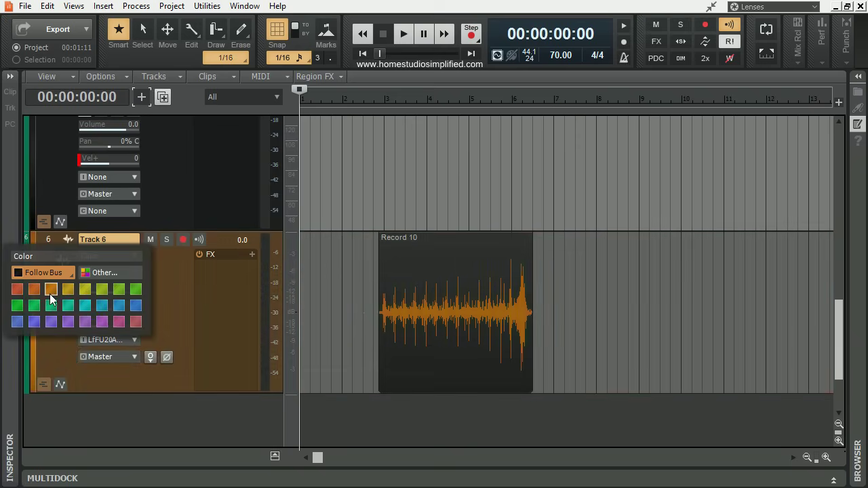
left_click(54, 295)
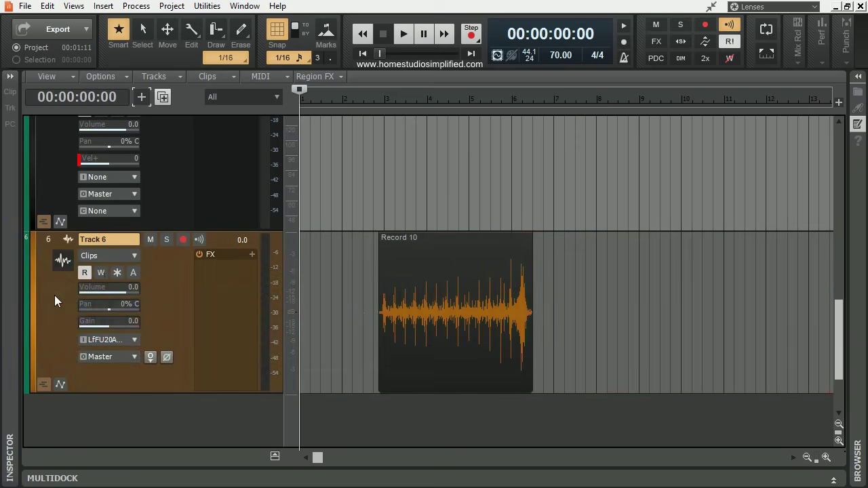
Step: Play the Track 6 recording from just before measure 3 and set the track volume to -15.0 during playback
left_click(372, 100)
left_click(405, 34)
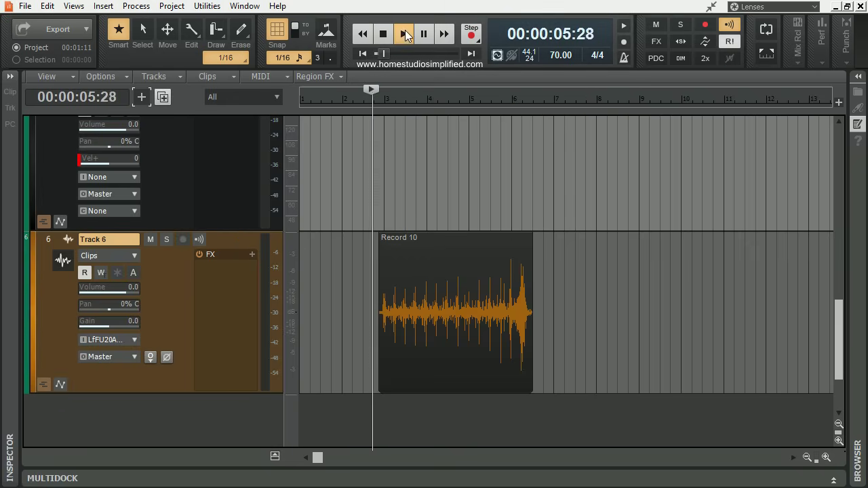
left_click_drag(136, 283, 126, 290)
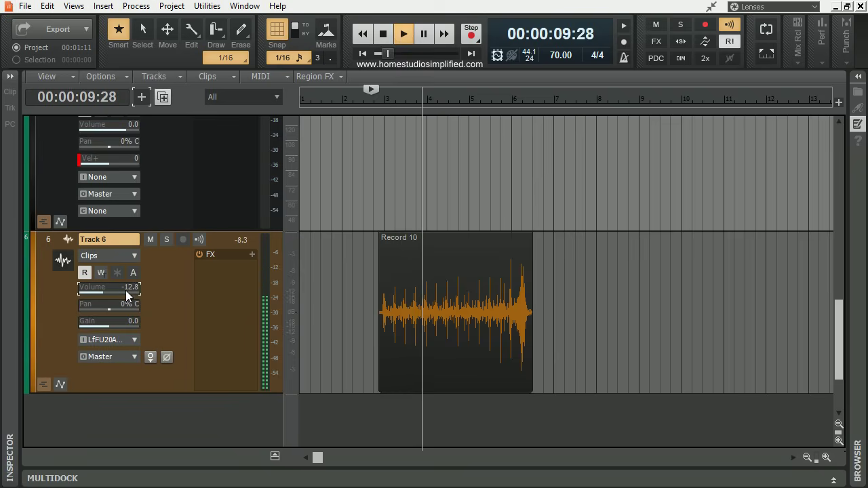
scroll(126, 291, "up", 3)
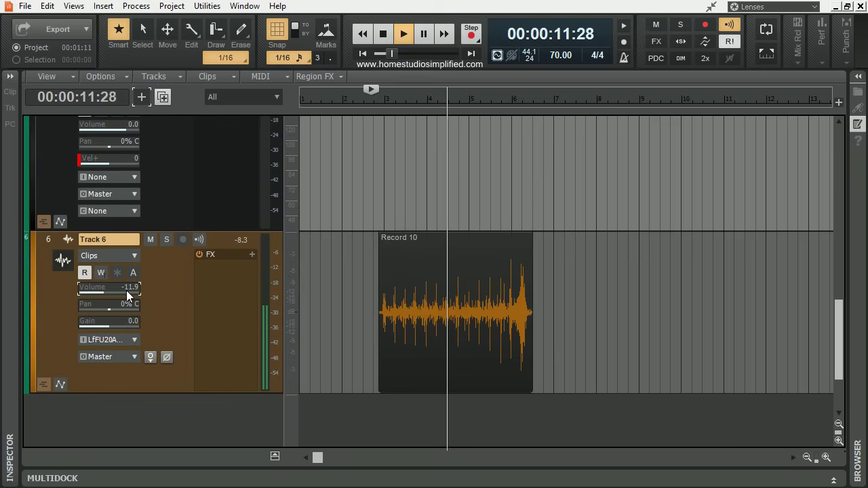
scroll(126, 290, "up", 2)
scroll(126, 291, "down", 5)
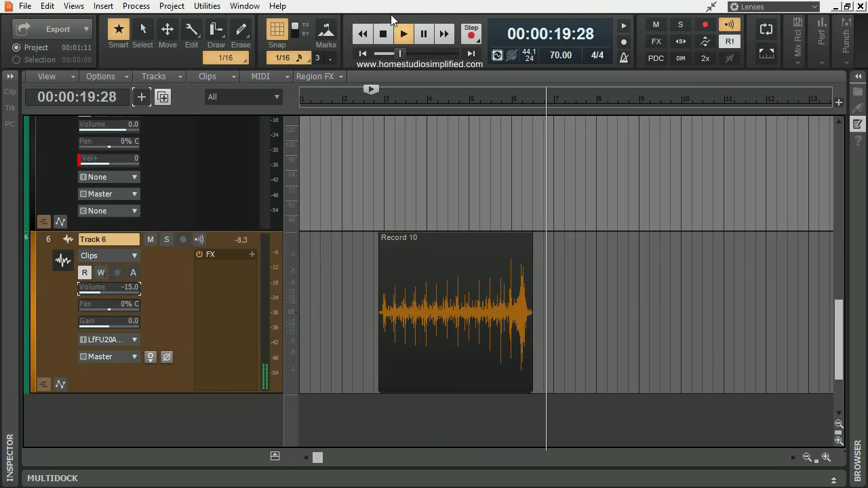
left_click(383, 36)
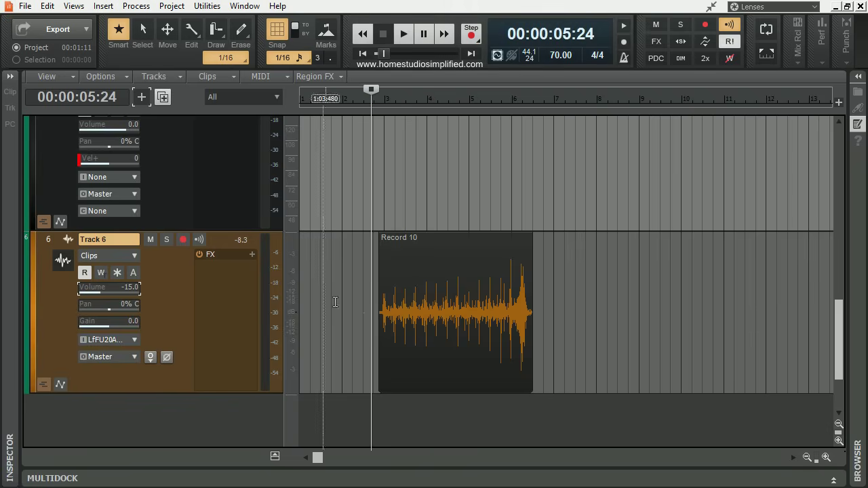
Step: Trim the start of the Track 6 clip to 3:01:000, removing the quiet lead-in
left_click(826, 457)
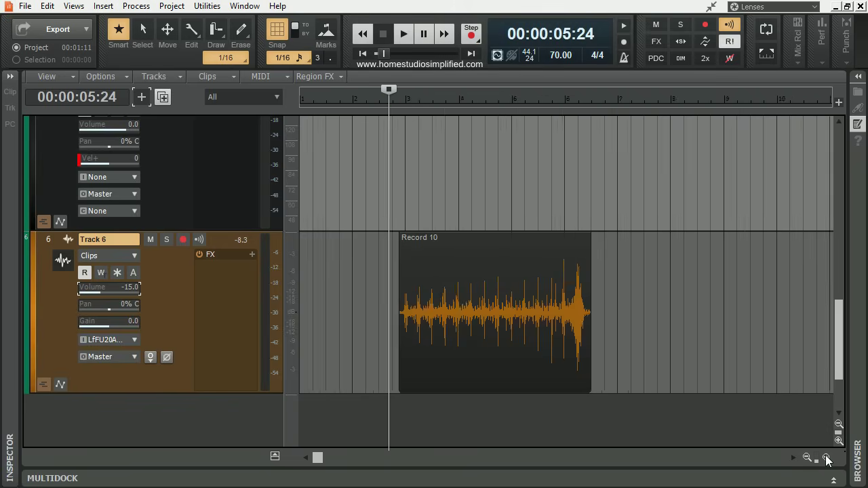
left_click(826, 457)
left_click(826, 457)
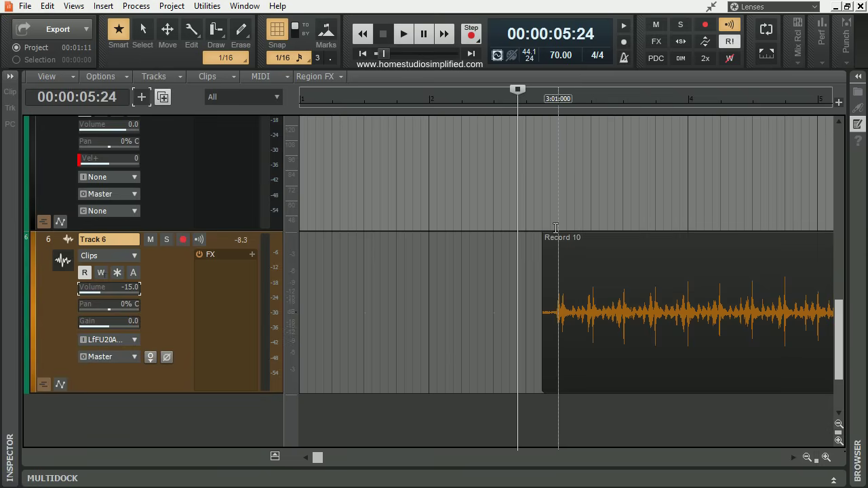
left_click(558, 177)
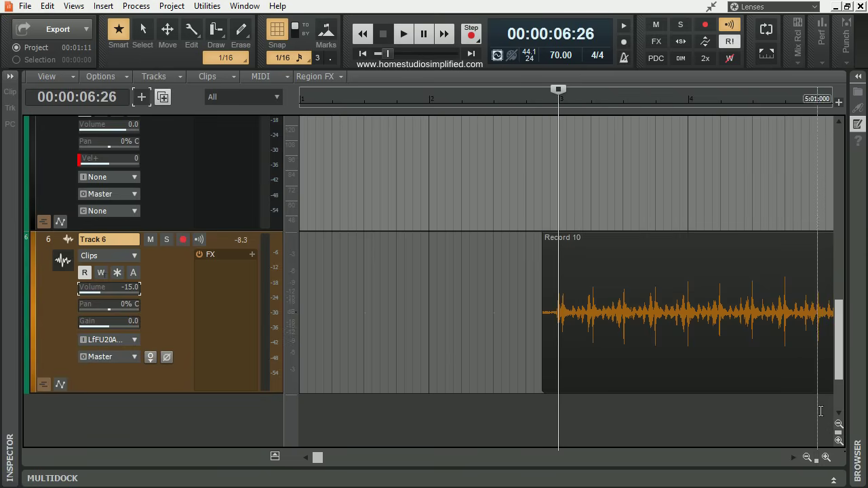
left_click(826, 457)
left_click(826, 457)
left_click(826, 457)
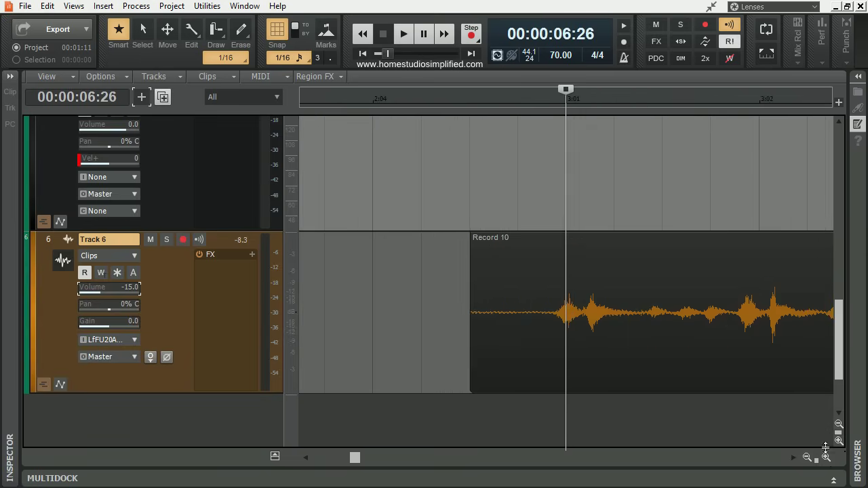
left_click_drag(471, 337, 559, 337)
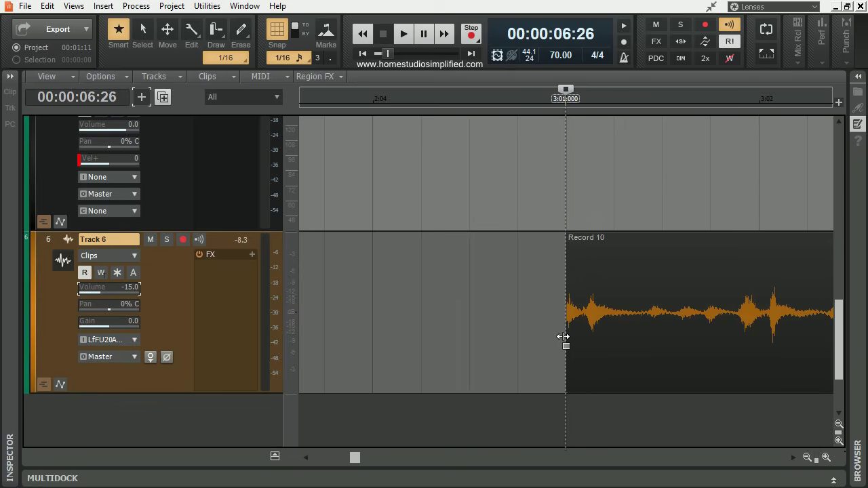
Step: Add a fade-out to the end of the Track 6 clip, starting at 6:01:000
left_click(807, 458)
left_click(807, 458)
left_click(807, 458)
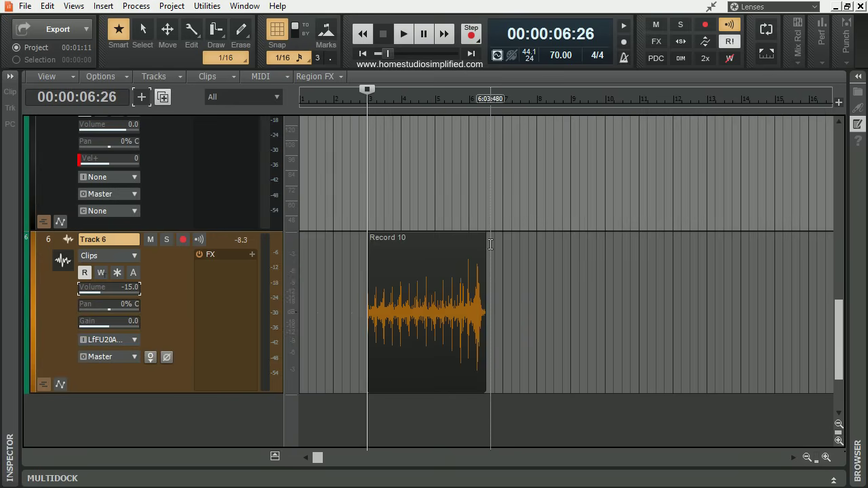
left_click(488, 99)
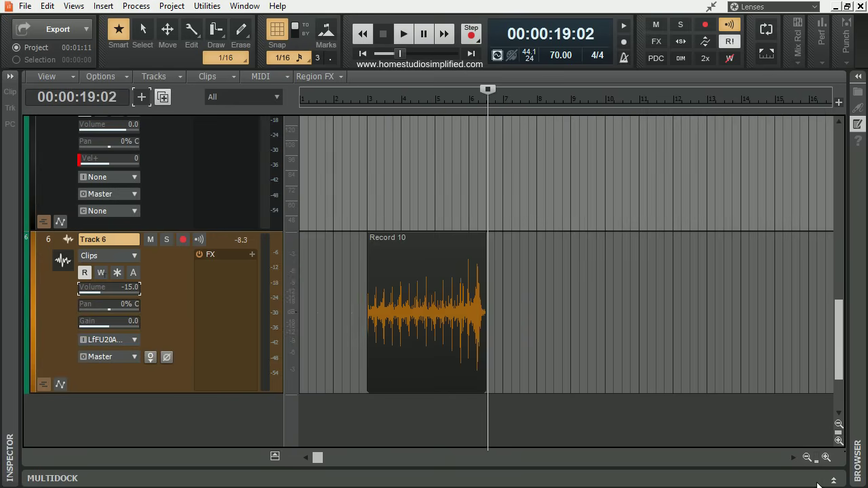
left_click(826, 457)
left_click(826, 458)
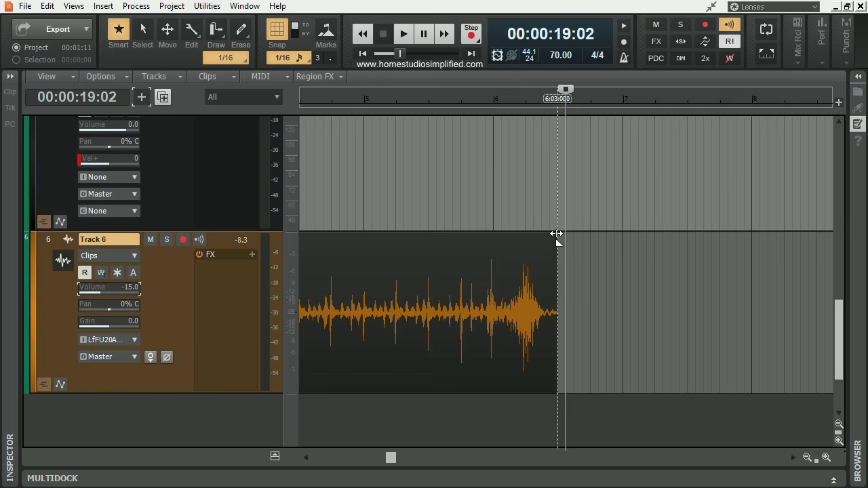
left_click_drag(555, 232, 491, 240)
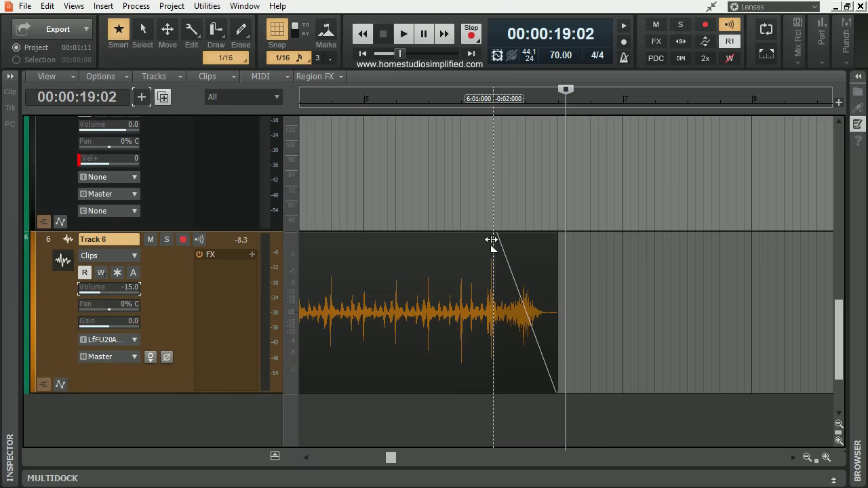
Step: Select the Track 6 clip and switch the track's edit filter to audio transients
left_click_drag(390, 460, 348, 459)
left_click(473, 272)
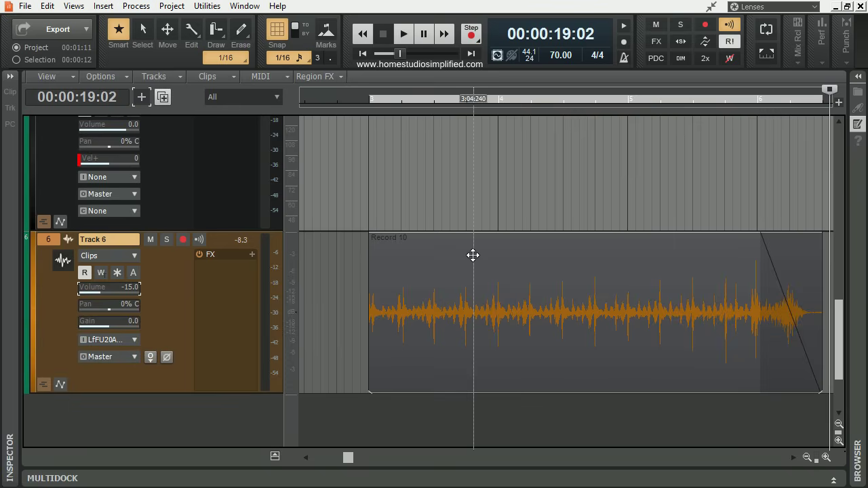
left_click(121, 255)
left_click(185, 286)
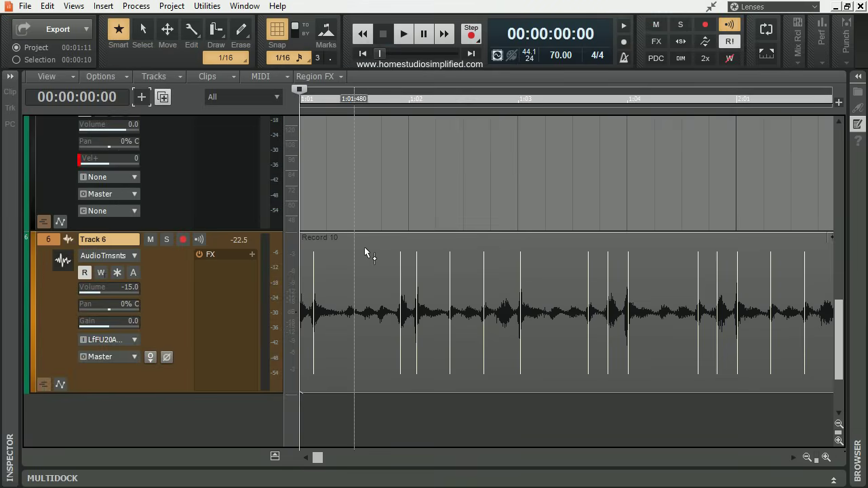
Step: Open the AudioSnap palette for the clip and set the transient filter threshold to 36%
key("a")
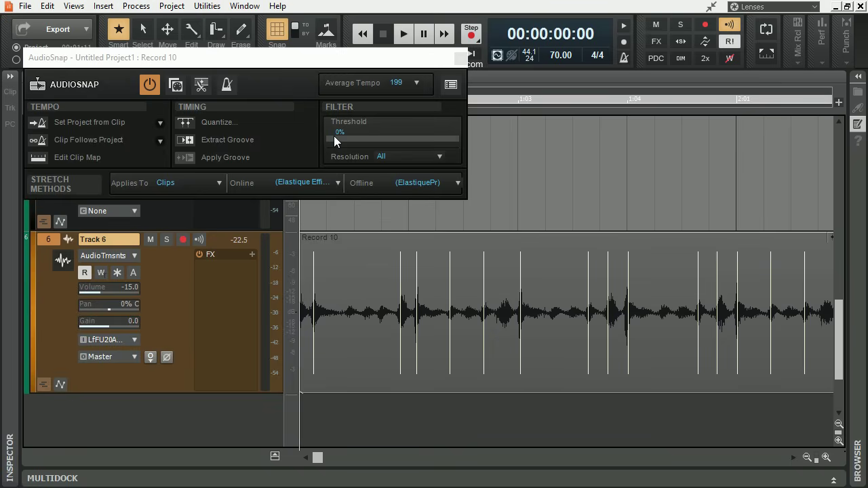
scroll(330, 140, "up", 5)
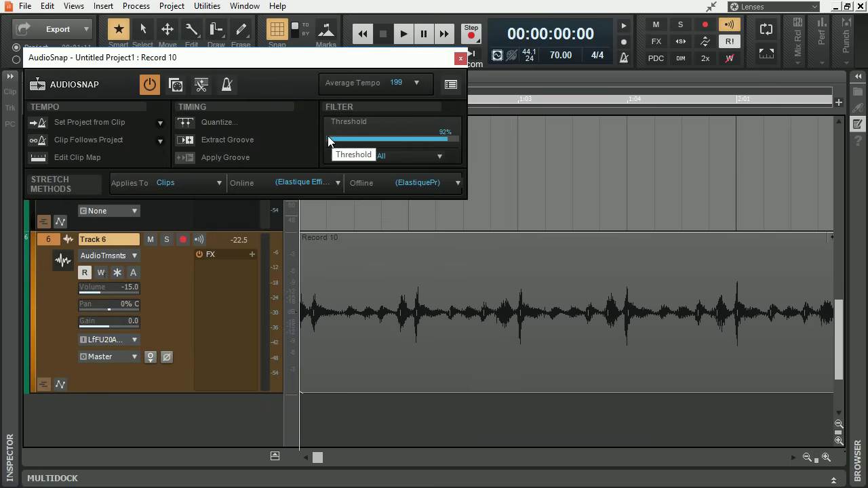
scroll(327, 139, "down", 4)
scroll(328, 139, "down", 3)
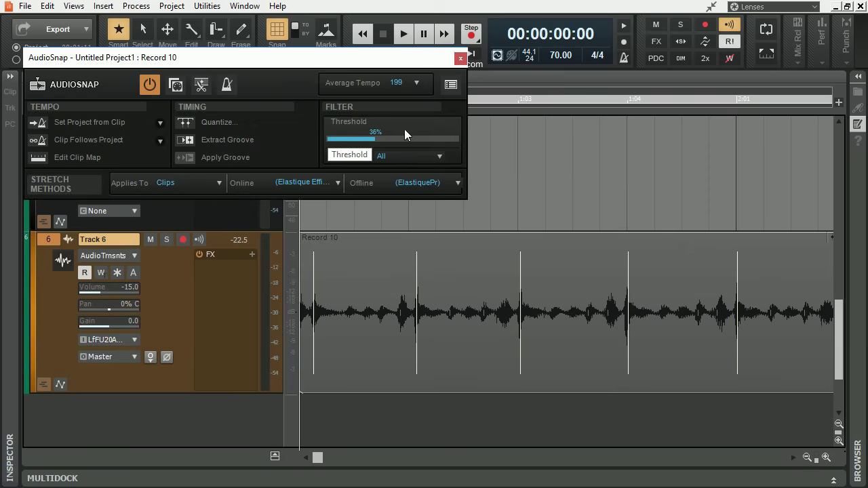
Step: Try quantizing the clip's AudioSnap beats to 1/16 at 100 percent strength and play the result
left_click(192, 129)
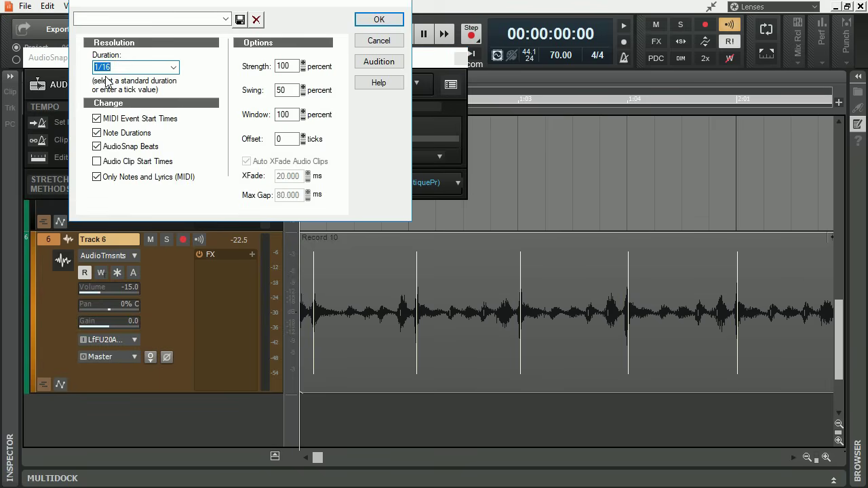
left_click(379, 20)
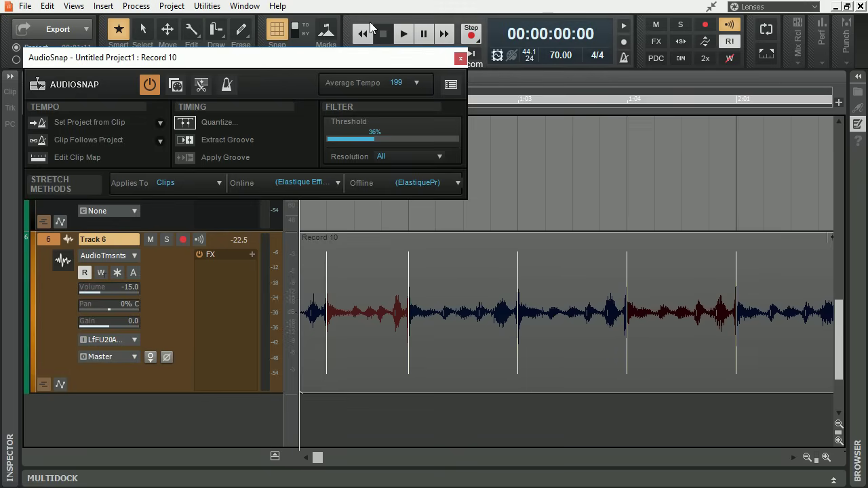
left_click(460, 60)
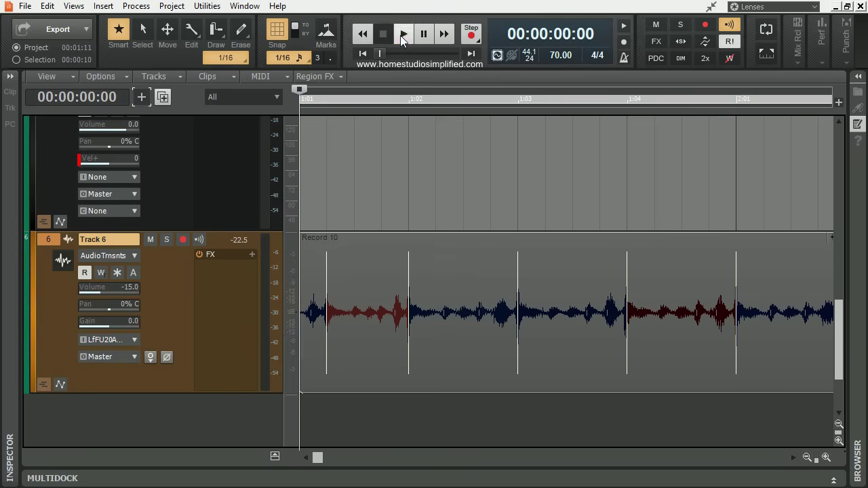
left_click(403, 34)
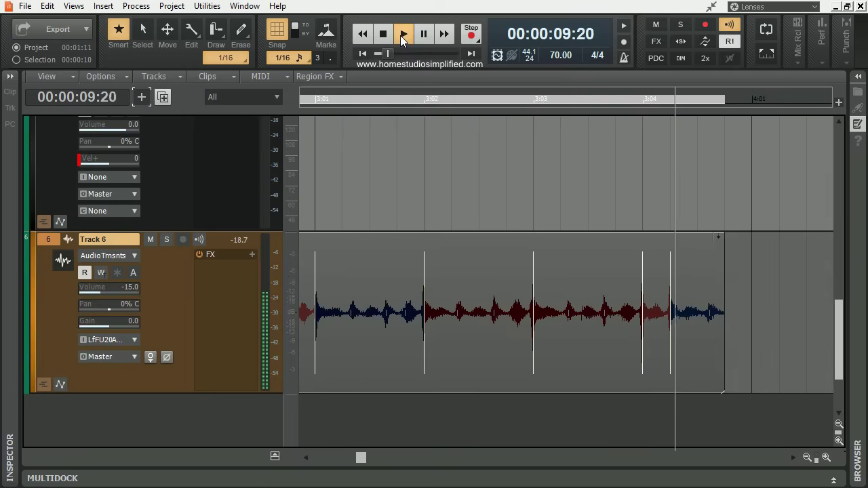
left_click(403, 34)
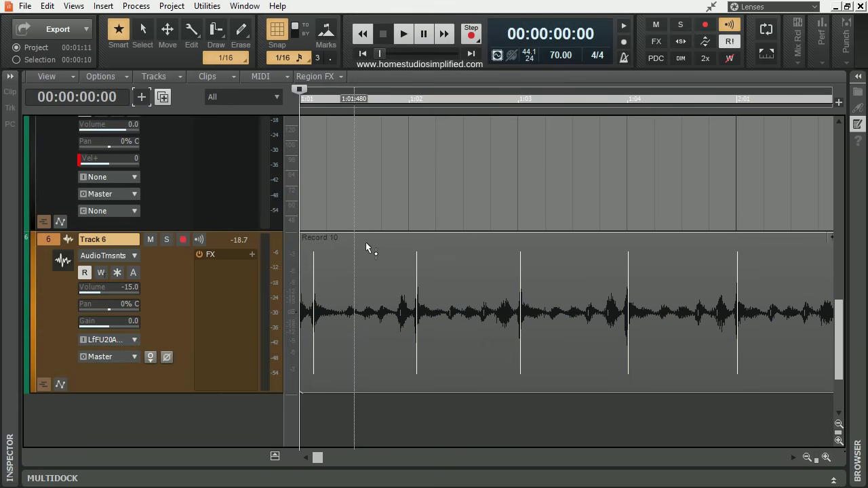
Step: Quantize the clip's AudioSnap beats to 1/16 at 50 percent strength with Note Durations off, and play the result
key("a")
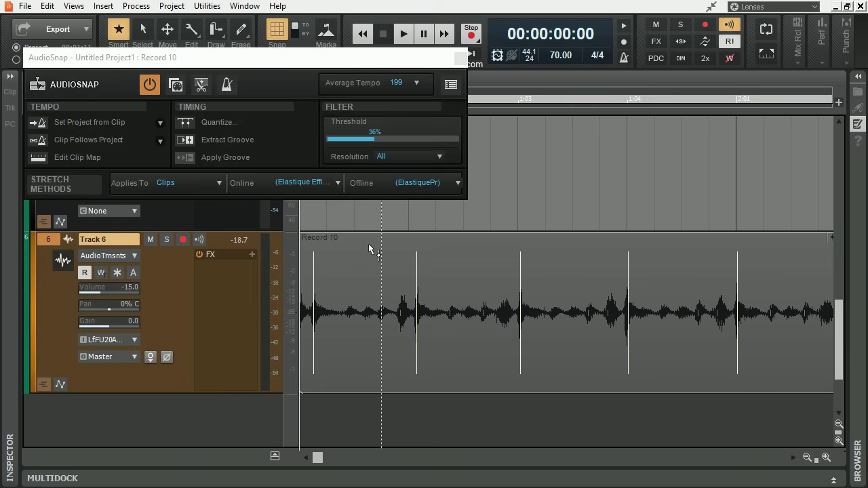
left_click(193, 121)
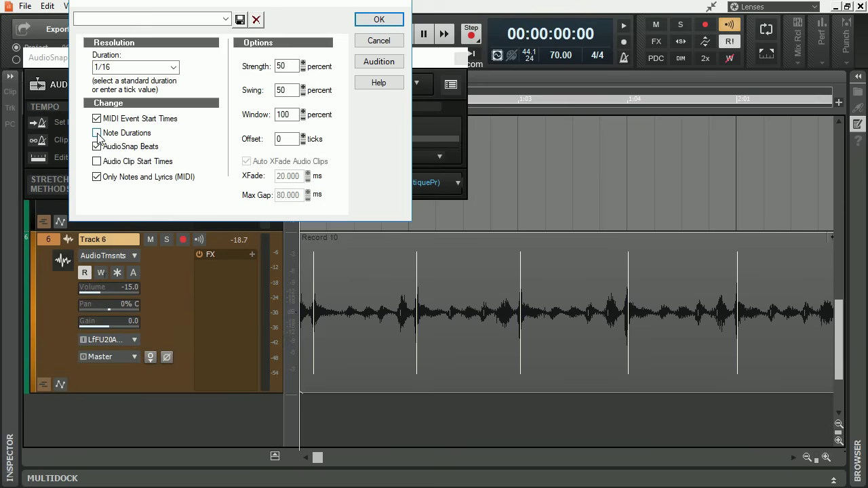
left_click(378, 22)
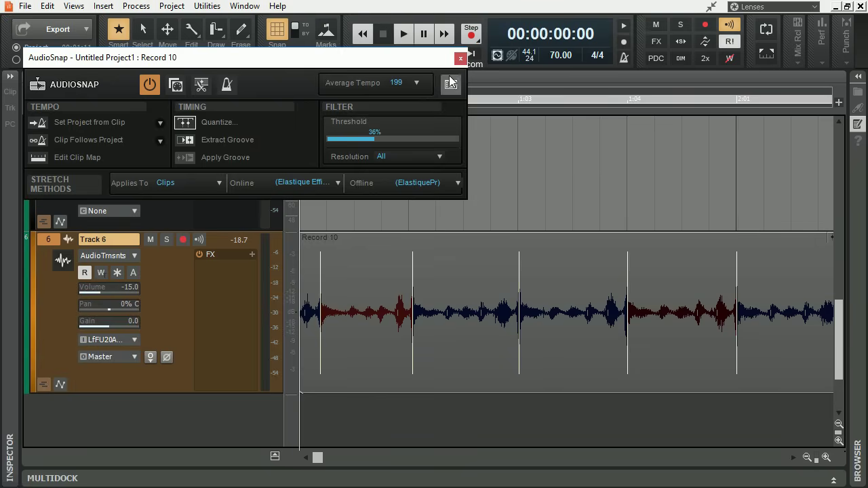
left_click(460, 59)
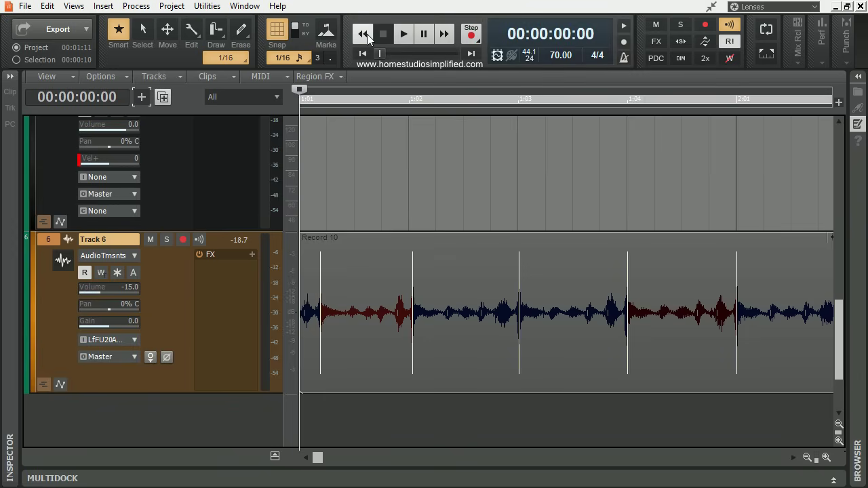
key("space")
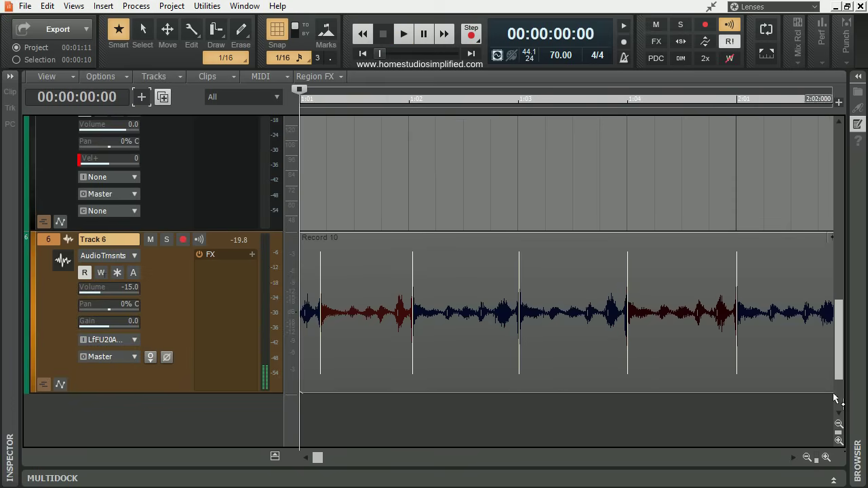
Step: Trim the end of the quantized Track 6 clip to just after 3:04
left_click(793, 457)
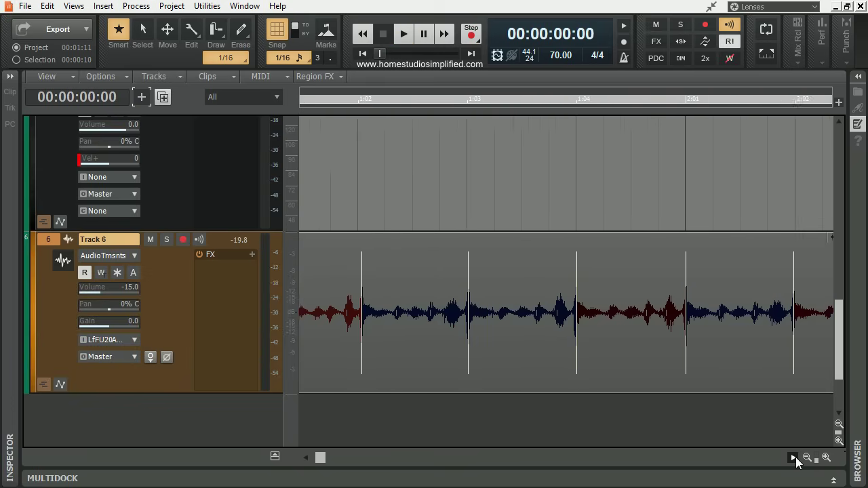
left_click(668, 460)
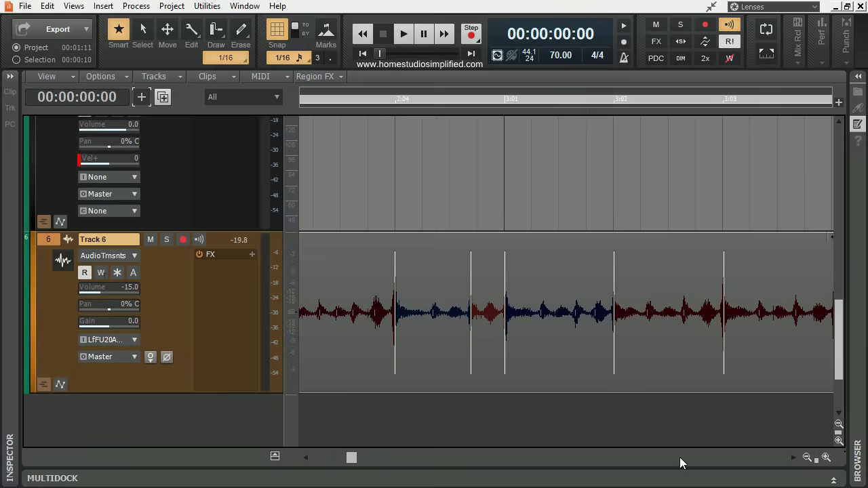
left_click(358, 458)
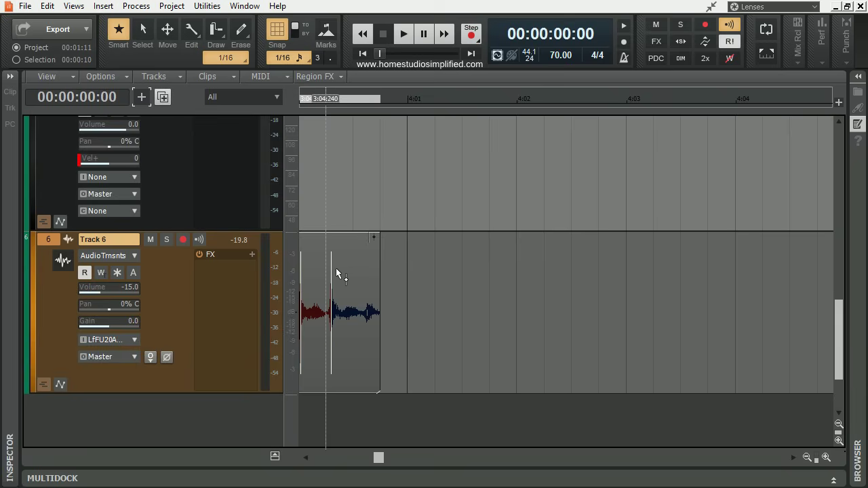
left_click(306, 458)
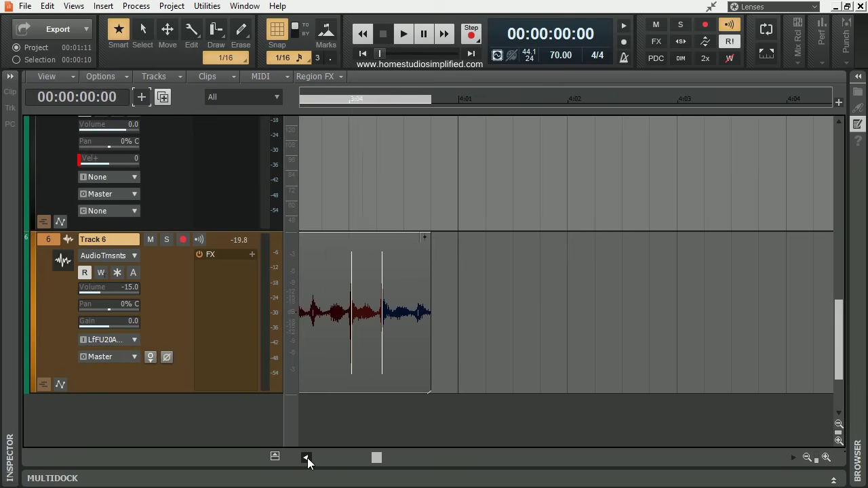
left_click_drag(307, 462, 305, 457)
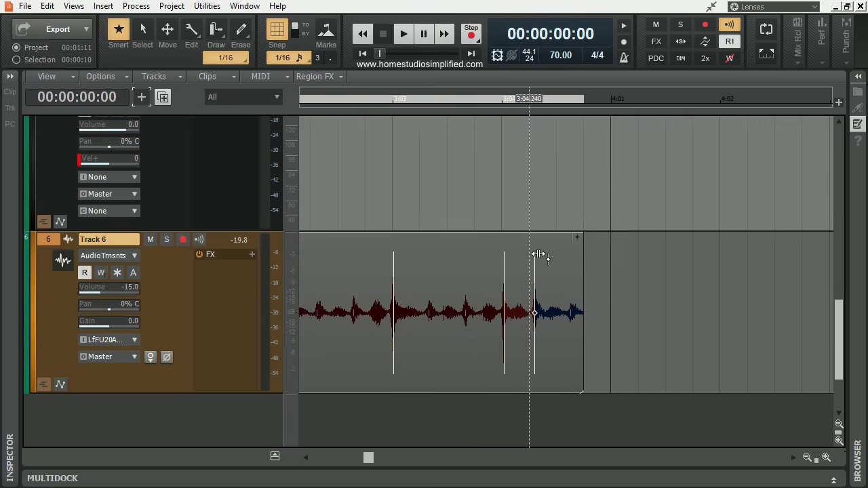
left_click_drag(589, 301, 515, 302)
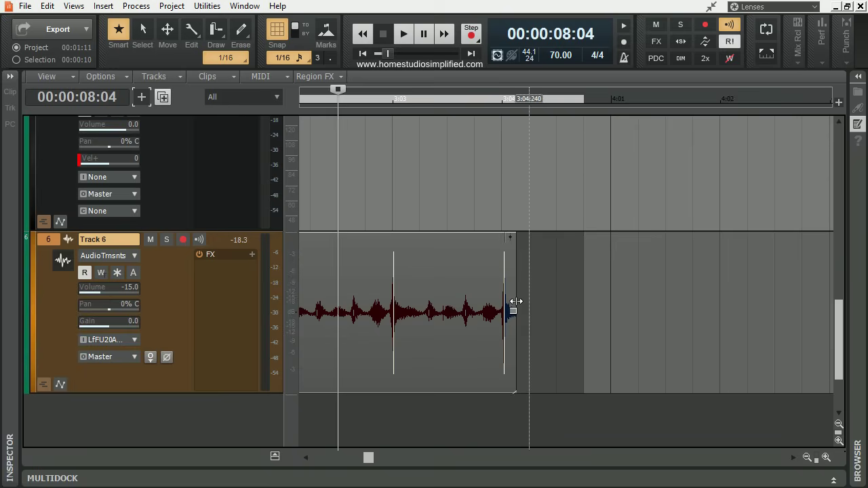
Step: Switch Track 6's edit filter from audio transients to Clips and trim the clip's end back to the start of bar 3
left_click_drag(368, 458, 313, 466)
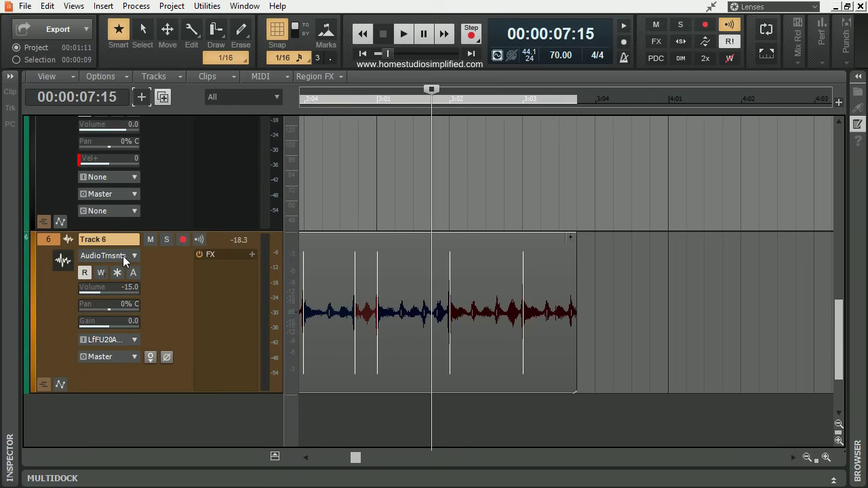
left_click(122, 256)
left_click(170, 274)
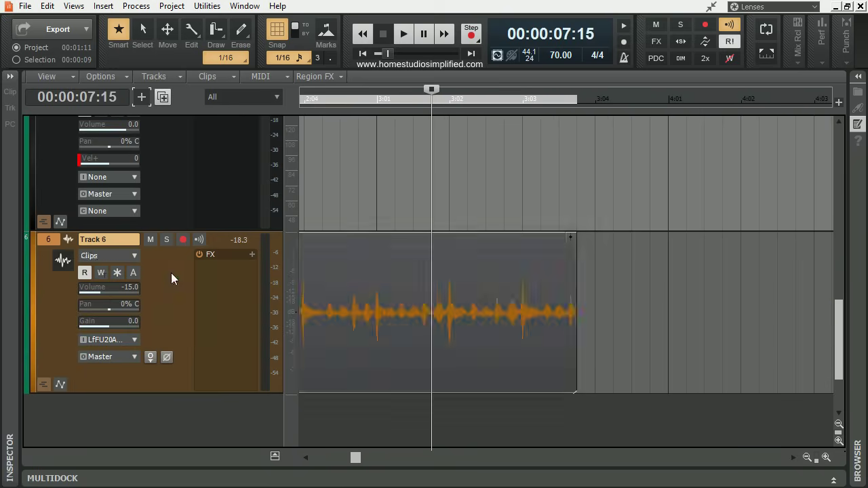
left_click_drag(572, 339, 543, 345)
left_click(594, 317)
scroll(654, 341, "down", 2)
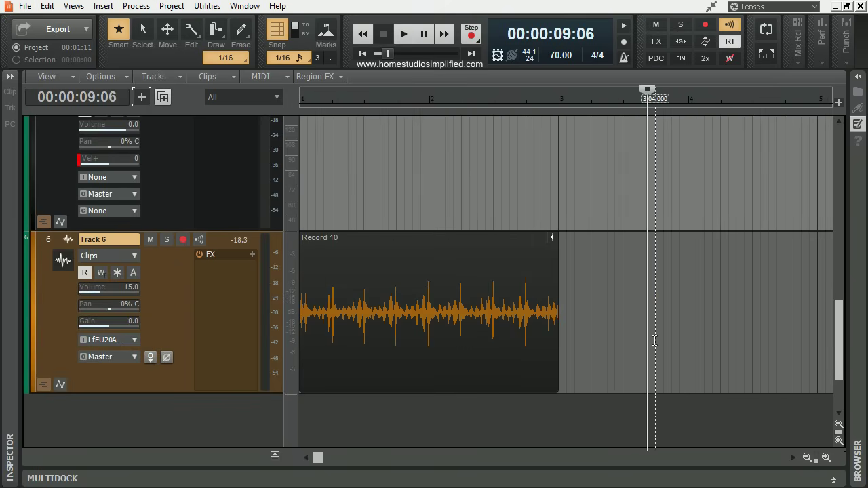
Step: Bounce the trimmed Record 10 clip on Track 6 to a clip and play it from the project start
left_click(414, 254)
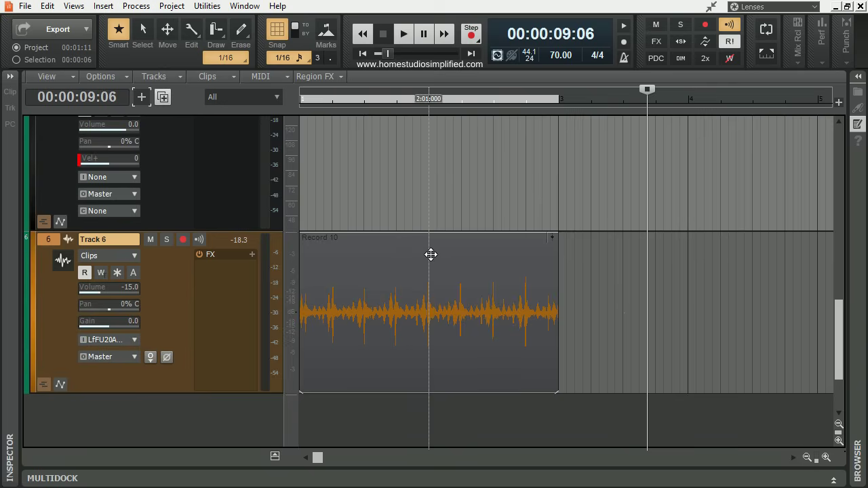
right_click(431, 254)
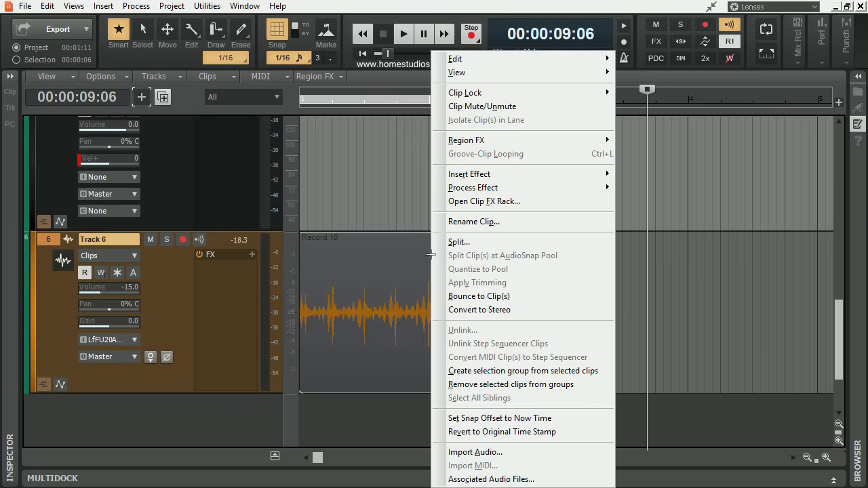
left_click(488, 297)
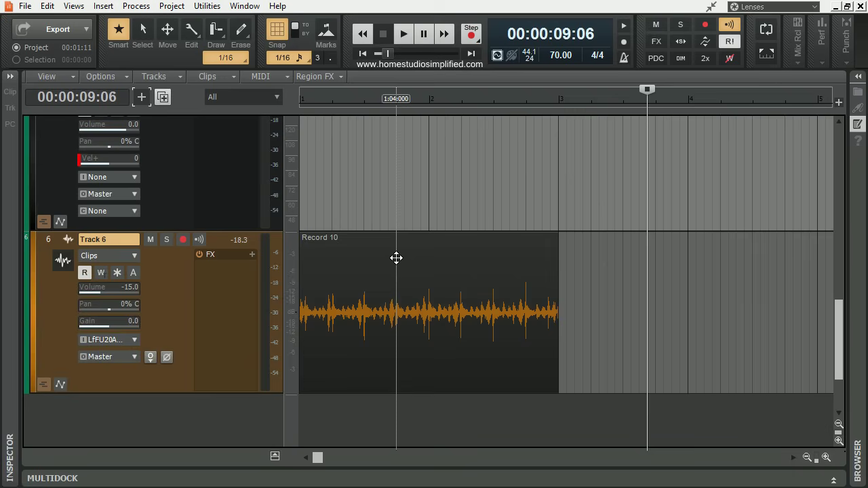
left_click(362, 52)
left_click(404, 34)
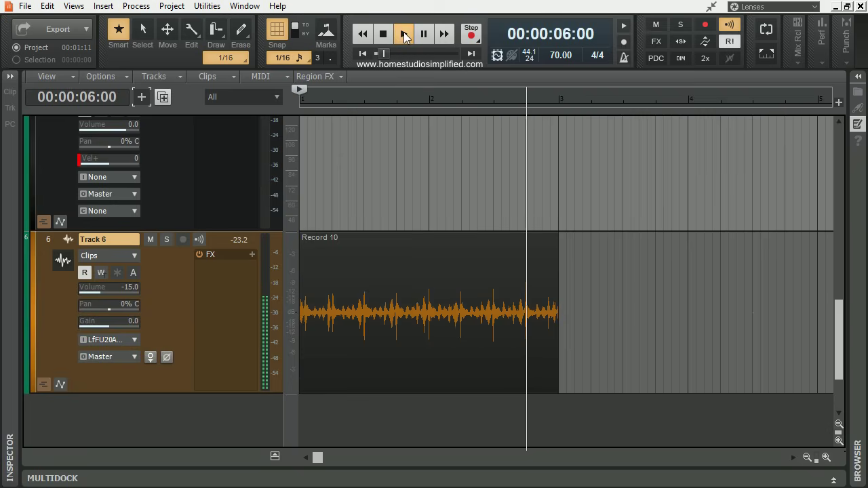
left_click(405, 35)
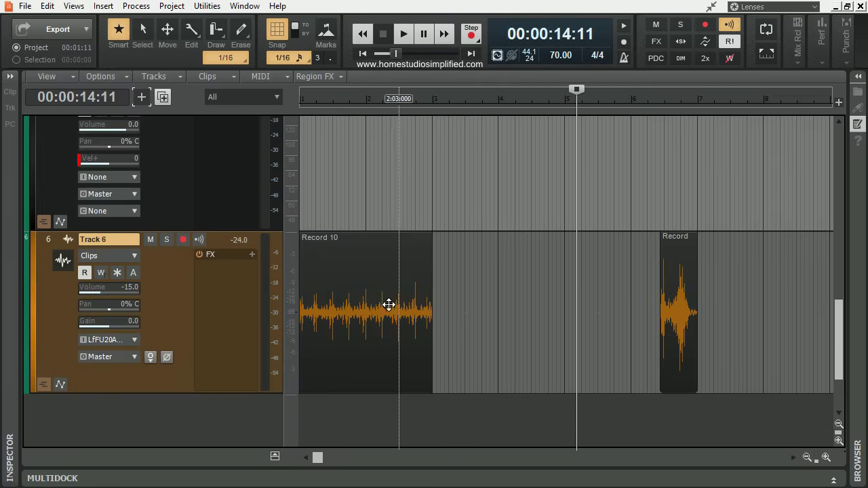
Step: Repeat the bounced clip along Track 6 up to the last clip past bar 6, with short crossfades at the bar 3 and bar 5 joins
left_click(329, 261)
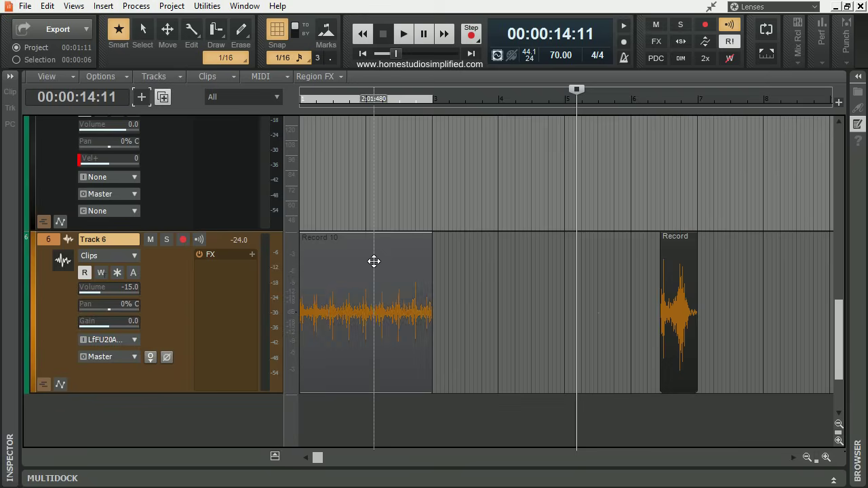
left_click_drag(319, 259, 582, 258)
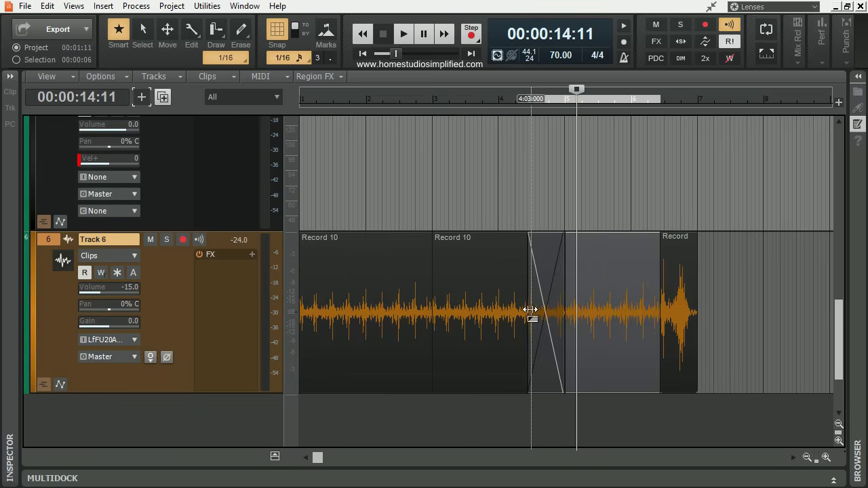
left_click_drag(530, 309, 560, 309)
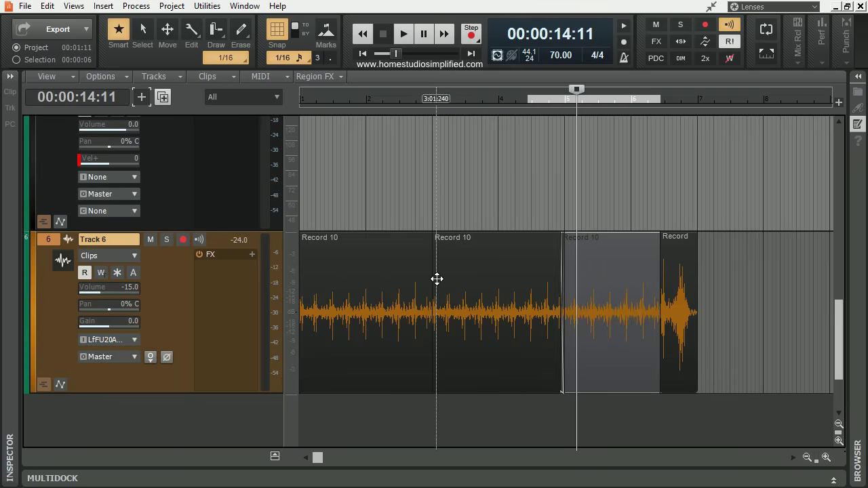
left_click_drag(434, 278, 430, 279)
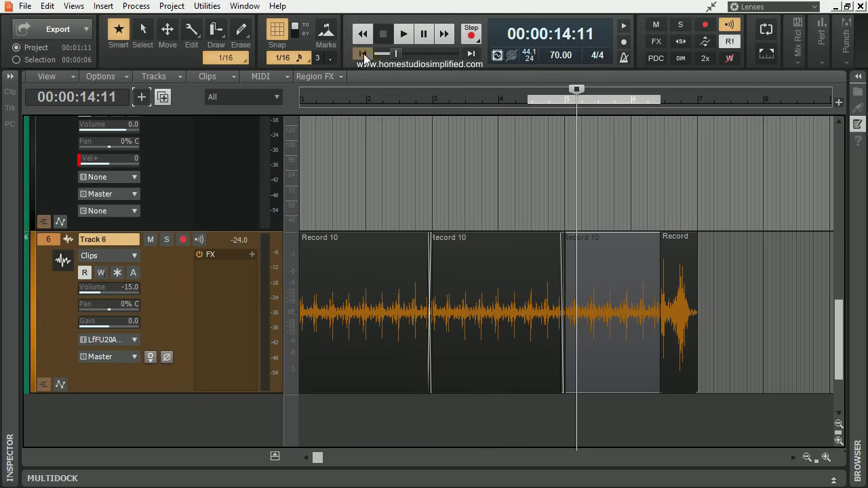
Step: Play the repeated Track 6 clips from the project start to check the joins
left_click(363, 54)
left_click(405, 33)
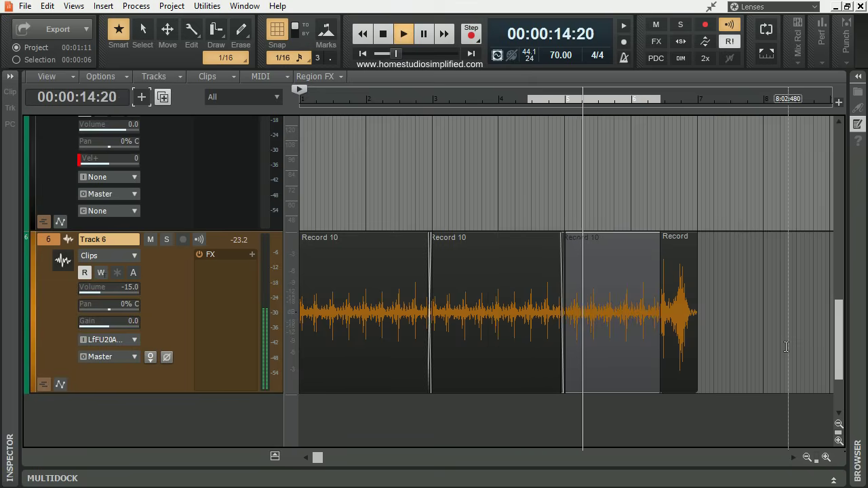
key("space")
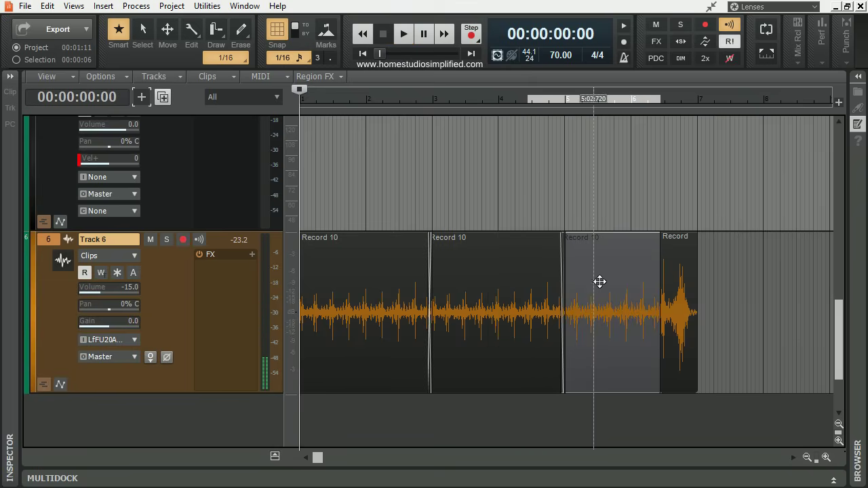
Step: Shift the third Record 10 clip slightly later to start at bar 5, and extend its start back to 4:04:480 as a crossfade
left_click(630, 279)
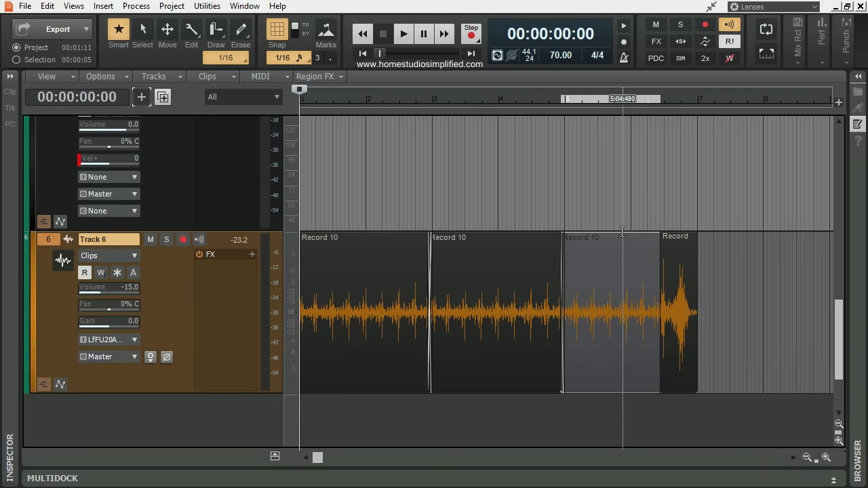
left_click(629, 102)
left_click_drag(602, 260, 606, 261)
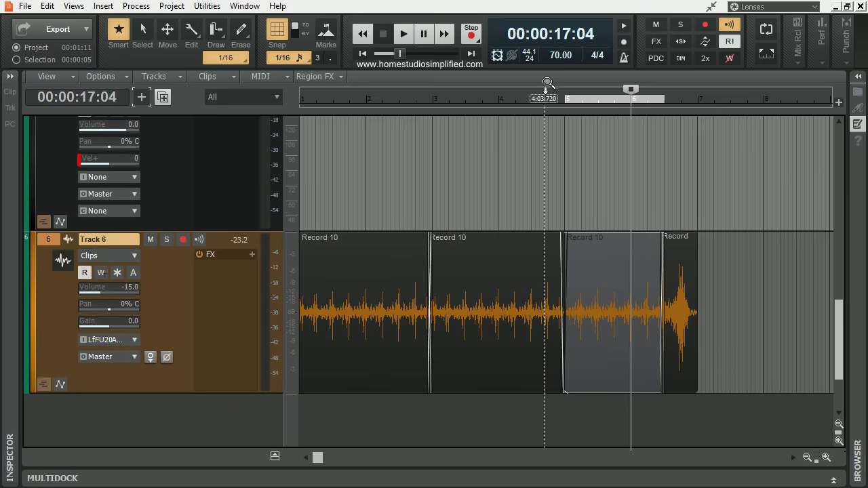
left_click(548, 105)
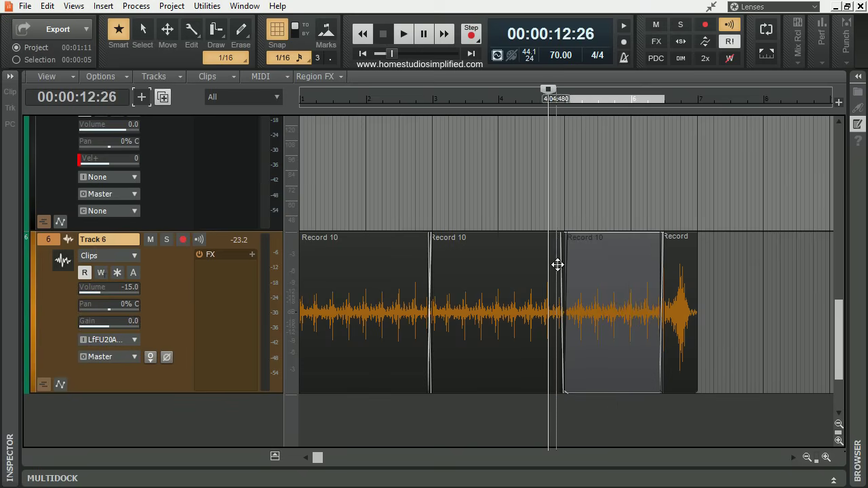
scroll(603, 369, "up", 3, "ctrl")
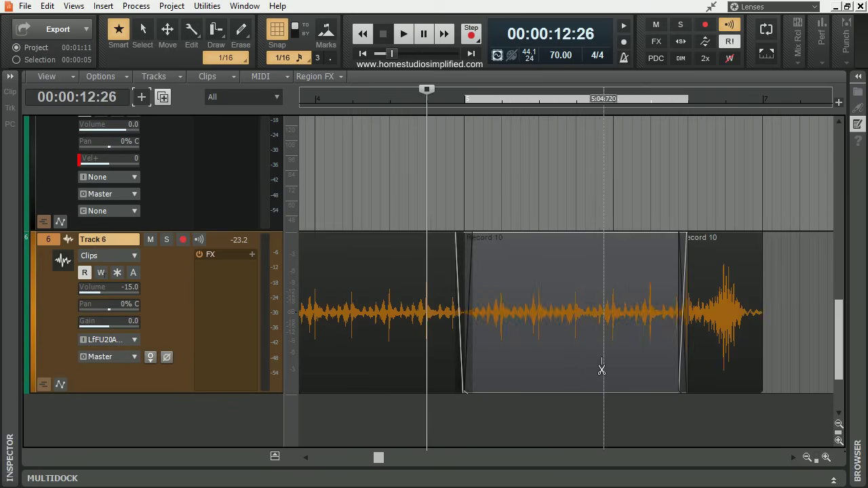
left_click(305, 457)
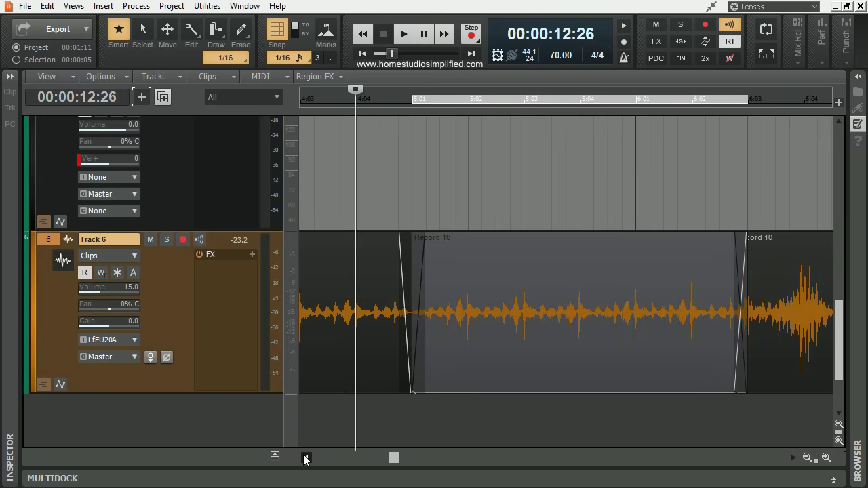
left_click(303, 459)
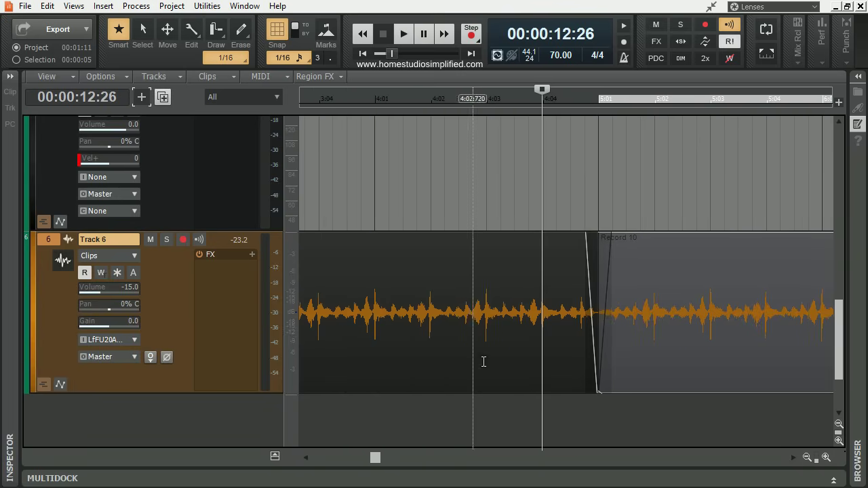
left_click_drag(599, 278, 571, 278)
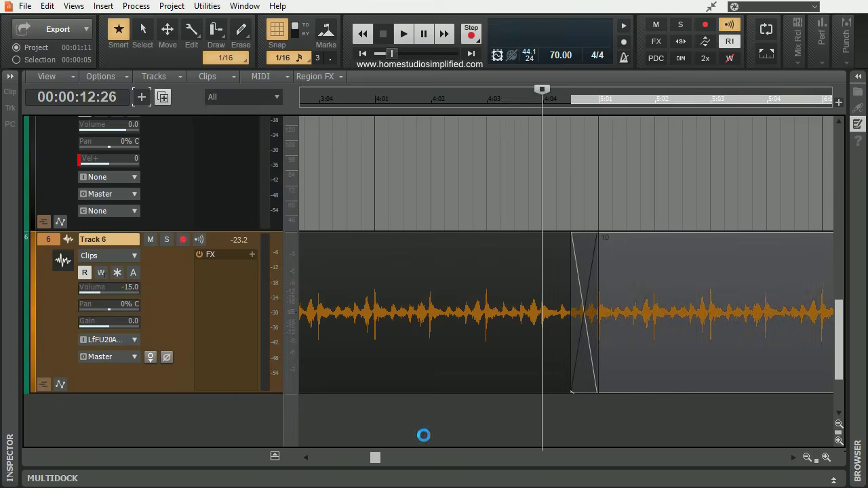
Step: Nudge the second Record 10 clip slightly earlier at the bar 3 join and play the transition from 2:03:720
left_click_drag(376, 461, 372, 461)
left_click(305, 459)
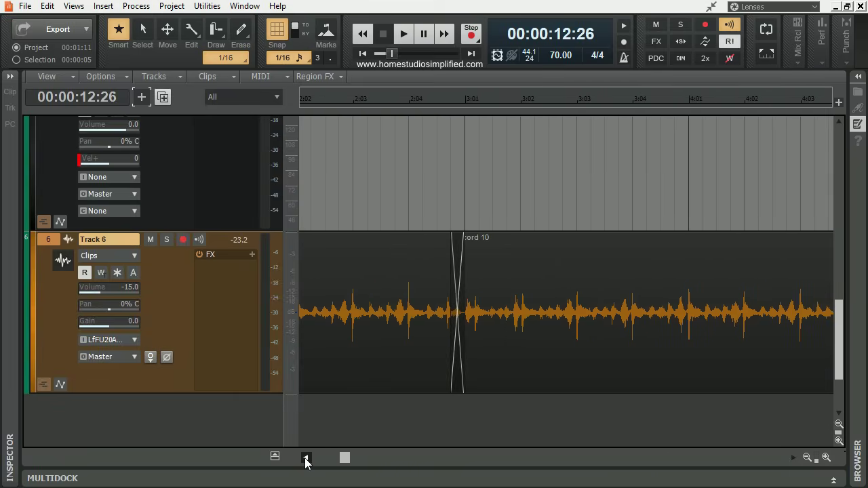
left_click(524, 253)
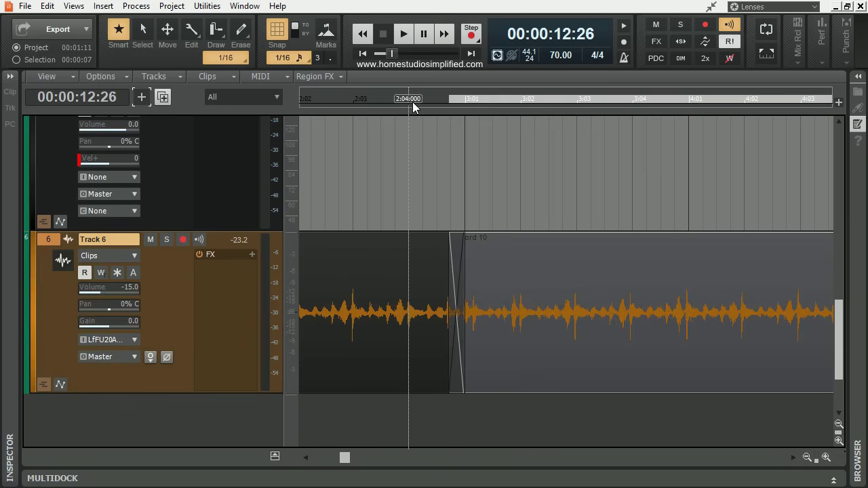
left_click(402, 102)
key("space")
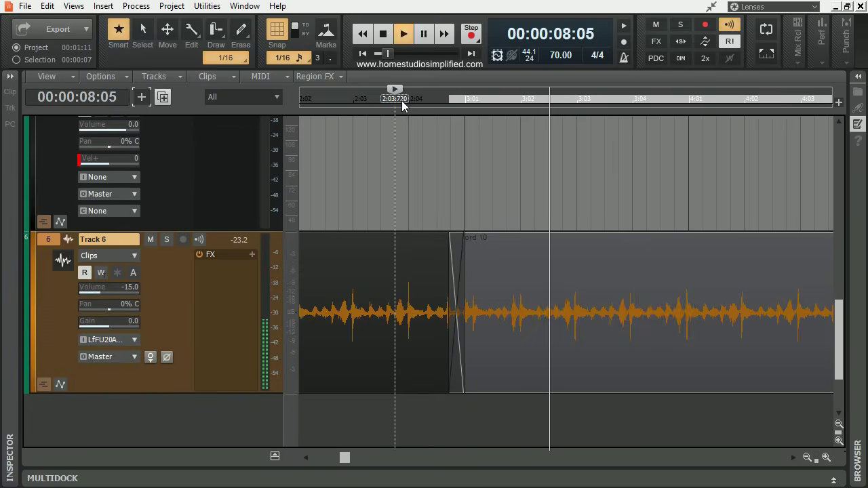
key("space")
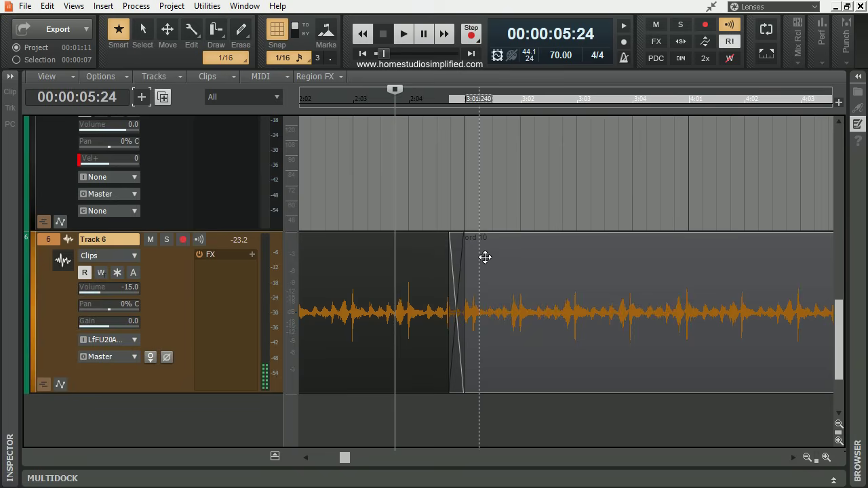
Step: Shift the bar 3 crossfade back to between 2:04:480 and 2:04:720, and nudge the second Record 10 clip earlier four times
left_click(434, 257)
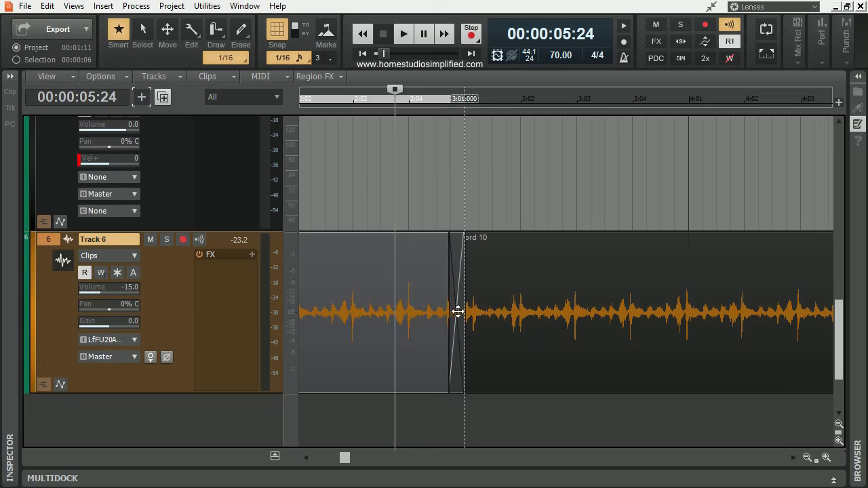
left_click_drag(451, 308, 442, 290)
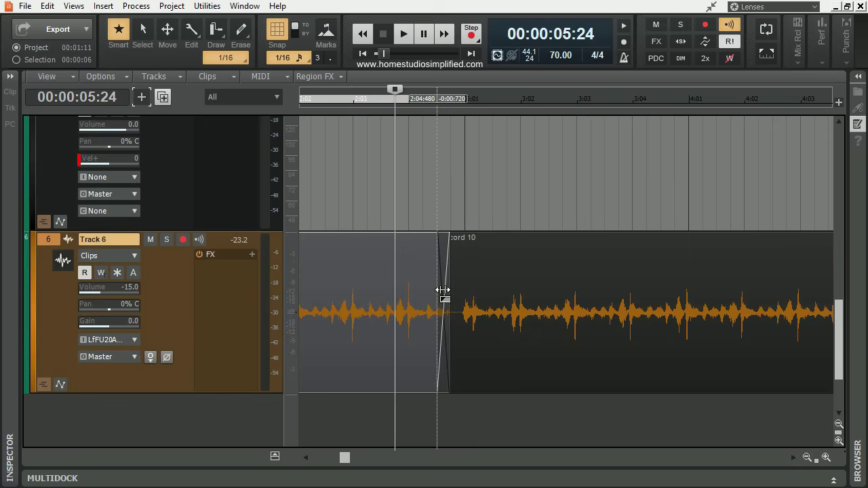
left_click(468, 240)
key("KP_1")
key("KP_1")
key("KP_1")
key("KP_1")
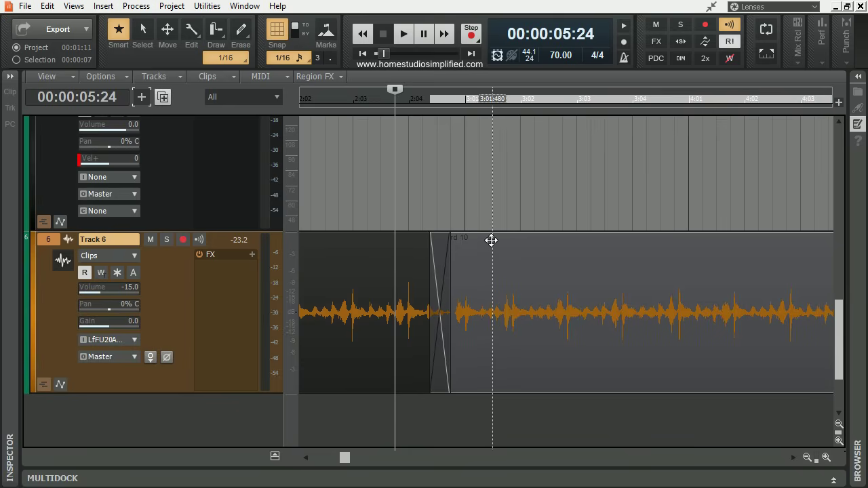
Step: Extend the first Record 10 clip's end to 3:01 to lengthen the crossfade, and play the transition
left_click(415, 271)
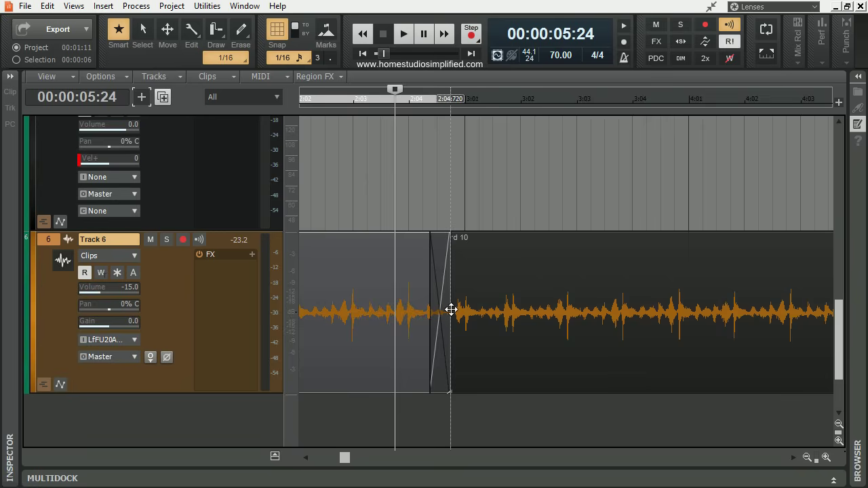
left_click_drag(448, 308, 465, 307)
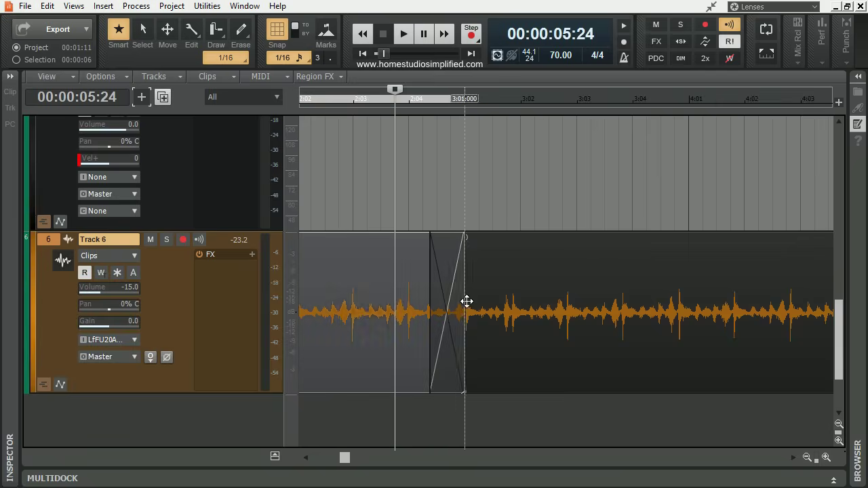
key("space")
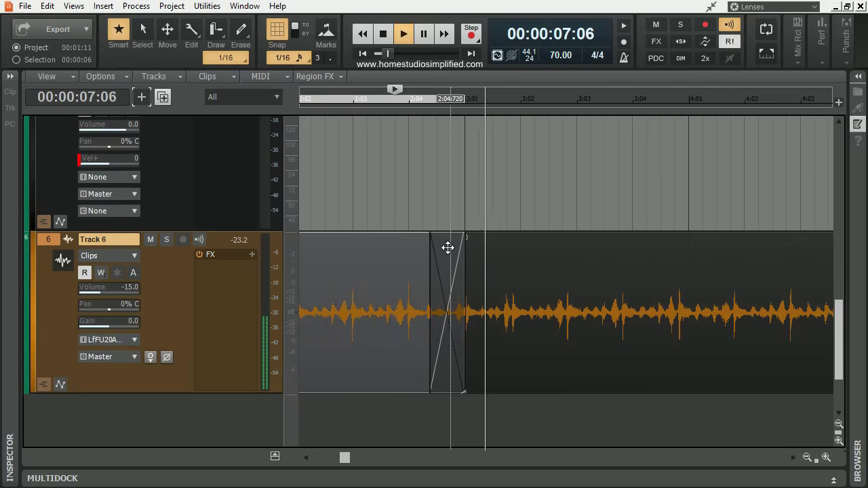
key("space")
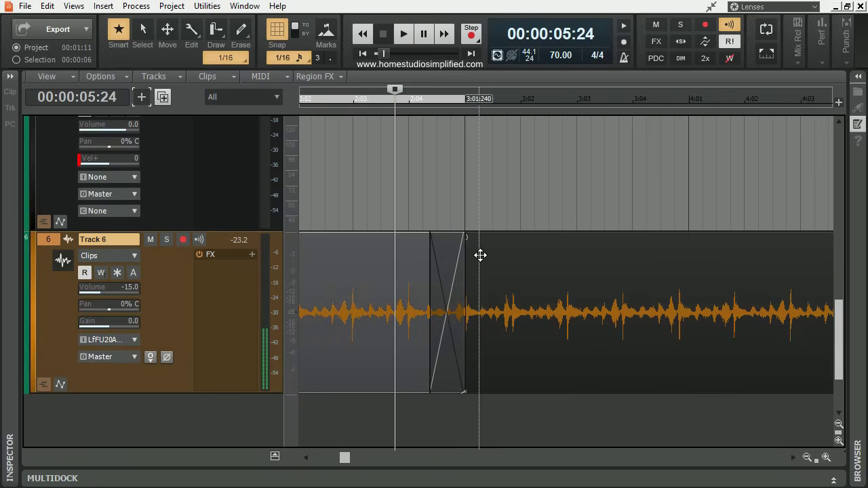
Step: Nudge the second Record 10 clip later three times at the bar 3 join
left_click(577, 243)
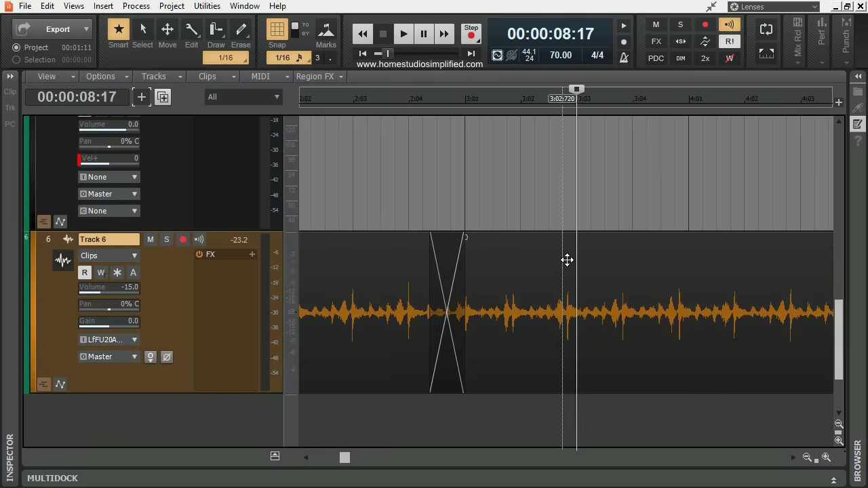
left_click(567, 259)
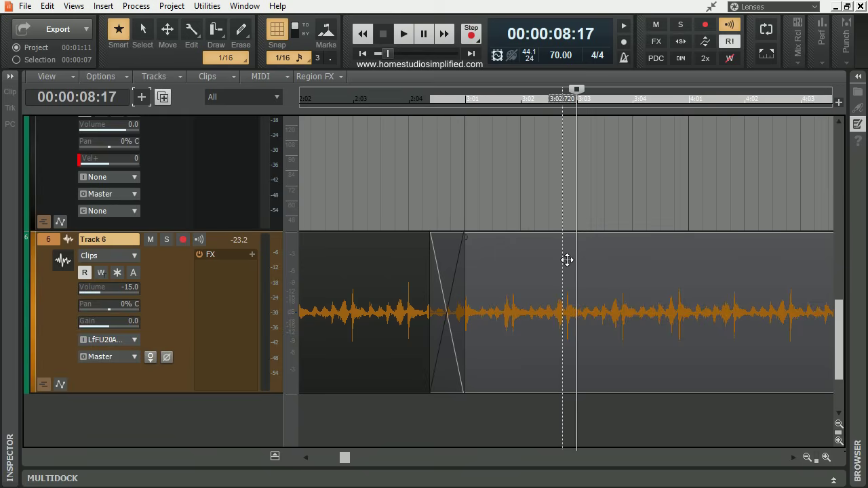
key("KP_6")
key("KP_6")
key("KP_6")
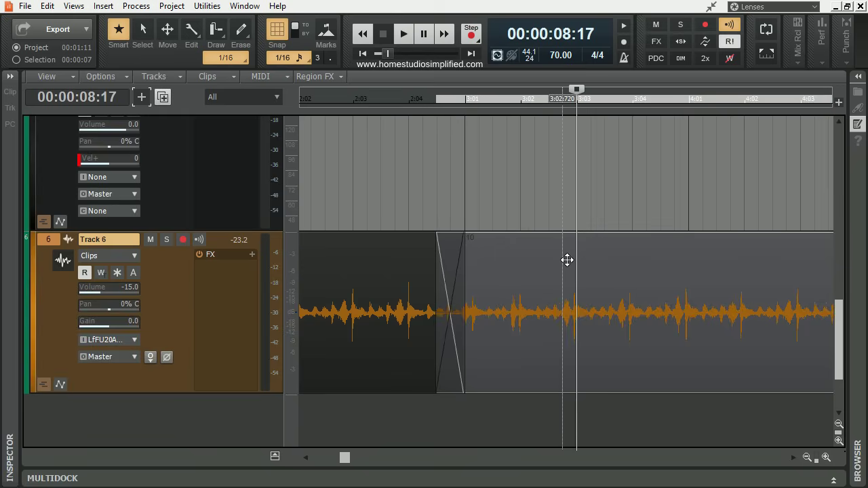
Step: Play the bar 3 transition between the first two Record 10 clips from 2:03:480
left_click(379, 102)
key("space")
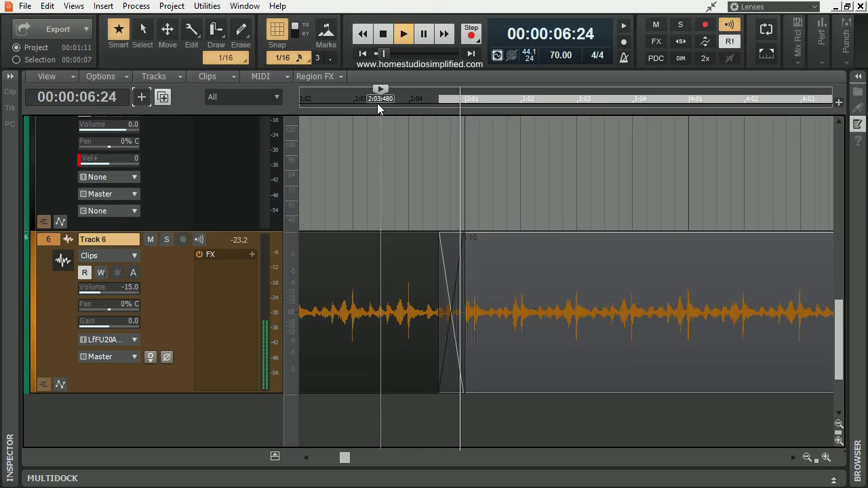
key("space")
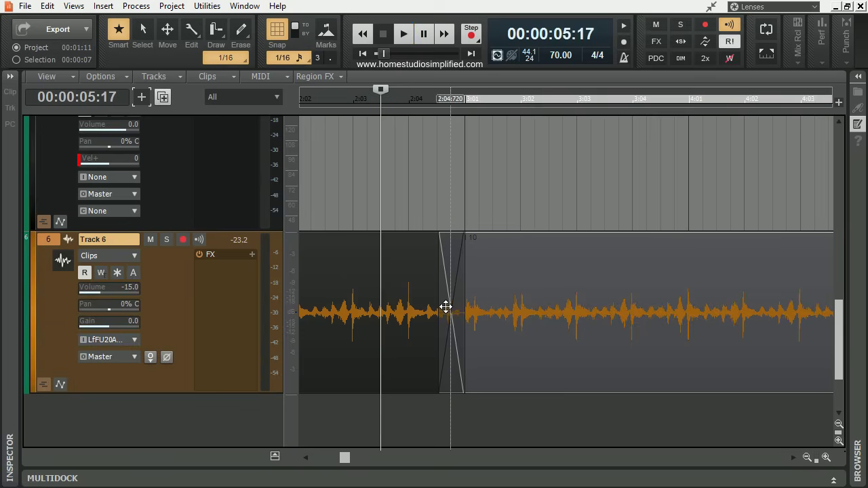
Step: Trim the second Record 10 clip's start to 3:01:480 and move the clip earlier to begin at 3:01
left_click_drag(446, 306, 491, 313)
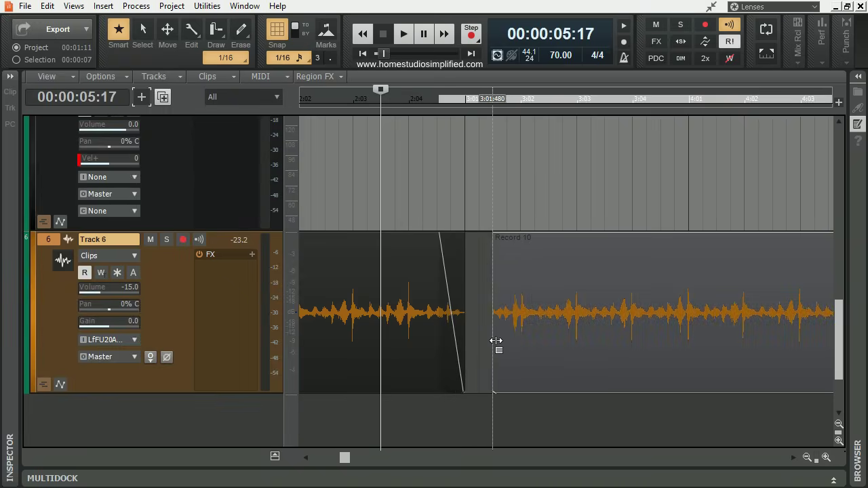
scroll(516, 343, "left", 1)
left_click_drag(516, 343, 535, 322)
left_click_drag(556, 280, 512, 258)
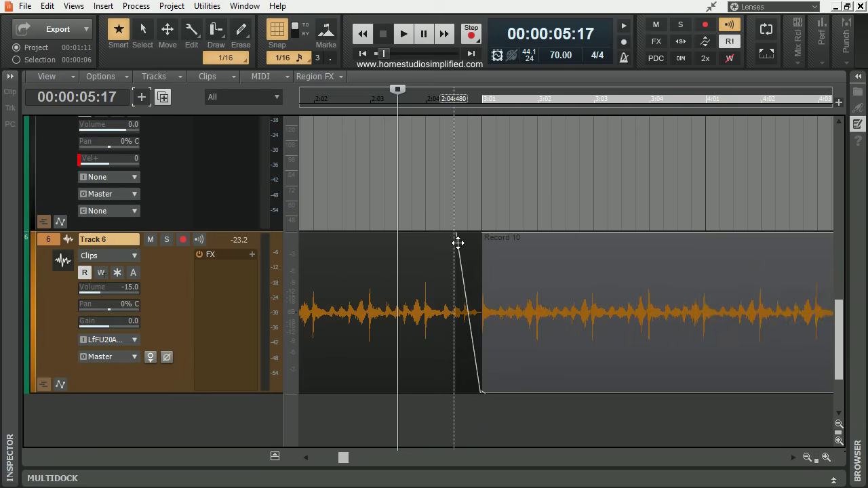
Step: Remove the first Record 10 clip's fade-out, extend its end to 3:01:240 for a short crossfade, and play the join
left_click_drag(455, 236, 483, 246)
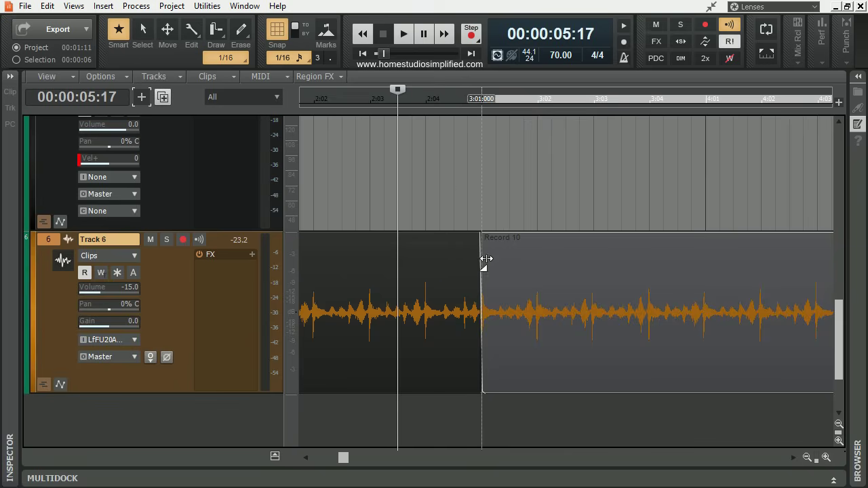
left_click_drag(487, 345, 497, 346)
key("space")
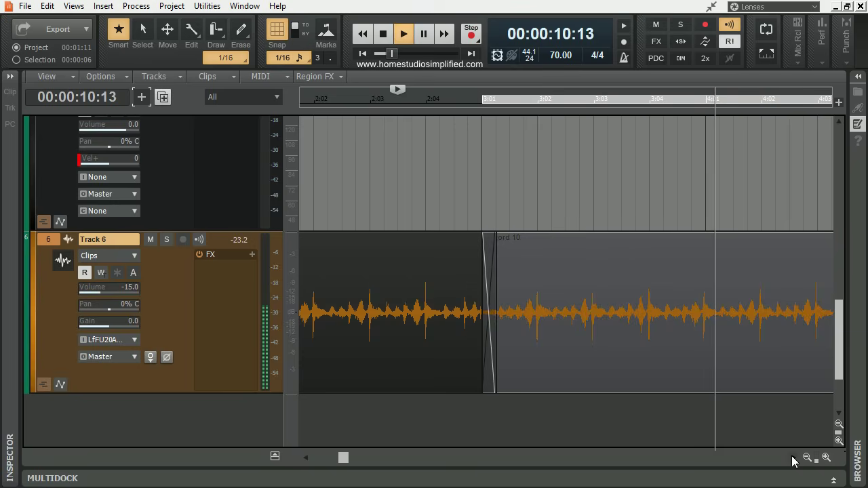
Step: Move the third Record 10 clip earlier to start at 4:03:480, crossfading with the end of the second clip
left_click(793, 457)
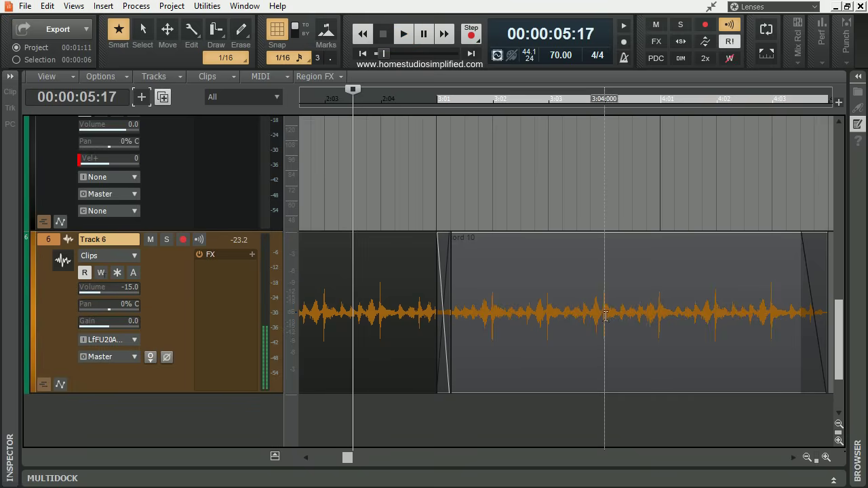
left_click(792, 458)
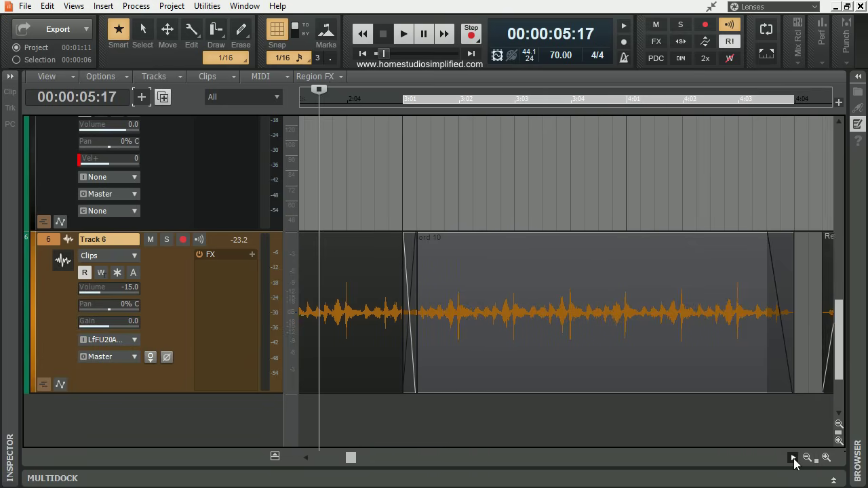
left_click(792, 458)
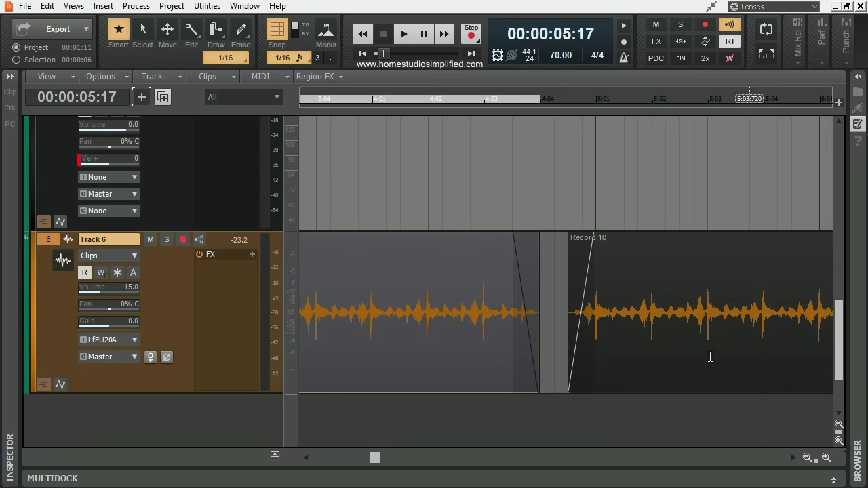
left_click_drag(573, 327, 513, 327)
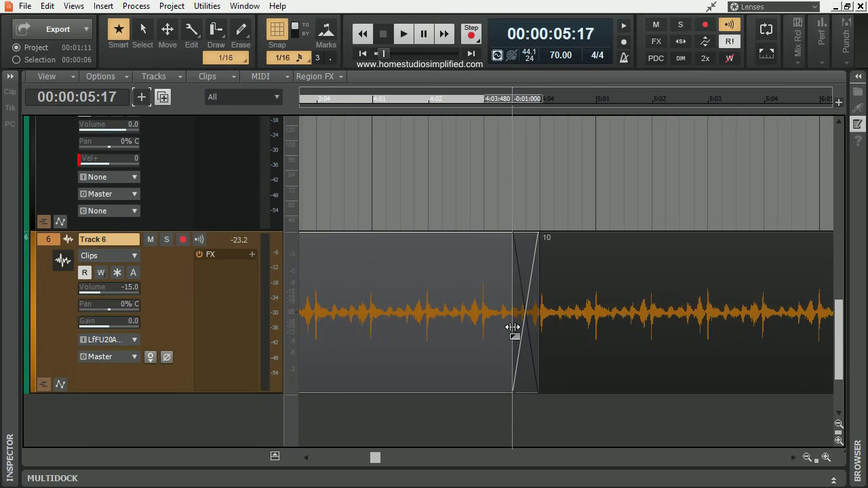
Step: Play from 4:02 through the end of the last Record 10 clip to check the remaining transitions
left_click(429, 100)
key("space")
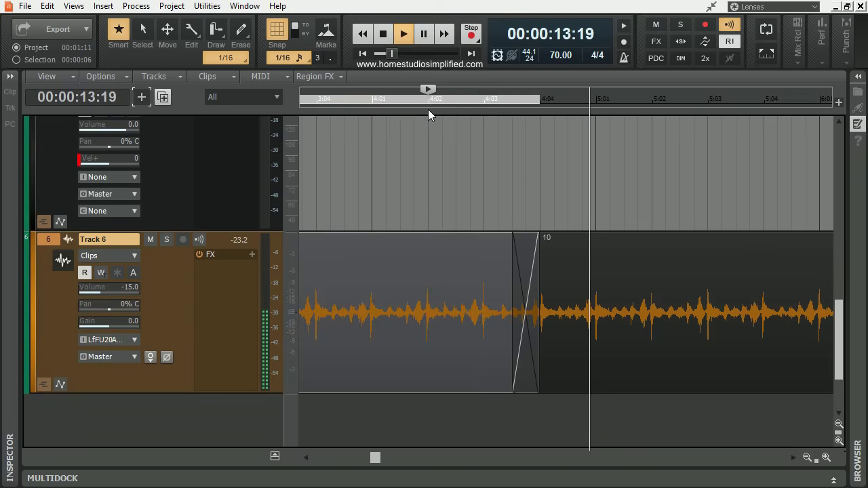
left_click(807, 458)
left_click(807, 458)
left_click(807, 458)
left_click(807, 458)
left_click(807, 457)
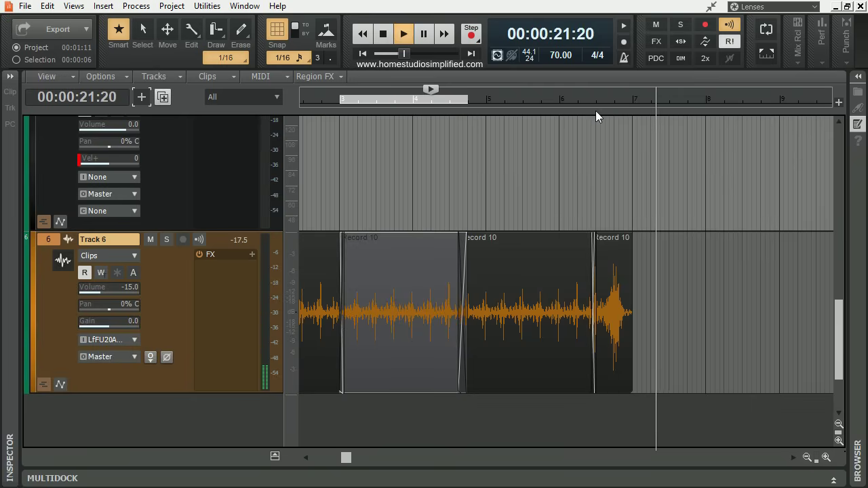
key("space")
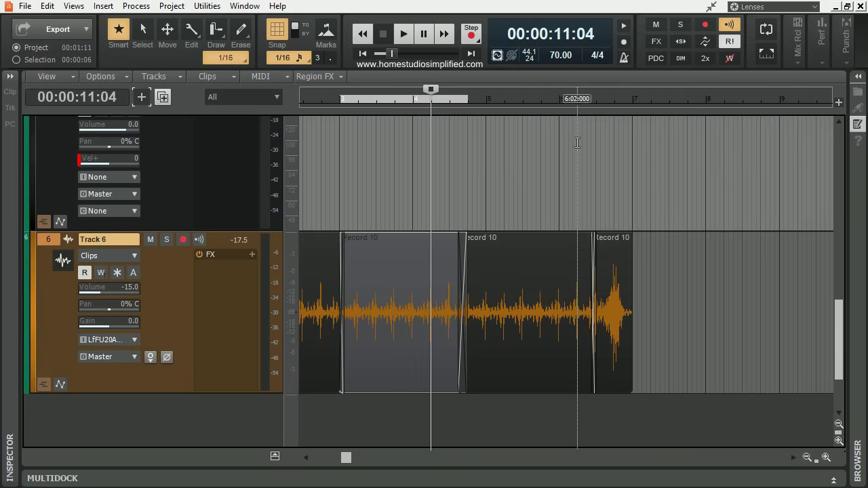
Step: Return to the project start and bounce all Record 10 clips on Track 6 into a single clip
left_click(363, 52)
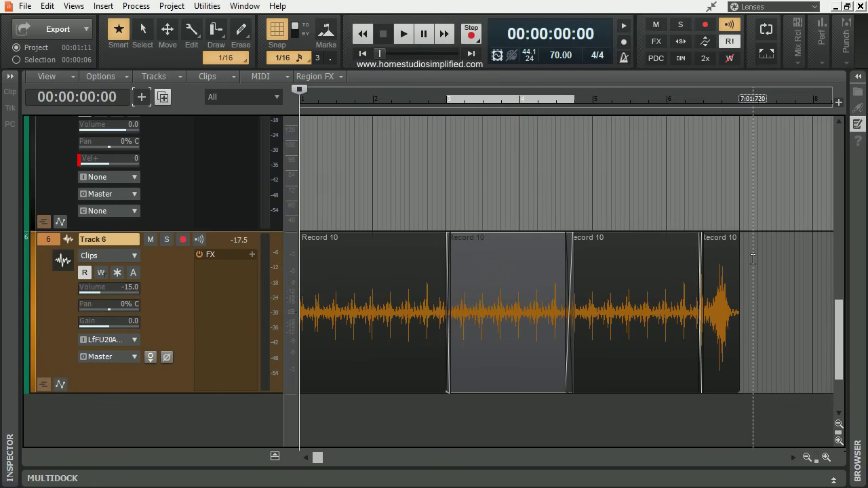
key("ctrl+a")
right_click(397, 252)
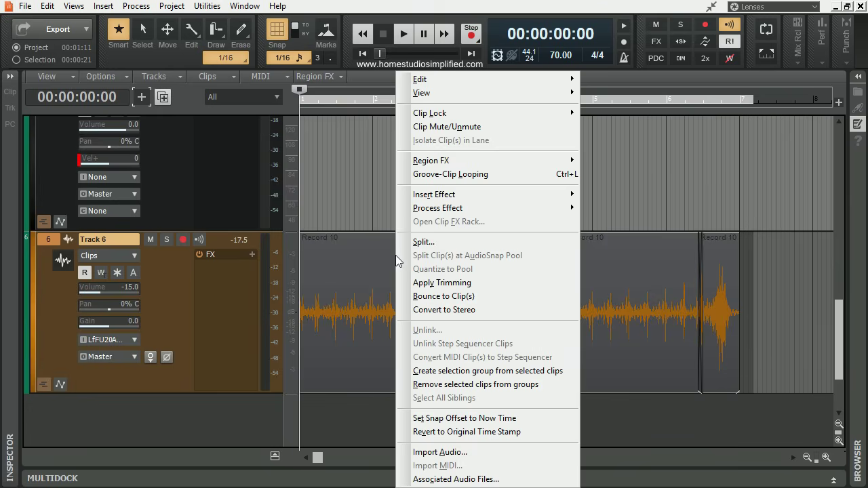
left_click(434, 300)
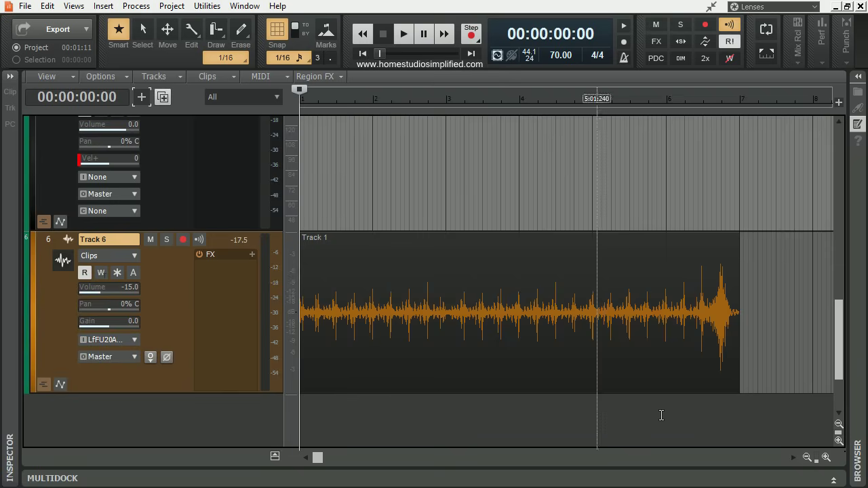
Step: Copy the bounced clip on Track 6 to start at bar 7 and play across the join from 6:04
left_click(811, 457)
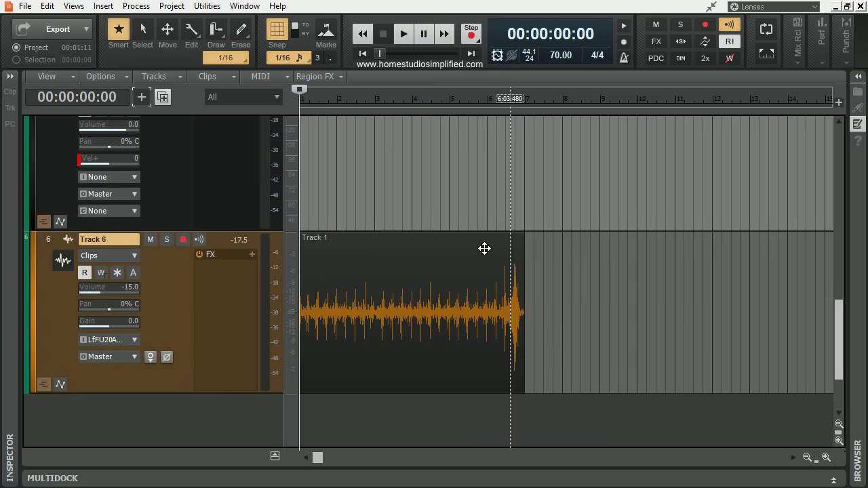
left_click_drag(321, 248, 545, 268)
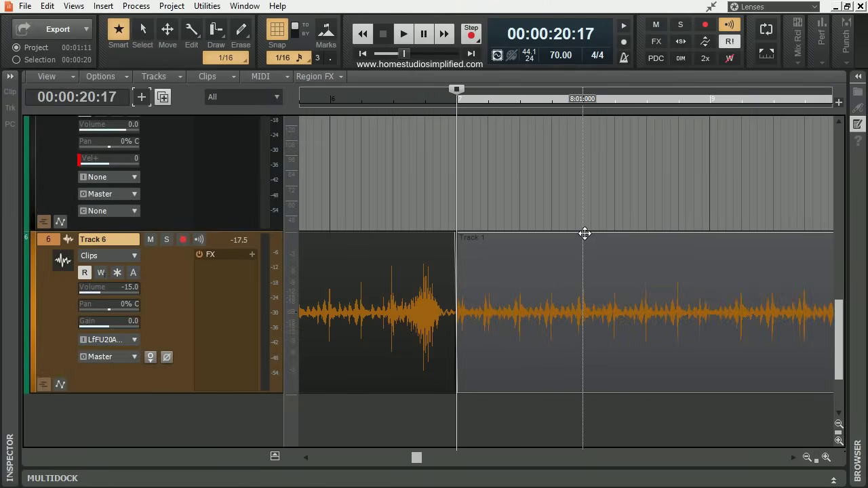
left_click(426, 99)
key("space")
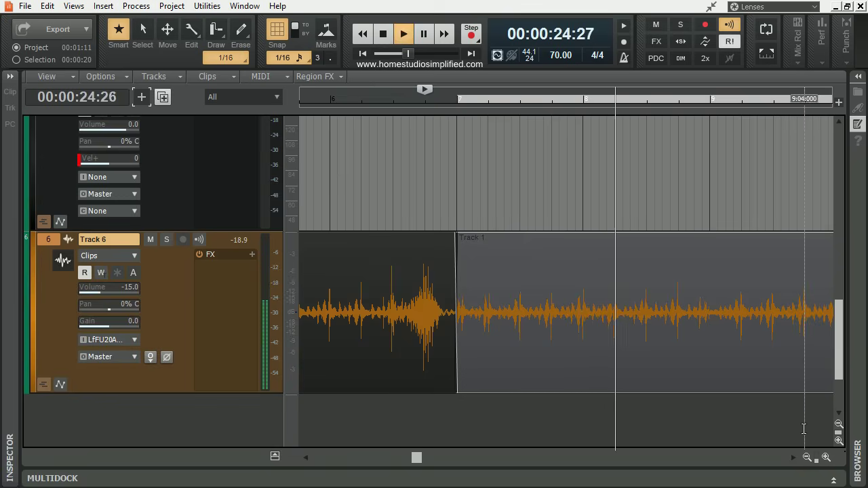
left_click(807, 458)
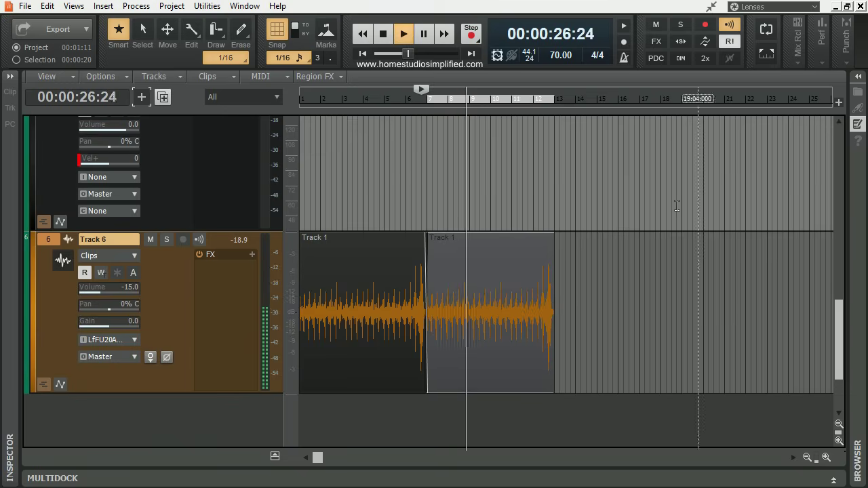
scroll(543, 198, "up", 6)
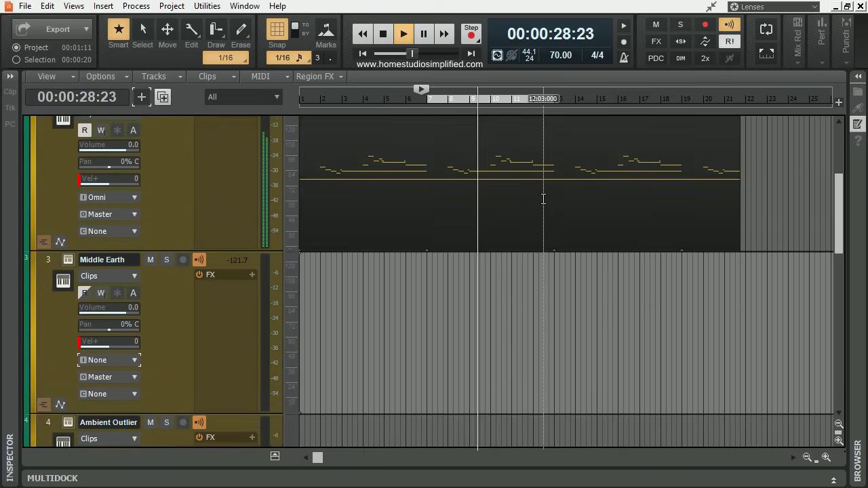
scroll(544, 198, "down", 8)
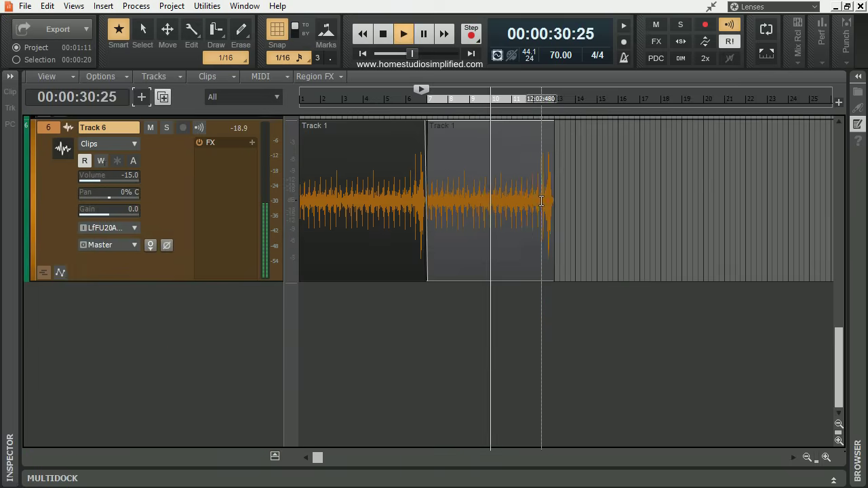
scroll(541, 201, "up", 3)
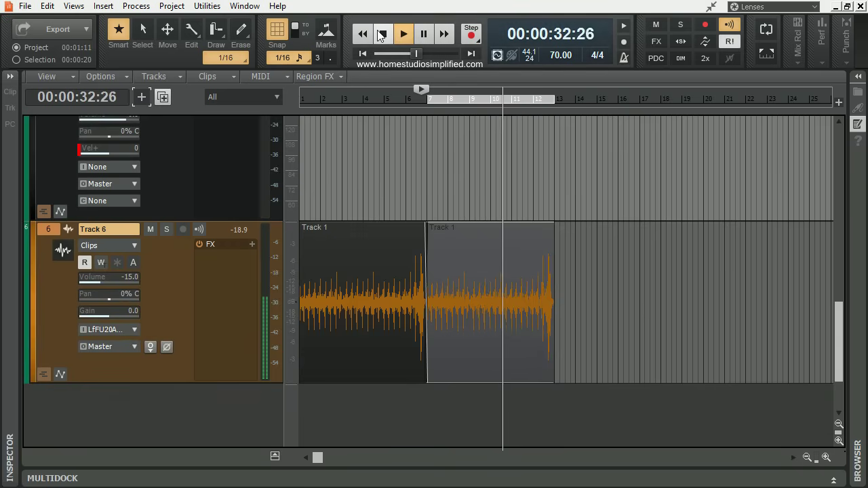
left_click(381, 35)
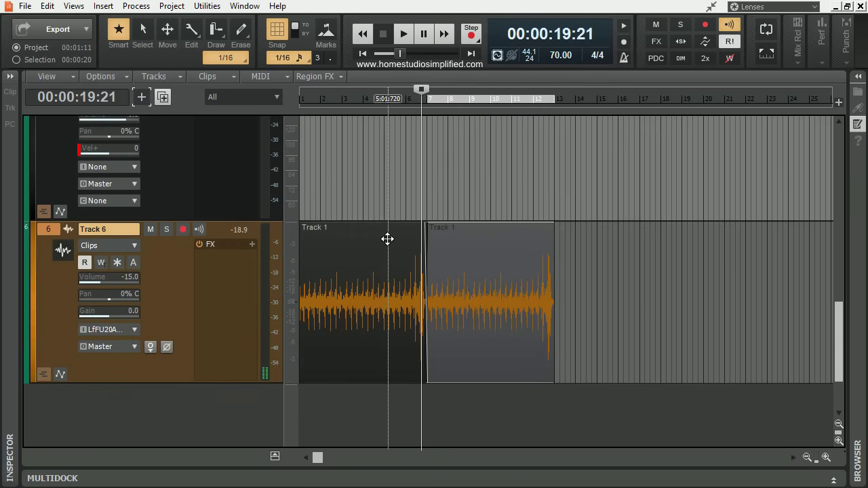
Step: Copy both bounced clips on Track 6 together and align the copies to start at bar 13
left_click(387, 238, "ctrl")
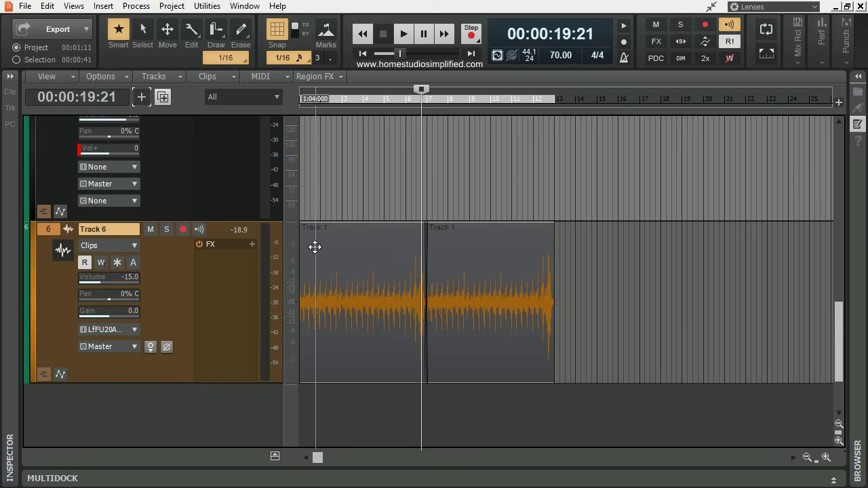
left_click_drag(315, 246, 571, 242)
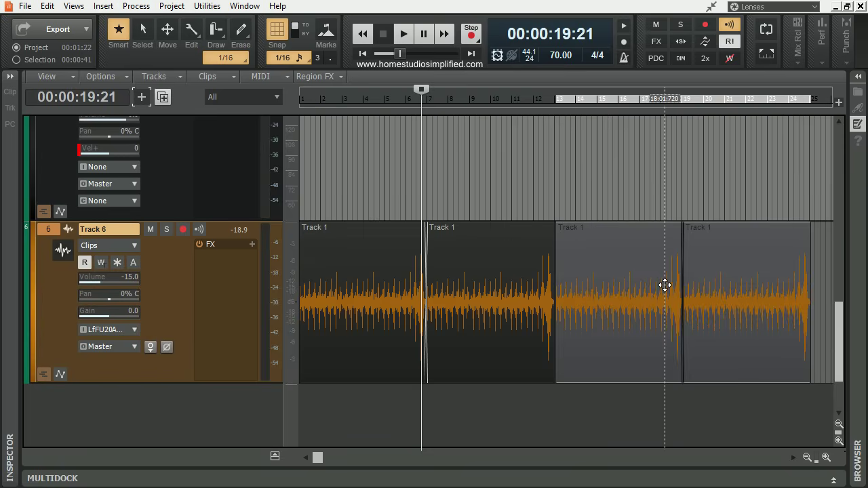
scroll(608, 297, "up", 4)
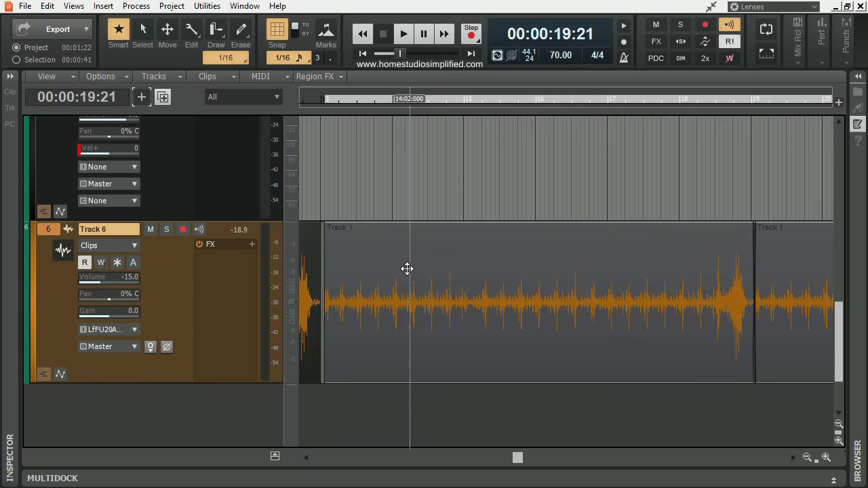
left_click_drag(367, 231, 365, 230)
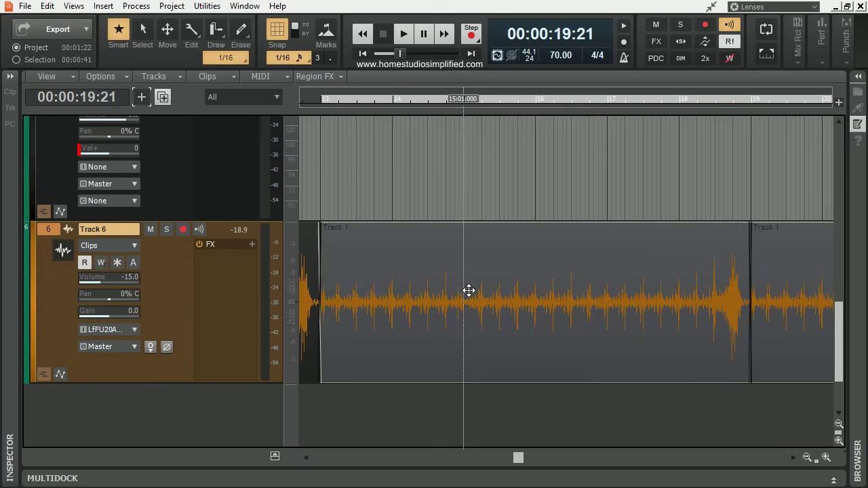
Step: Return to the project start and check the Xpand!2 instrument window of the Middle Earth track
scroll(479, 285, "down", 4)
scroll(479, 280, "up", 10)
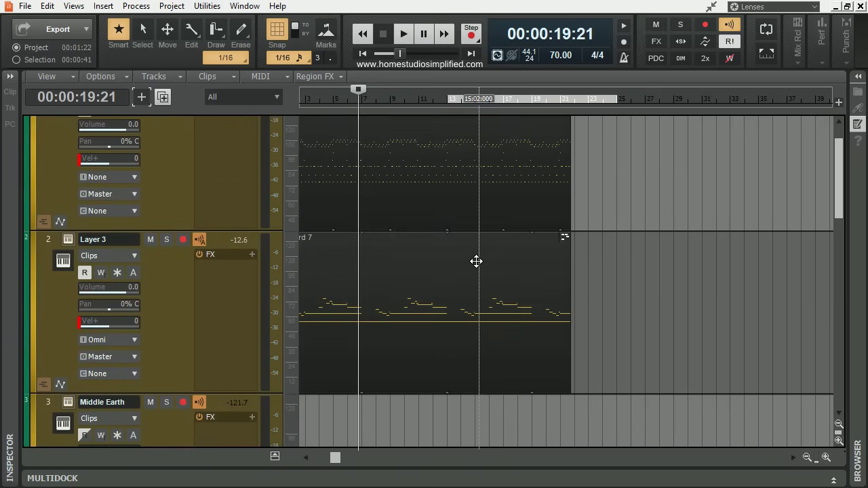
left_click(364, 54)
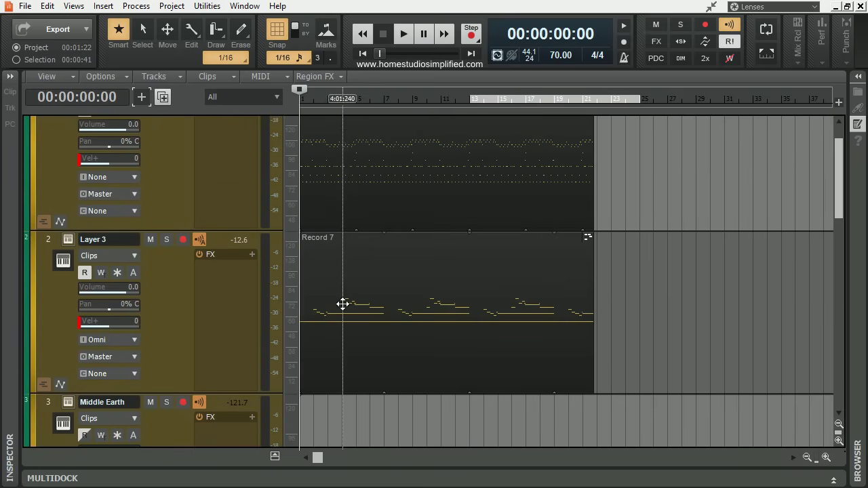
scroll(339, 301, "down", 2)
scroll(339, 301, "down", 1)
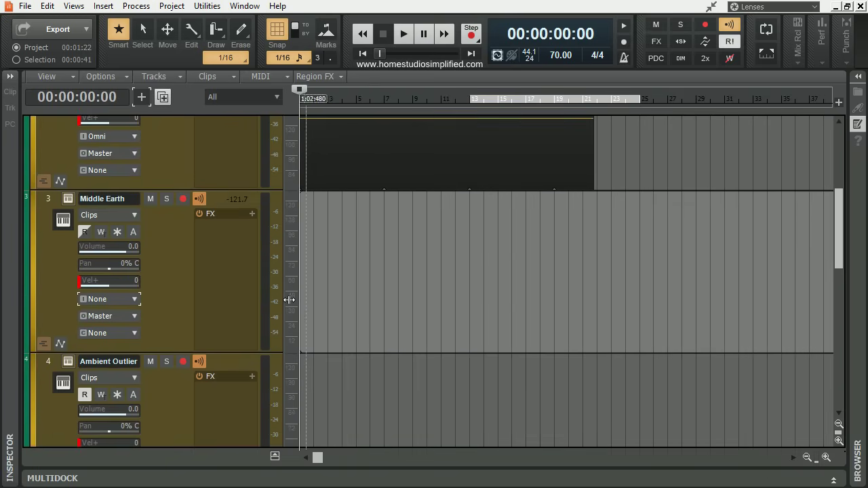
left_click(67, 198)
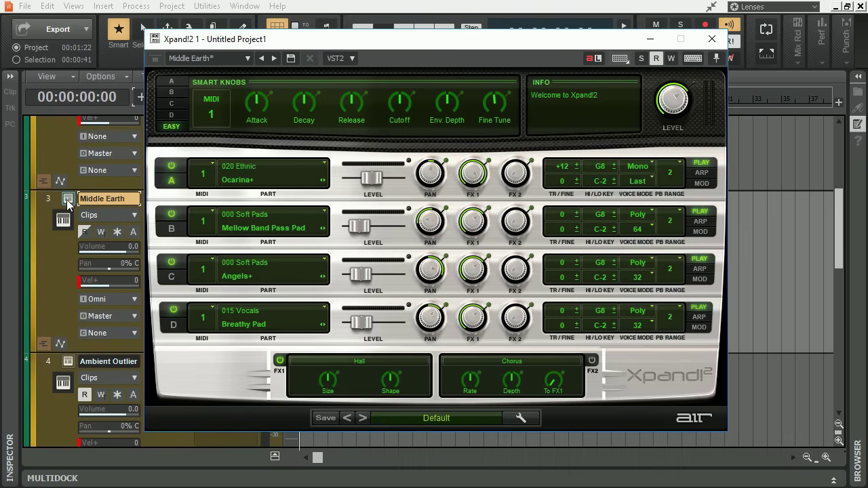
left_click(55, 289)
left_click(712, 38)
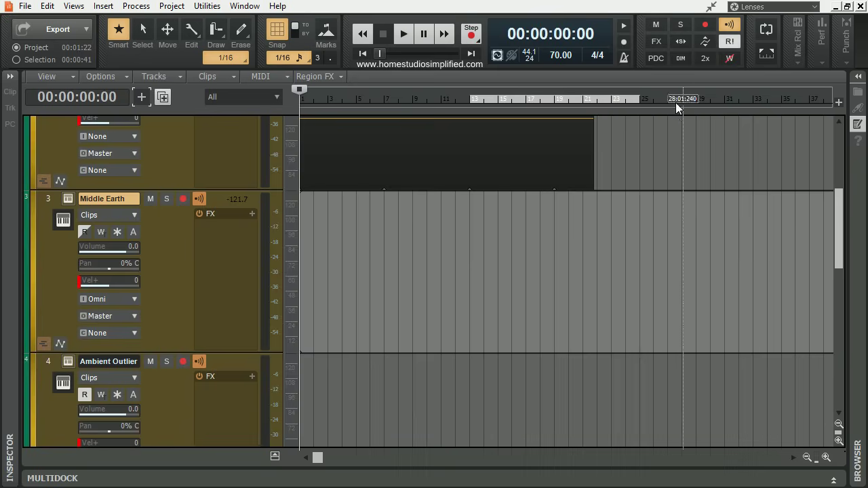
Step: Arm the Middle Earth track with the USB Oxygen 49 input and record about 50 seconds of synth from the project start
left_click(68, 199)
left_click(712, 38)
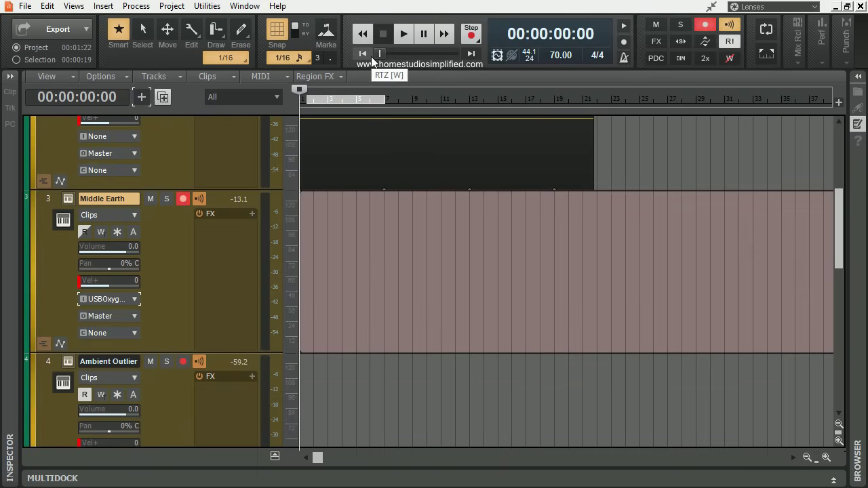
key("r")
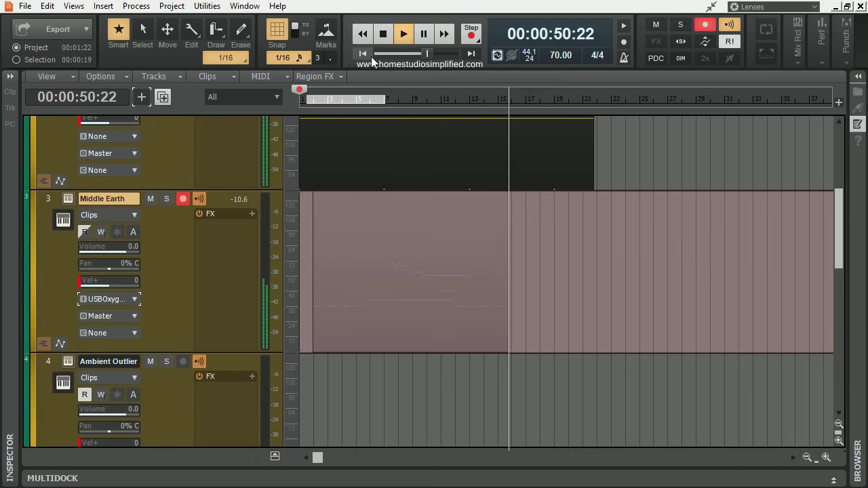
key("space")
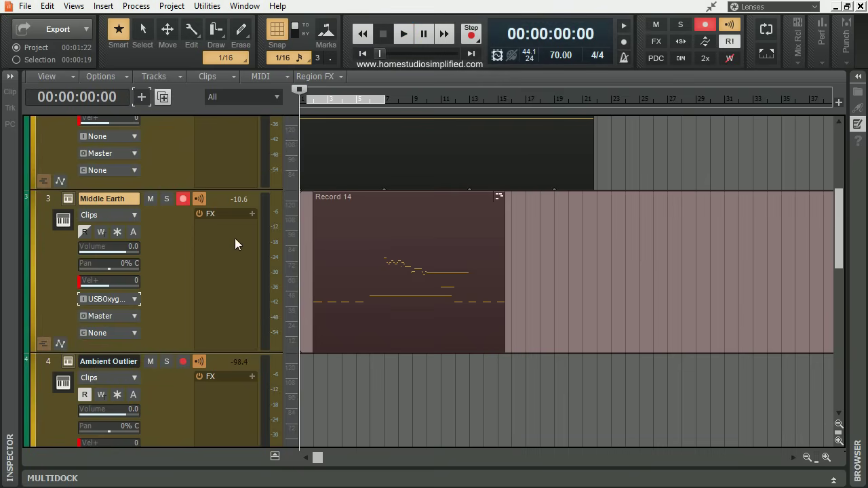
Step: Disarm the Middle Earth track and release its USB Oxygen 49 keyboard input
left_click(183, 199)
left_click(120, 300)
left_click(169, 321)
Step: Arm the Ambient Outlier track with USB Oxygen 49 on MIDI Omni as input and record about 56 seconds from the project start
scroll(148, 377, "down", 3)
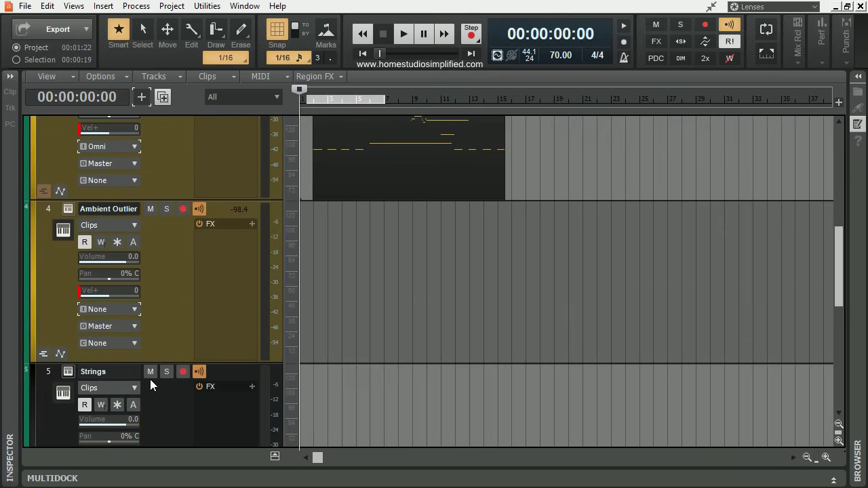
left_click(135, 312)
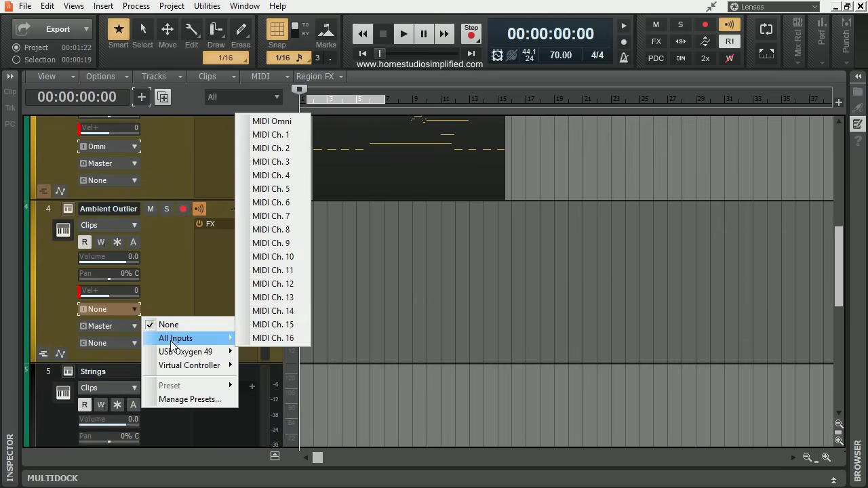
left_click(278, 134)
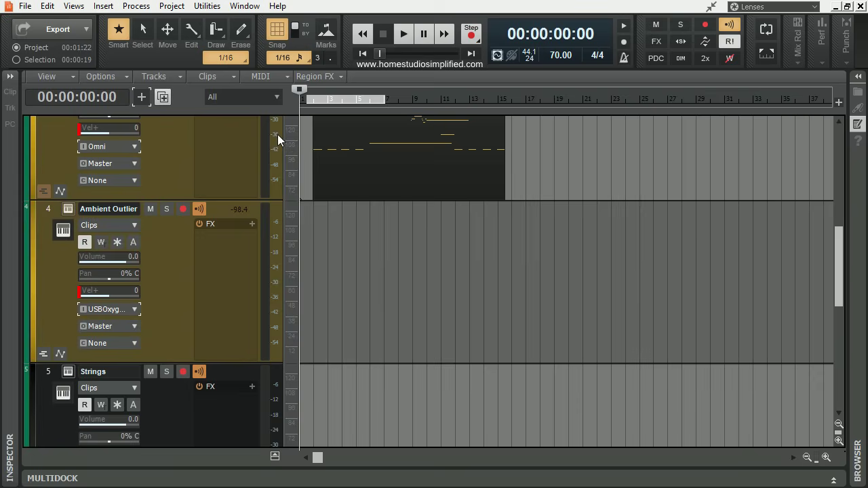
left_click(183, 209)
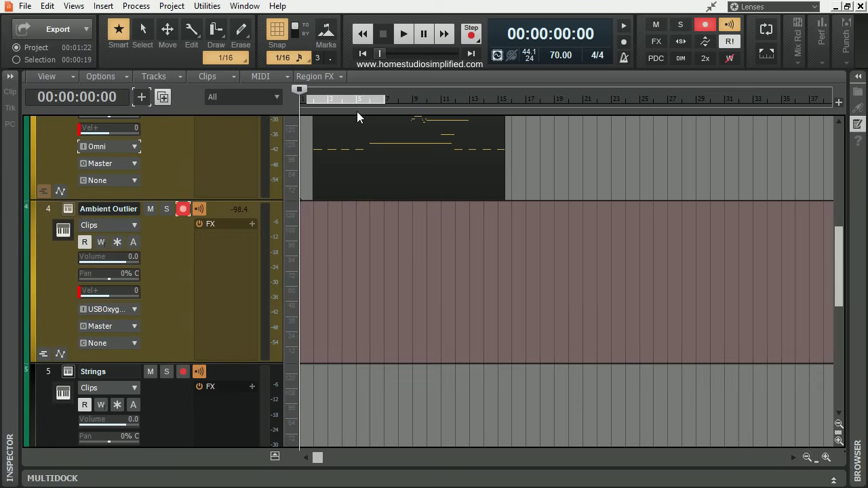
key("space")
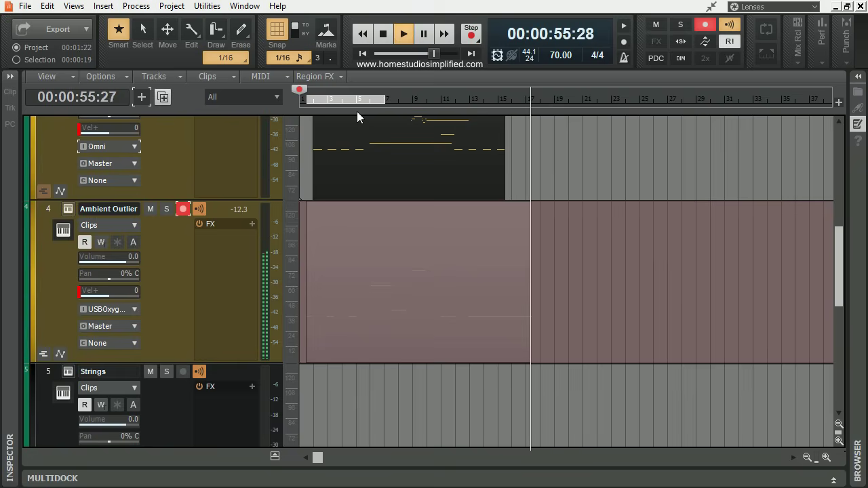
left_click(385, 33)
Step: Disarm the Ambient Outlier track and set its input to None
left_click(183, 209)
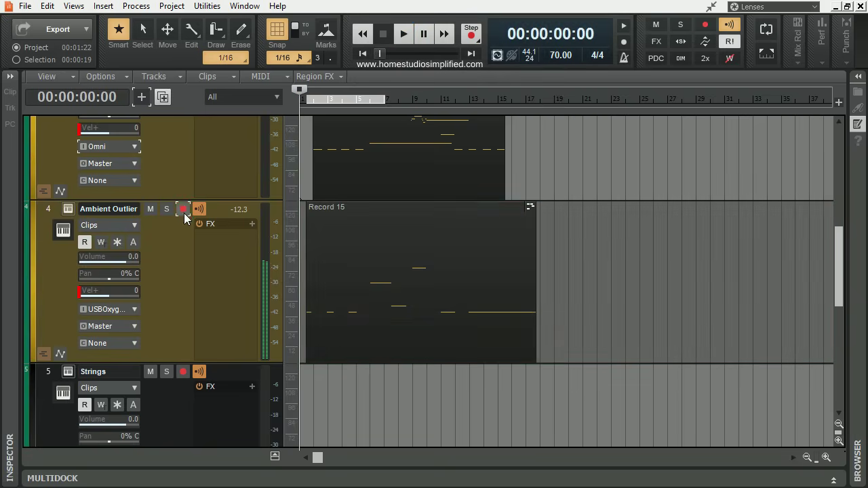
left_click(122, 308)
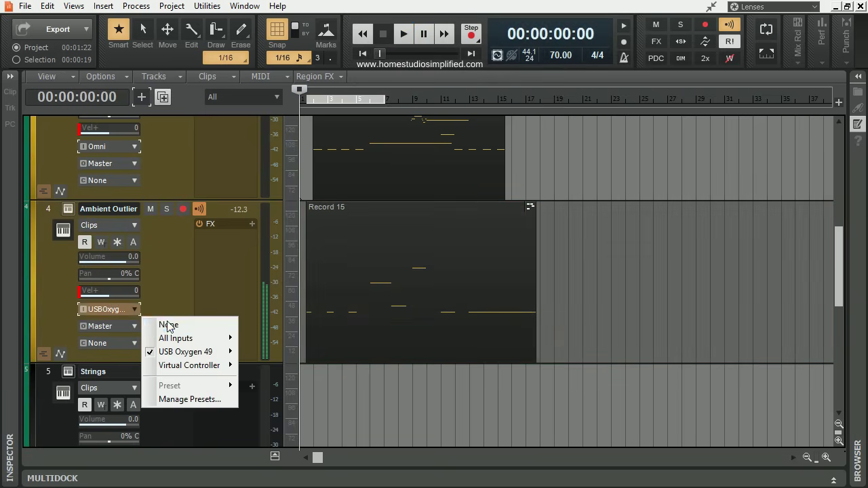
left_click(169, 326)
Step: Arm the Strings track with USB Oxygen 49 on MIDI Ch. 1 as input and record its part from the project start
scroll(164, 302, "down", 2)
scroll(162, 302, "down", 3)
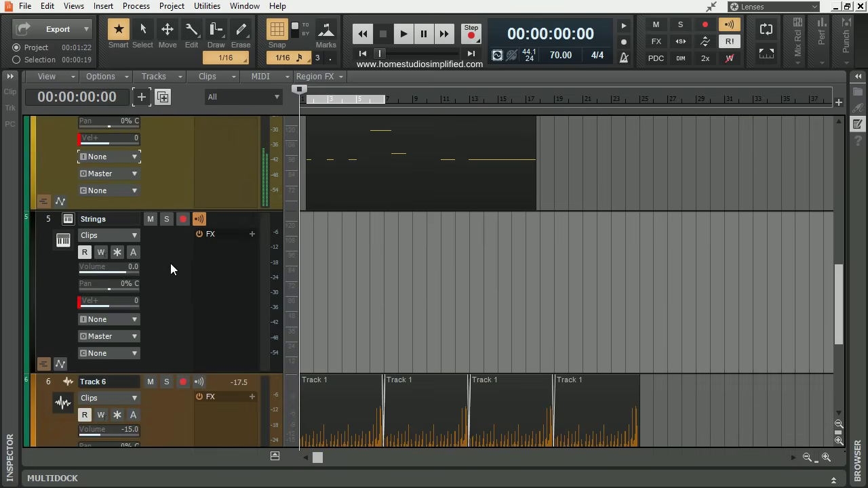
left_click(133, 323)
mouse_move(193, 362)
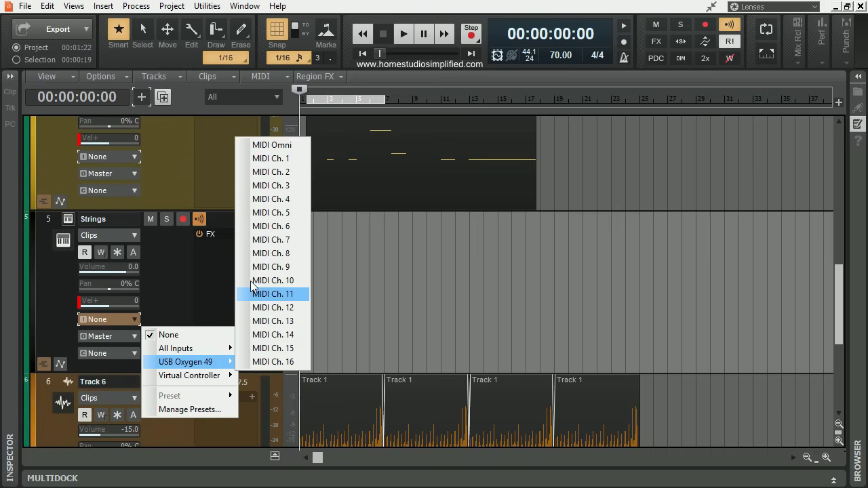
left_click(262, 160)
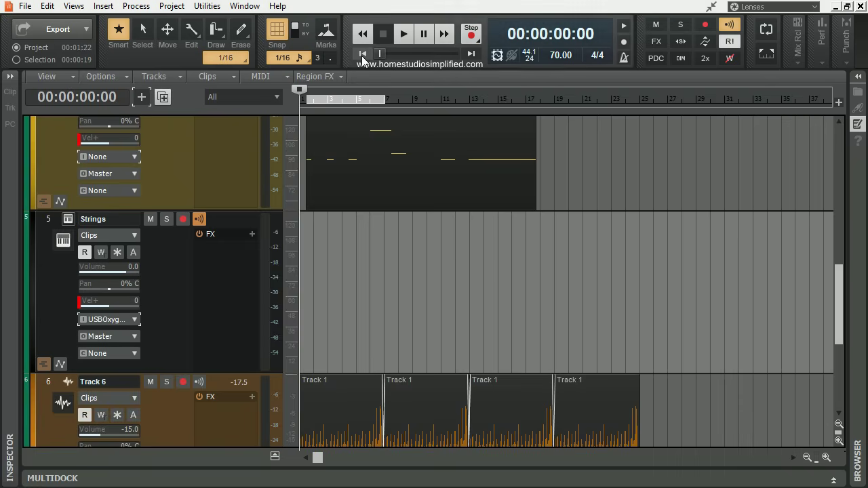
left_click(182, 219)
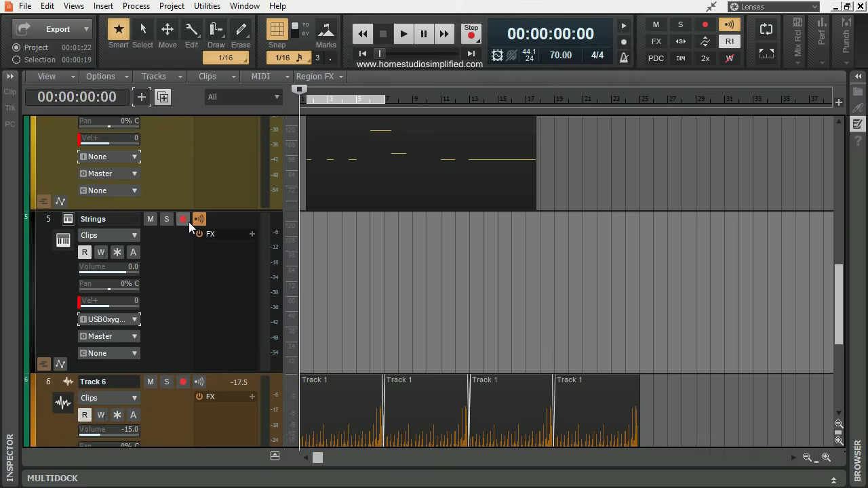
left_click(403, 34)
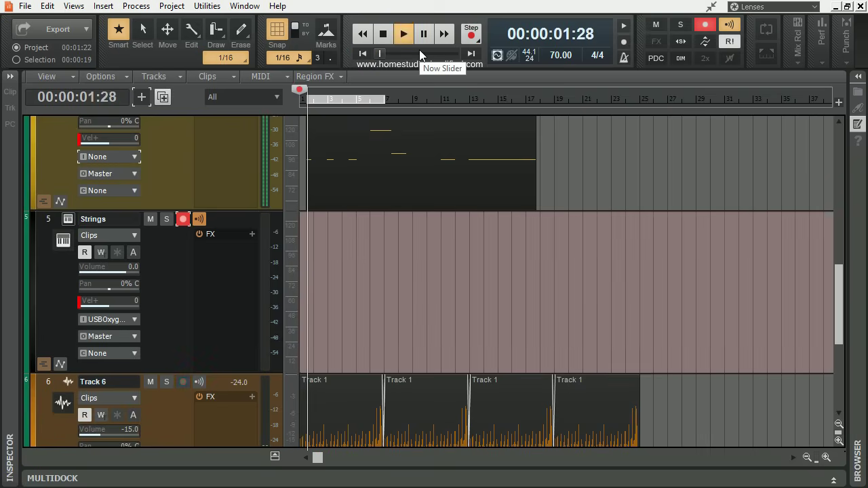